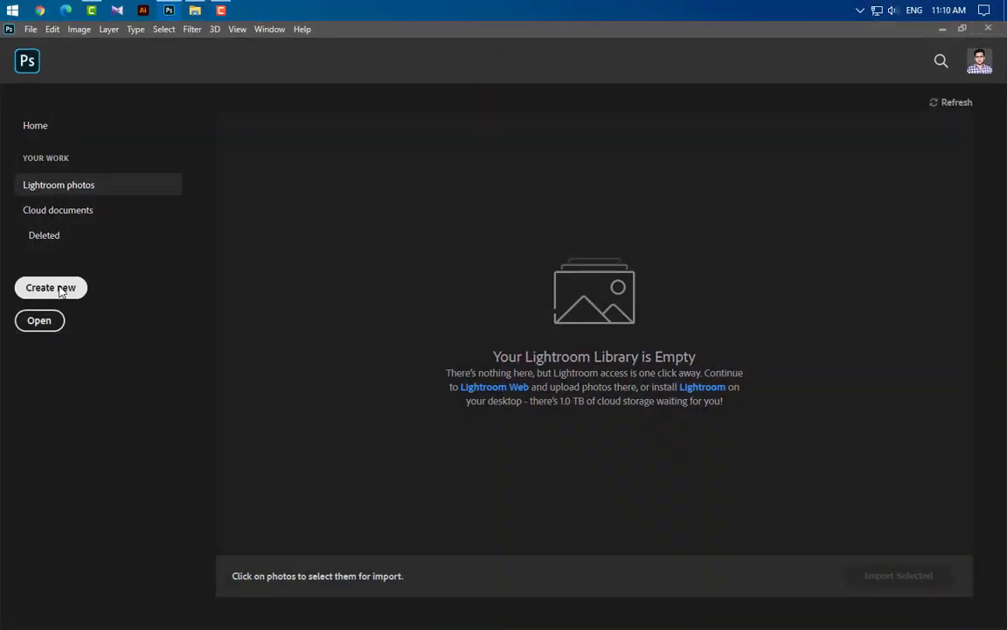
Open the New Document dialog from the home screen's Create new button.
left_click(59, 289)
type("Logo Design")
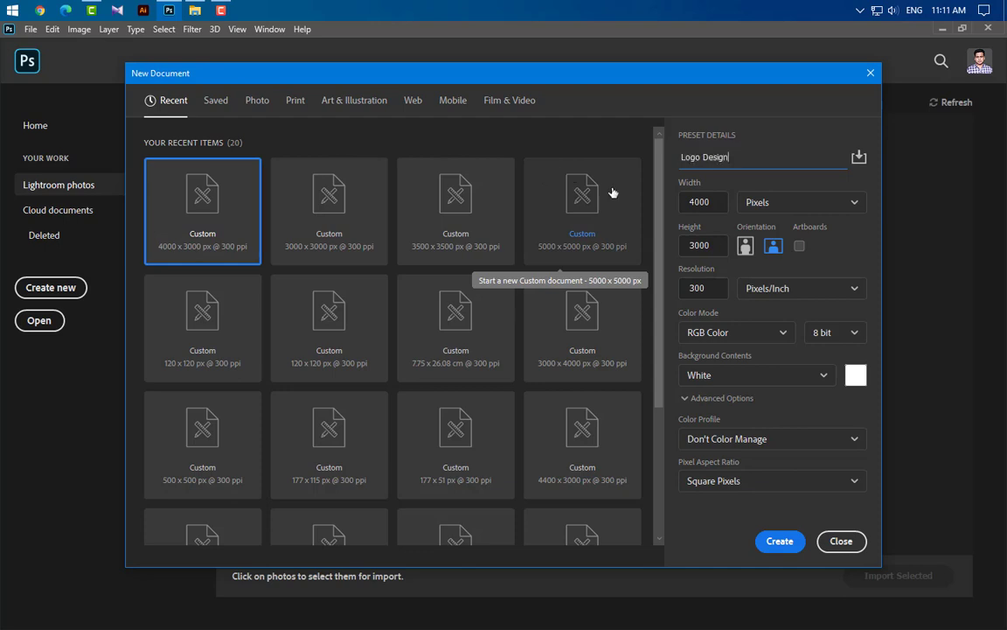
Create the Logo Design document at 3000 × 3000 px, 300 ppi, white background.
left_click(698, 202)
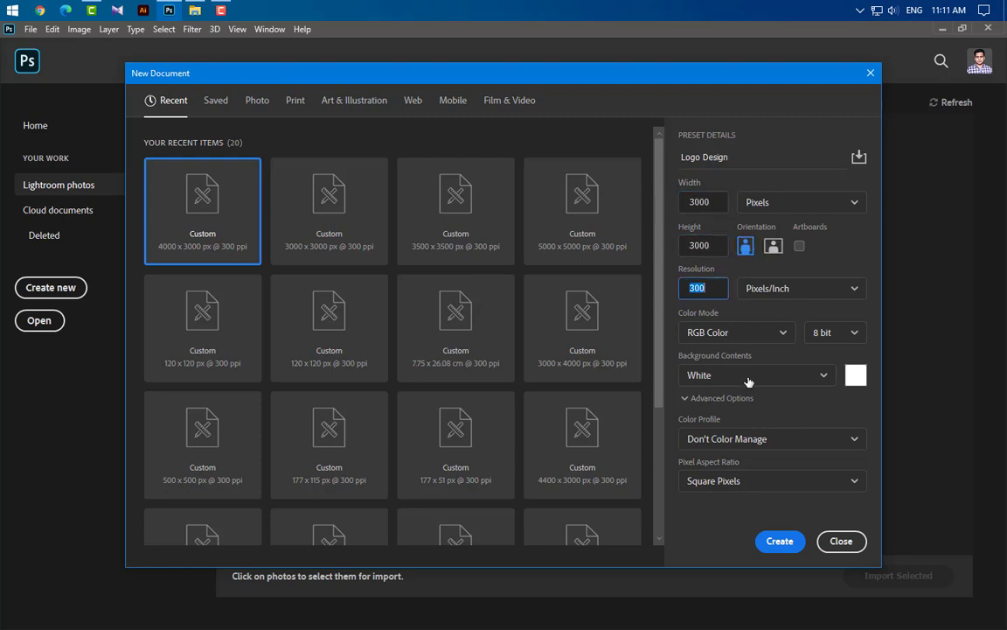
left_click(779, 546)
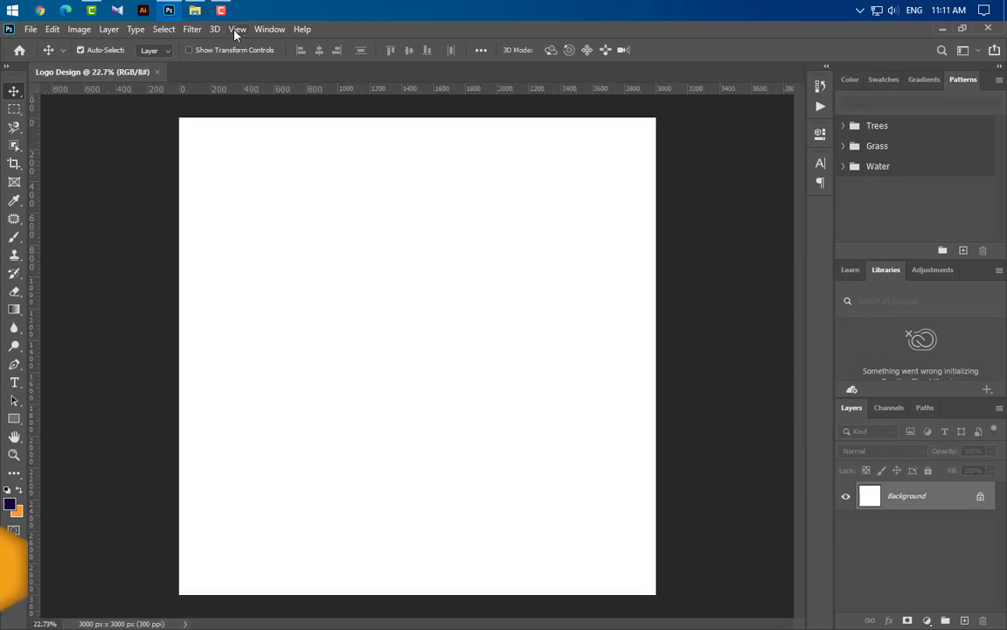
Show the canvas grid and draw a triangle with the Polygon tool.
left_click(236, 30)
mouse_move(250, 293)
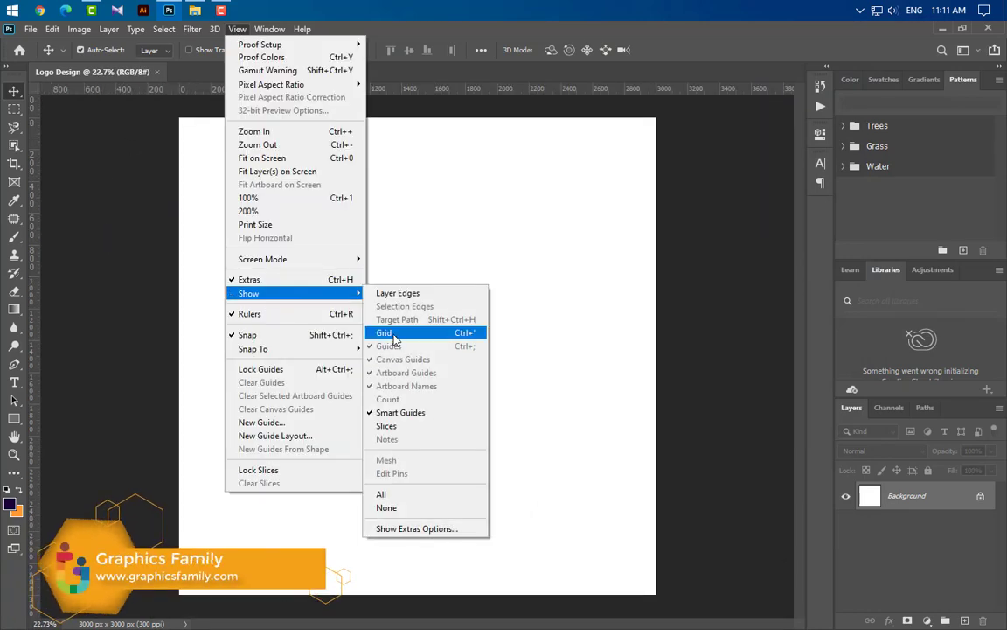
left_click(389, 337)
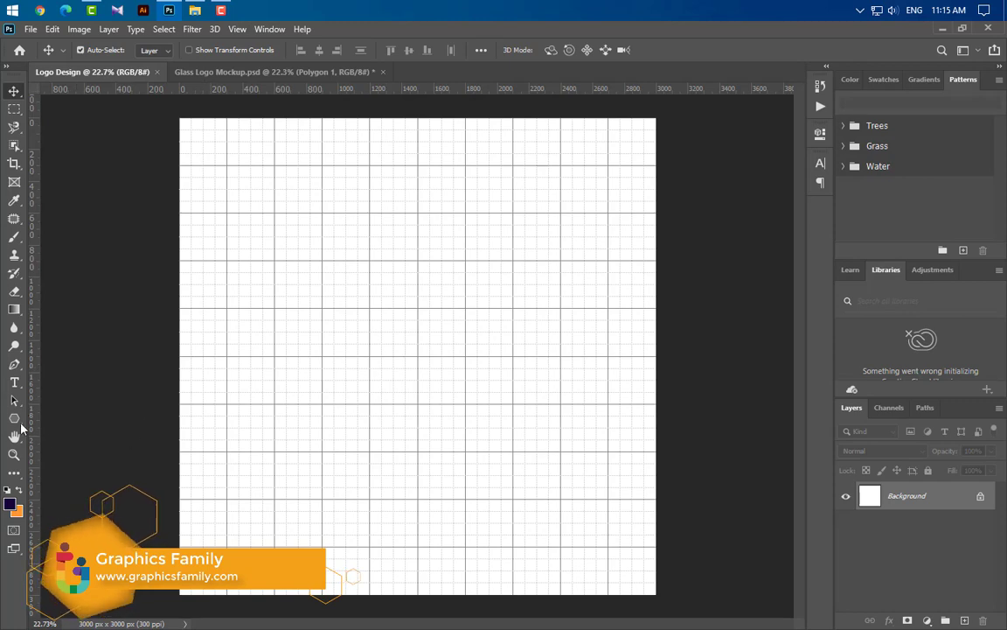
left_click(15, 419)
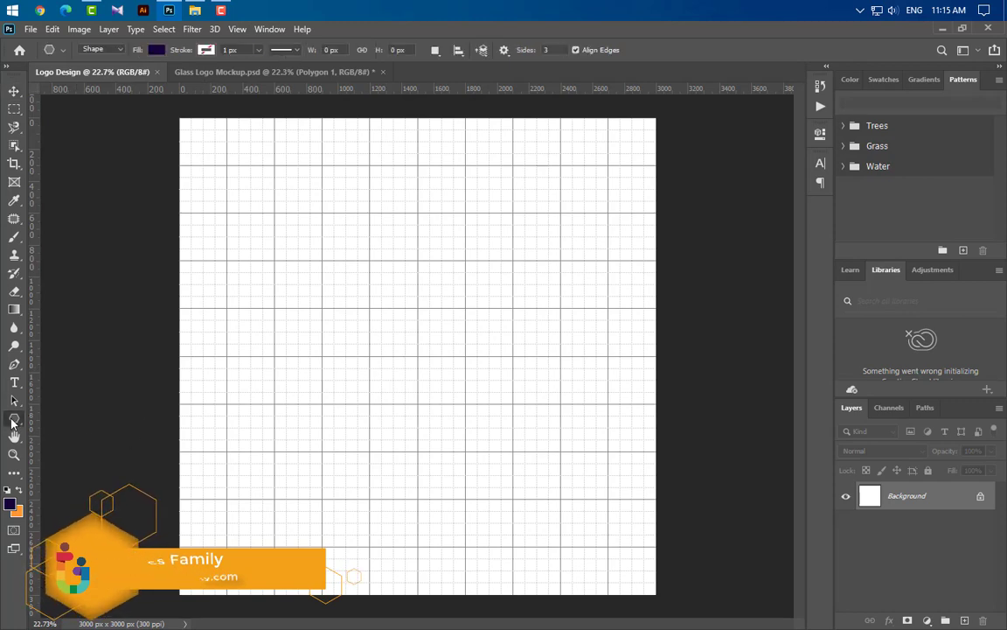
left_click(71, 460)
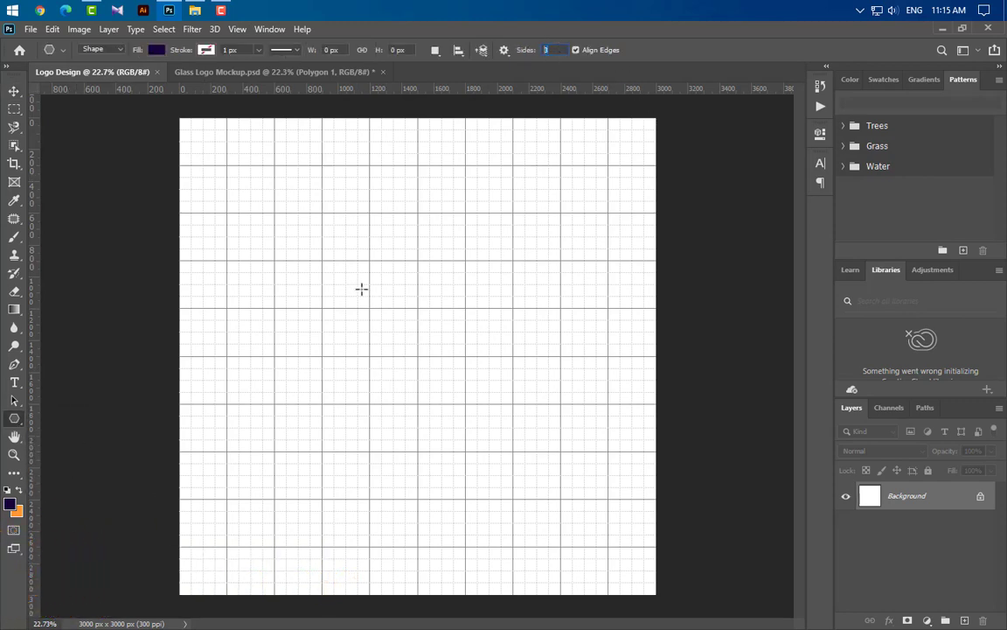
left_click_drag(361, 289, 394, 400)
Rotate the triangle 90° to point right and enlarge it to about 167%.
key("ctrl+t")
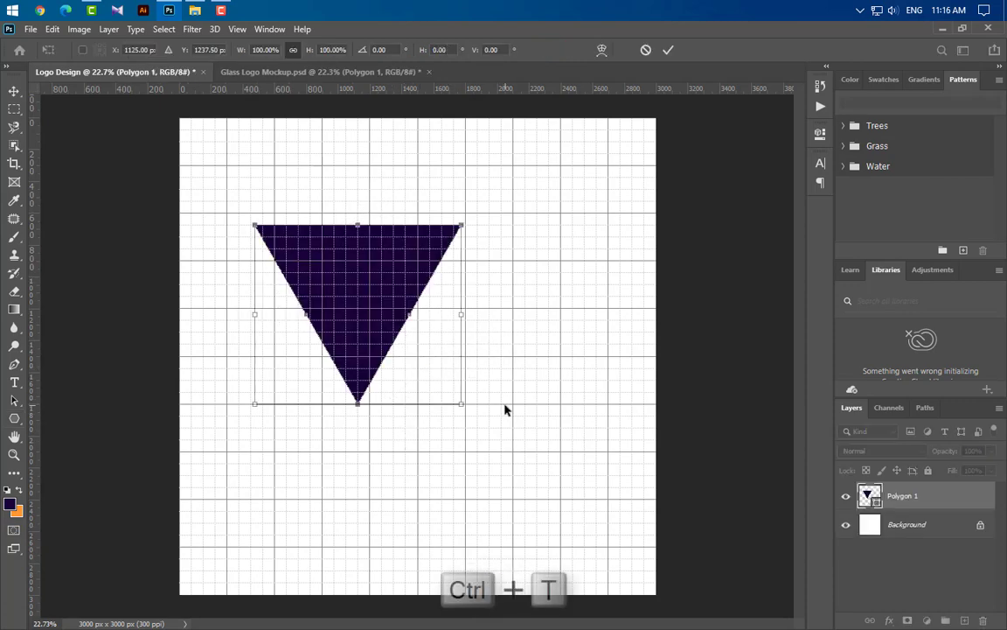
right_click(355, 348)
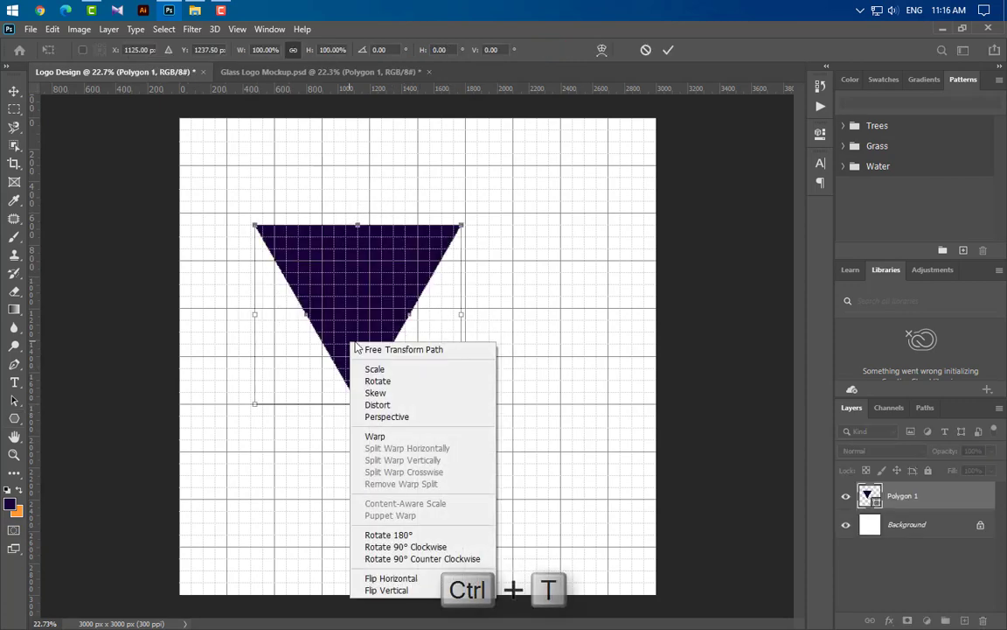
left_click(411, 558)
left_click_drag(301, 311, 308, 309)
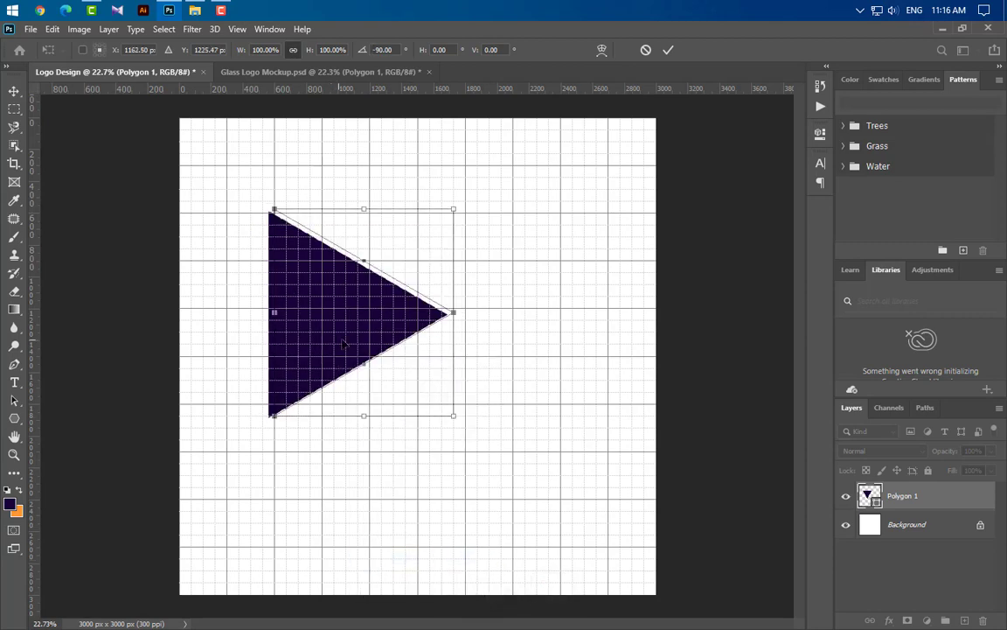
left_click_drag(454, 314, 569, 327)
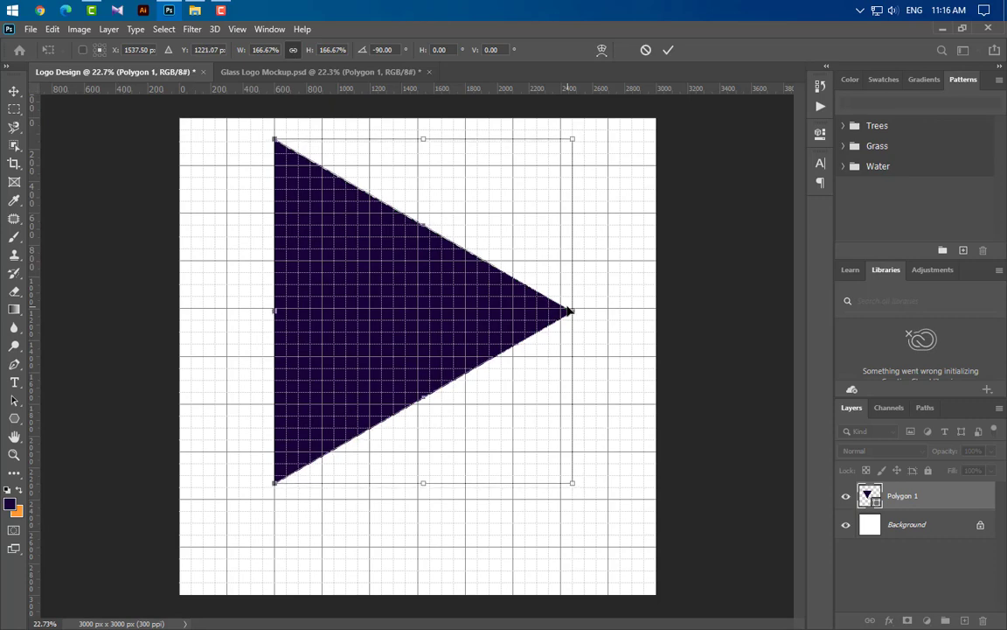
key("Up")
key("Up")
key("Up")
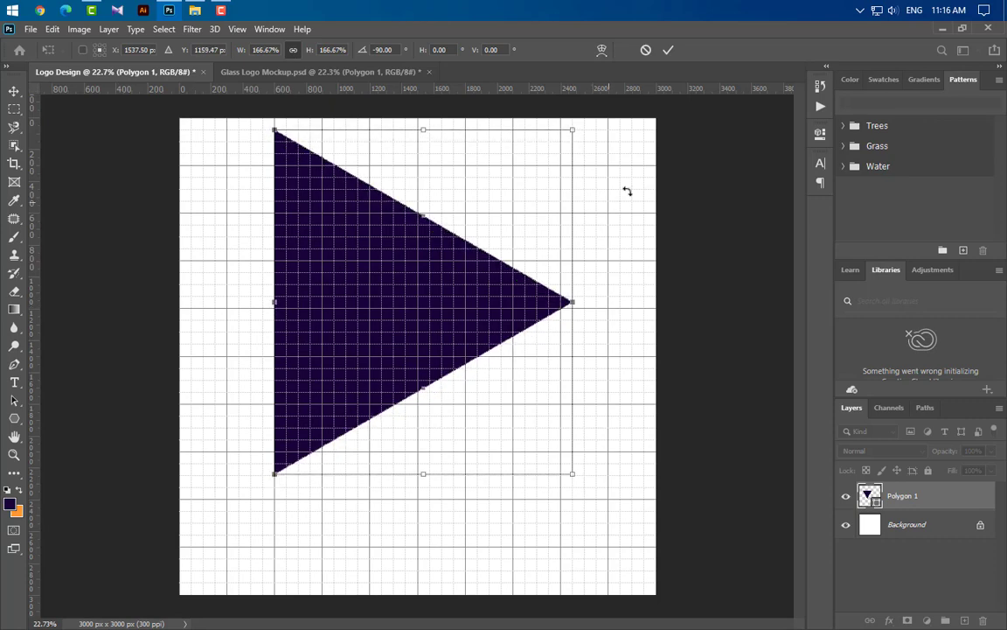
Commit the triangle's transform and draw a small circle inside it with the Ellipse tool.
left_click(668, 50)
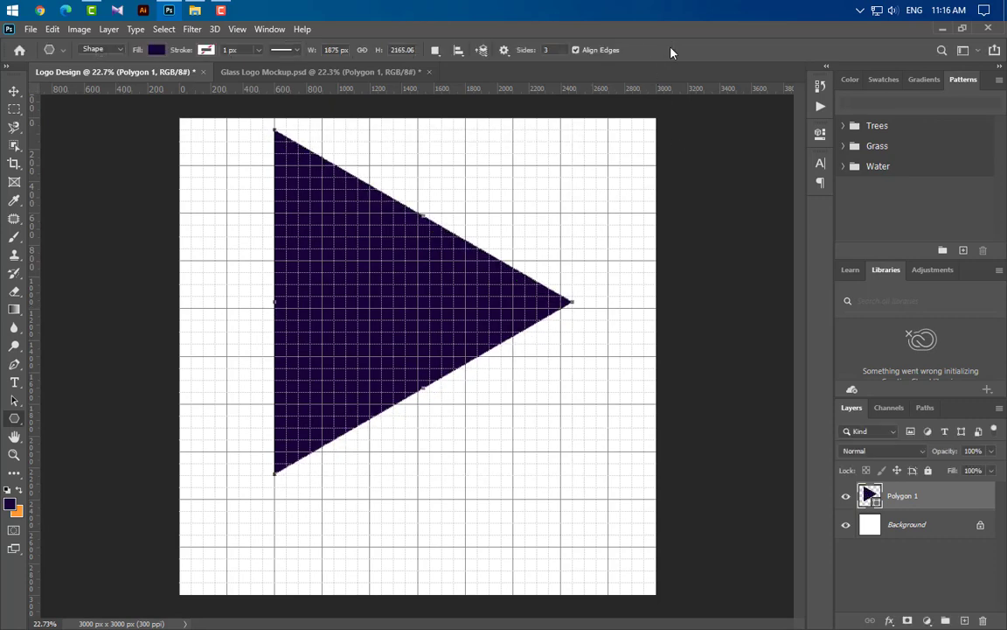
scroll(289, 107, "up", 3)
scroll(292, 123, "up", 3)
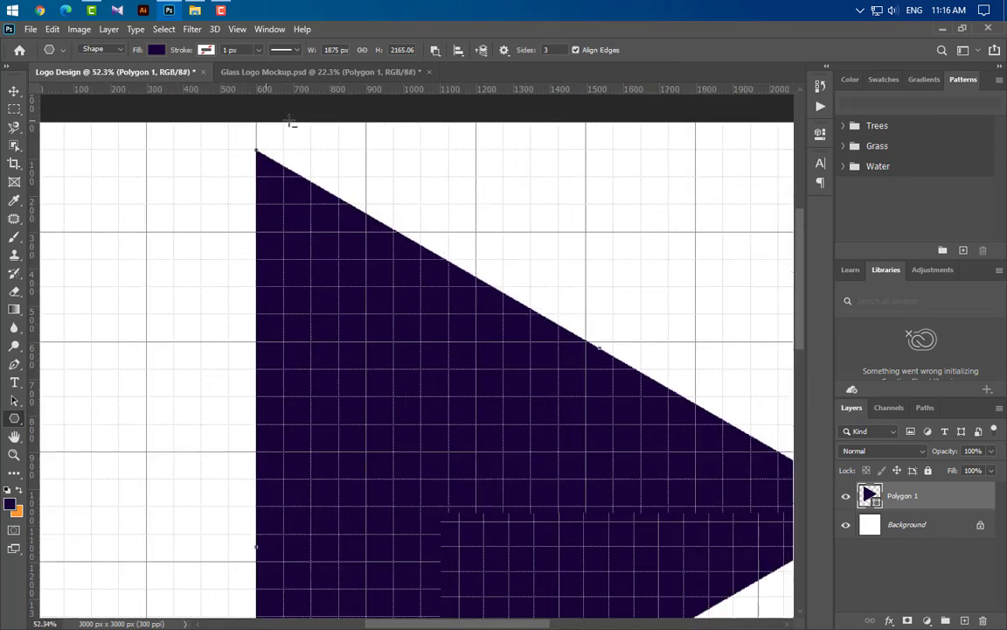
scroll(292, 139, "up", 3)
right_click(11, 419)
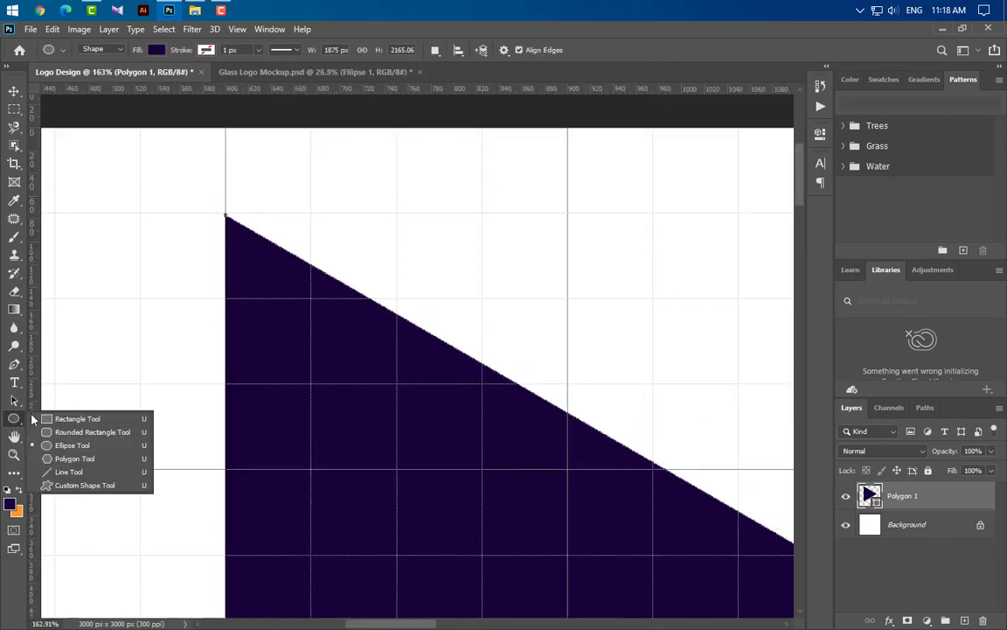
left_click(70, 445)
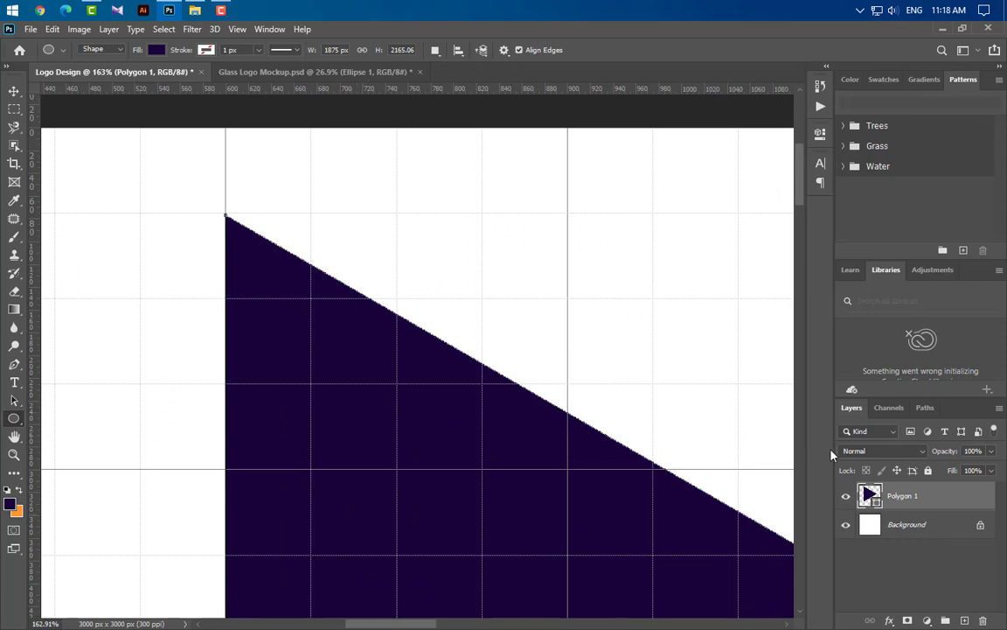
left_click_drag(258, 425, 428, 525)
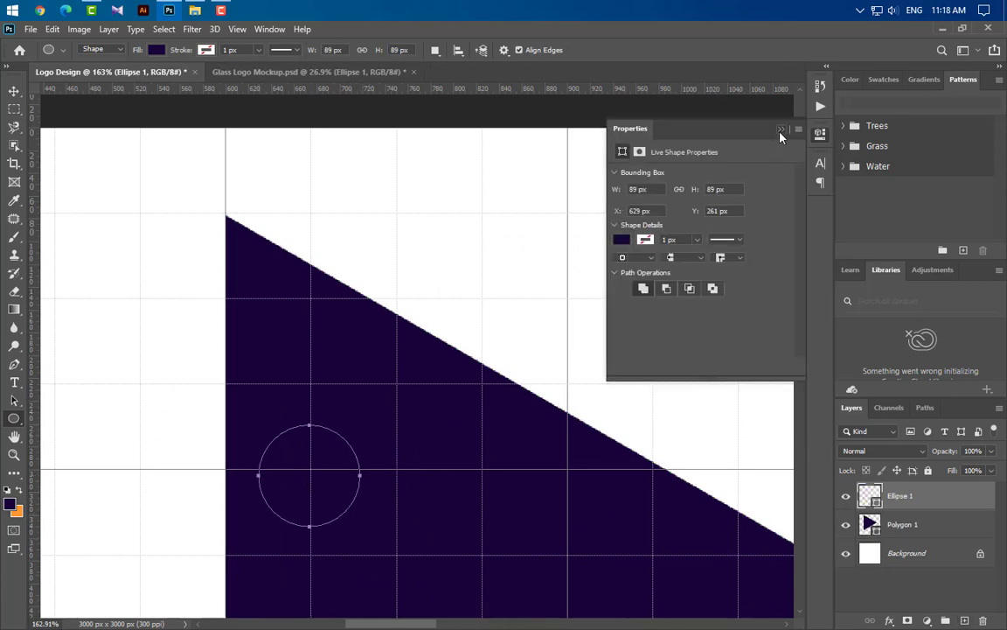
left_click(780, 128)
Move the circle into the triangle's top-left corner.
key("ctrl+t")
mouse_move(341, 479)
left_mouse_down()
mouse_move(309, 474)
mouse_move(522, 468)
mouse_move(538, 487)
left_mouse_up()
key("Down")
key("Down")
key("Down")
key("Down")
key("Down")
key("Down")
key("Down")
key("Down")
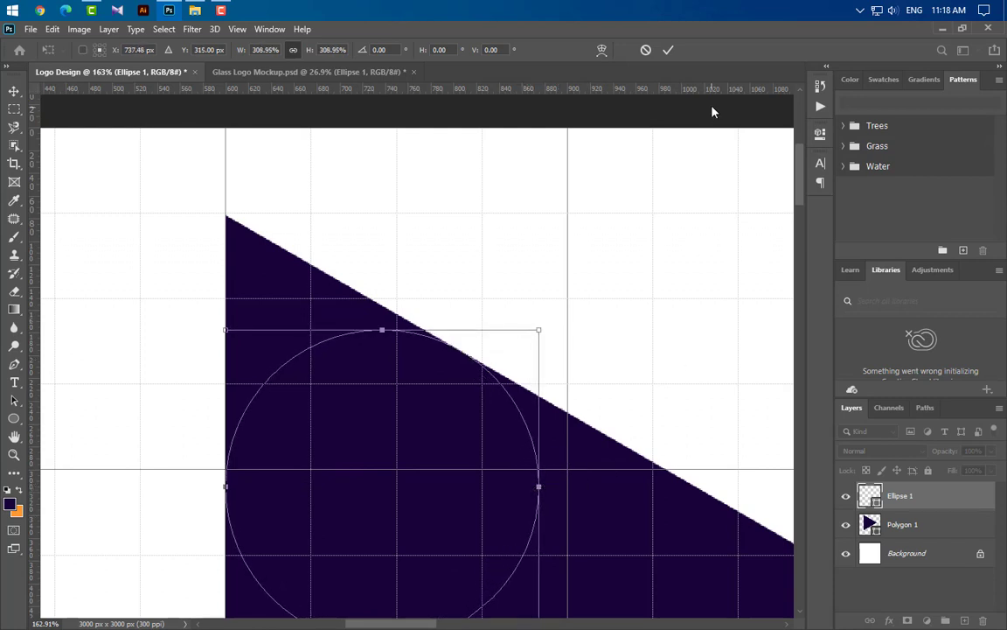
left_click(668, 51)
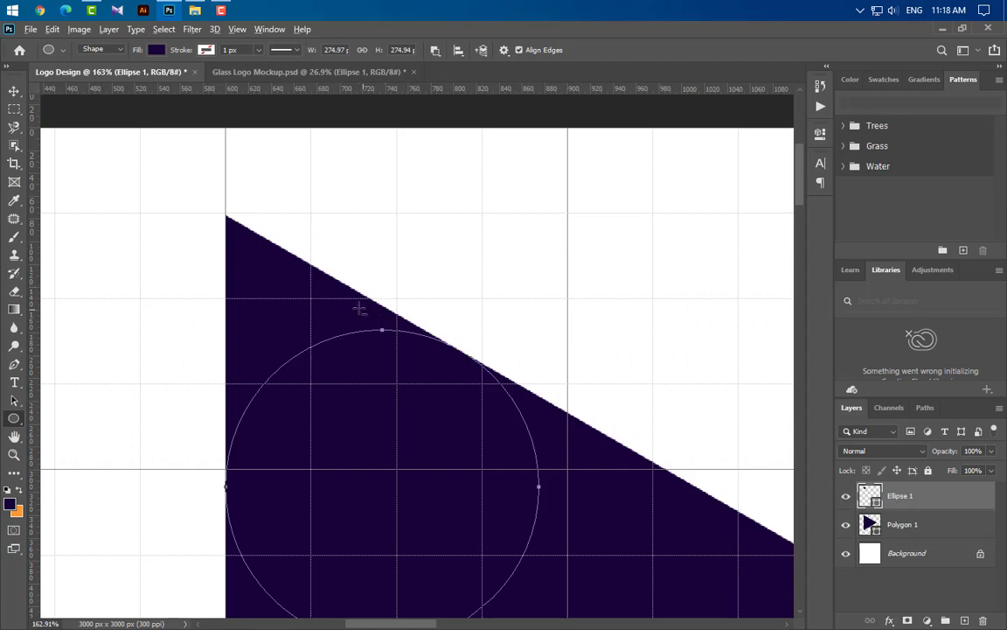
Fill the circle with purple #4506a4.
scroll(358, 308, "down", 3)
scroll(359, 307, "down", 2)
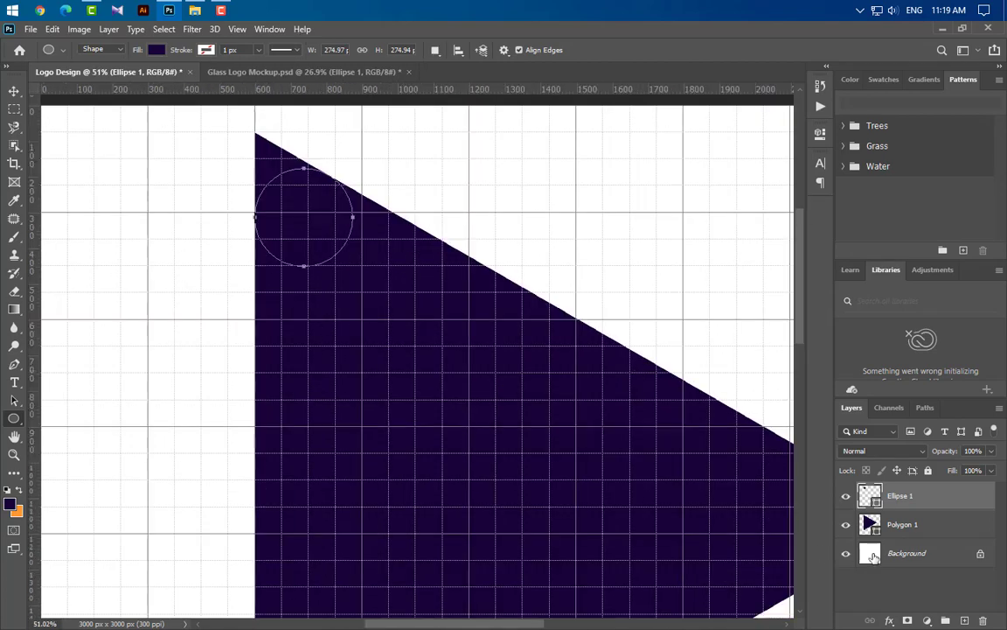
double_click(877, 503)
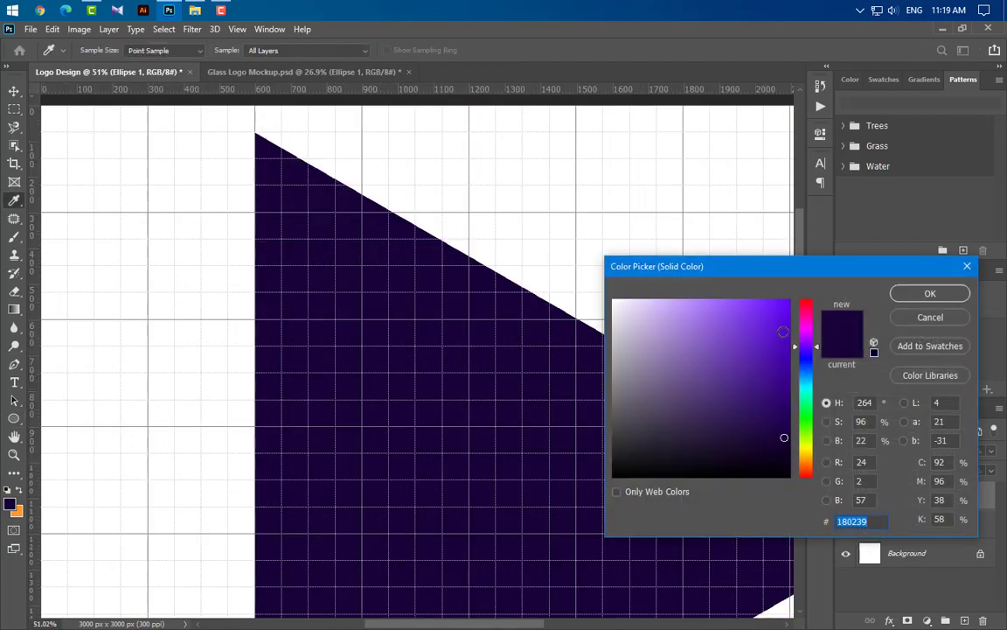
left_click(784, 362)
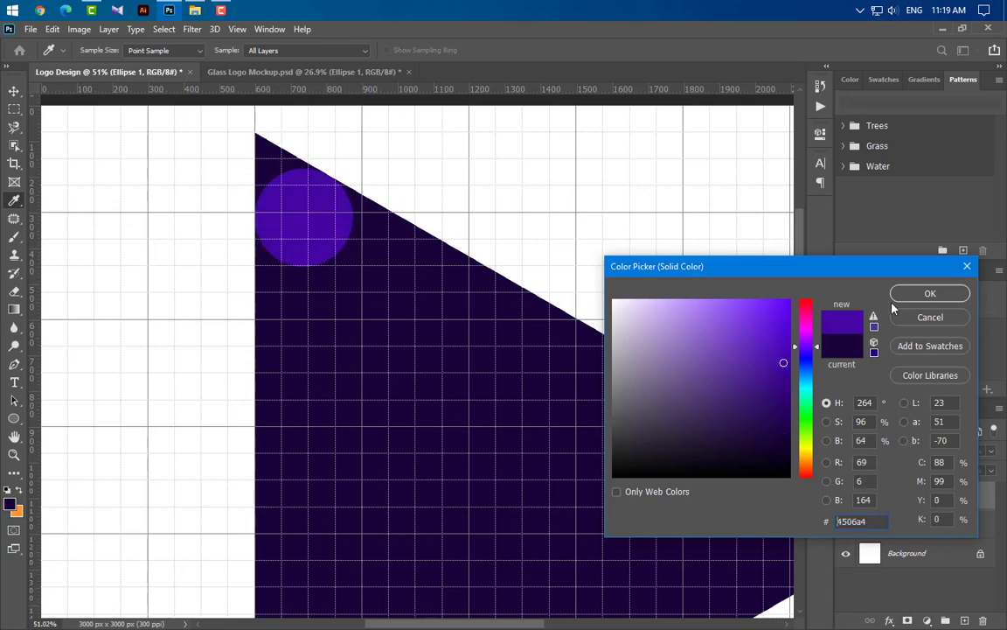
left_click(939, 302)
Duplicate the purple circle and place the copy in the triangle's right tip.
scroll(287, 368, "down", 2)
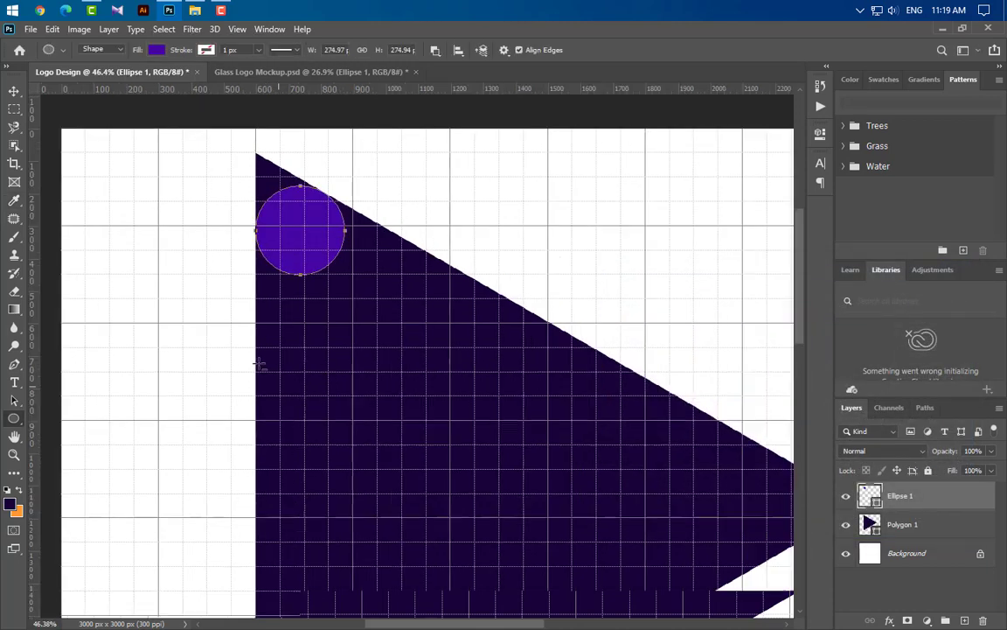
scroll(298, 366, "down", 3)
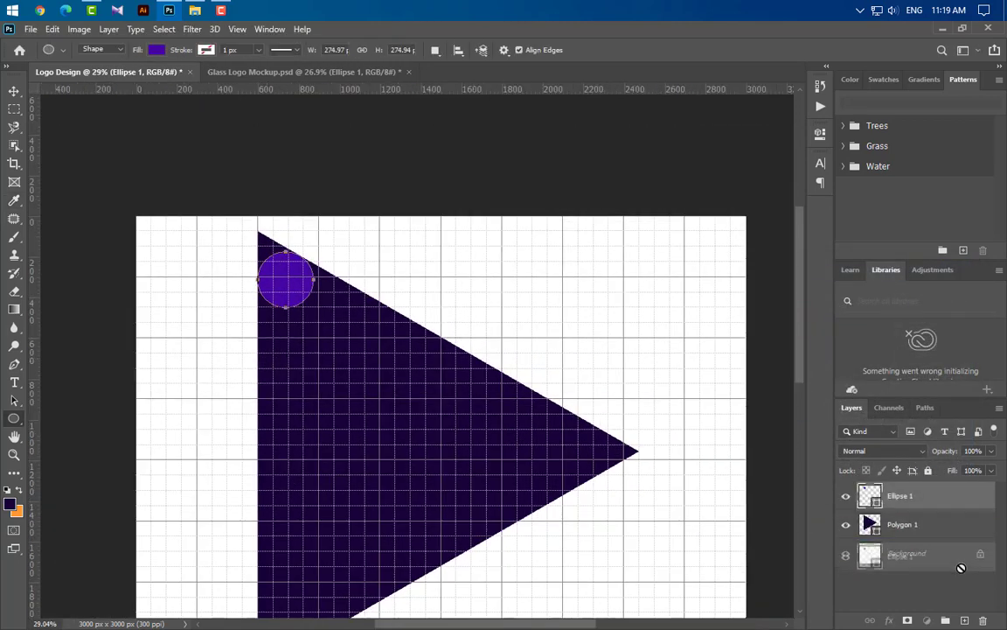
left_click_drag(966, 500, 962, 617)
key("ctrl+t")
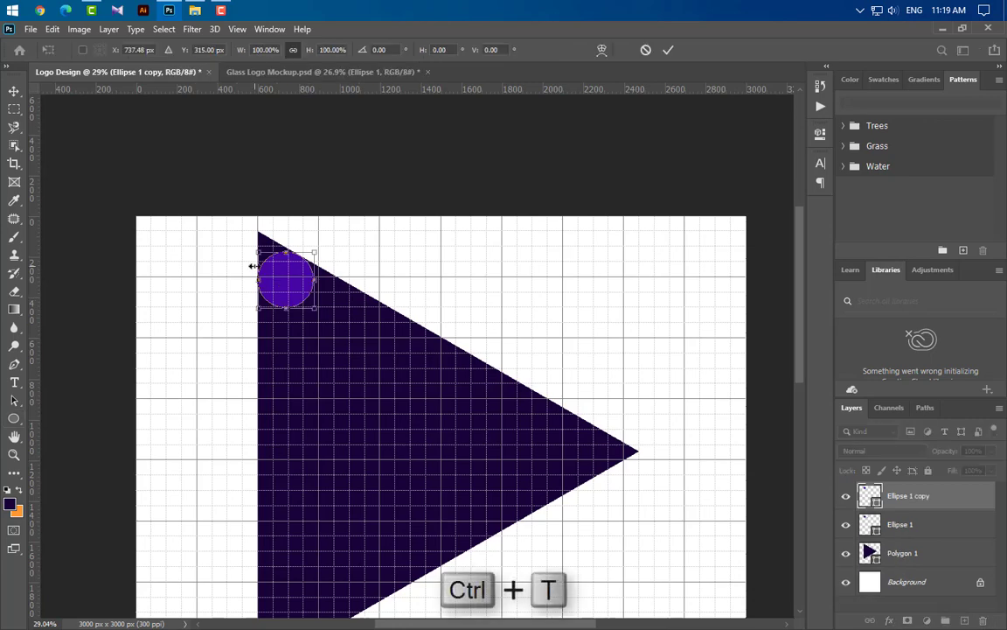
left_click_drag(337, 308, 629, 464)
scroll(631, 472, "up", 2)
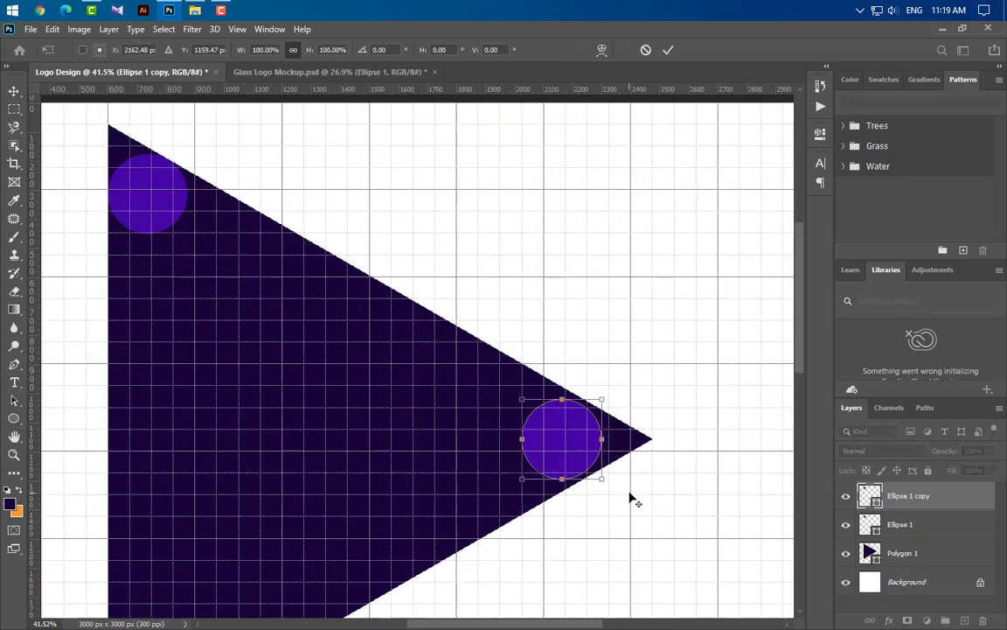
scroll(629, 455, "up", 3)
scroll(628, 437, "up", 3)
scroll(594, 367, "up", 2)
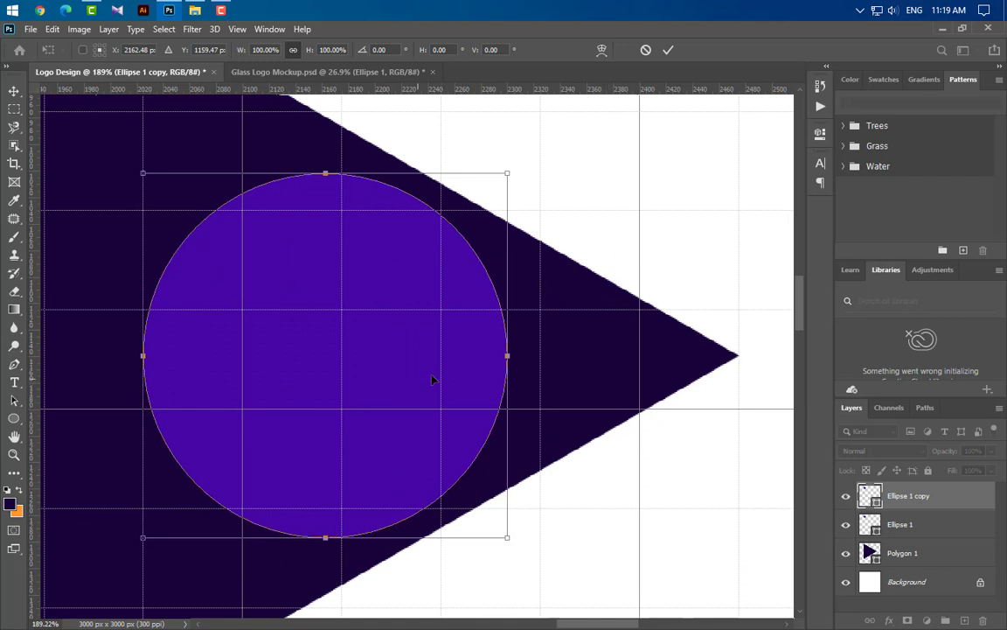
left_click_drag(440, 374, 481, 374)
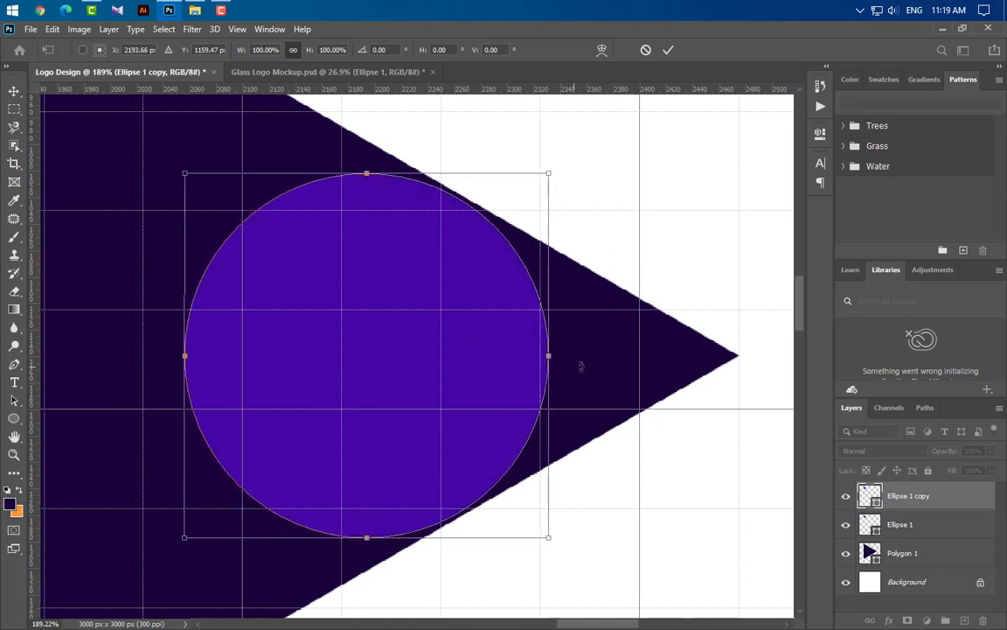
key("Right")
key("Right")
key("Right")
key("Right")
key("Right")
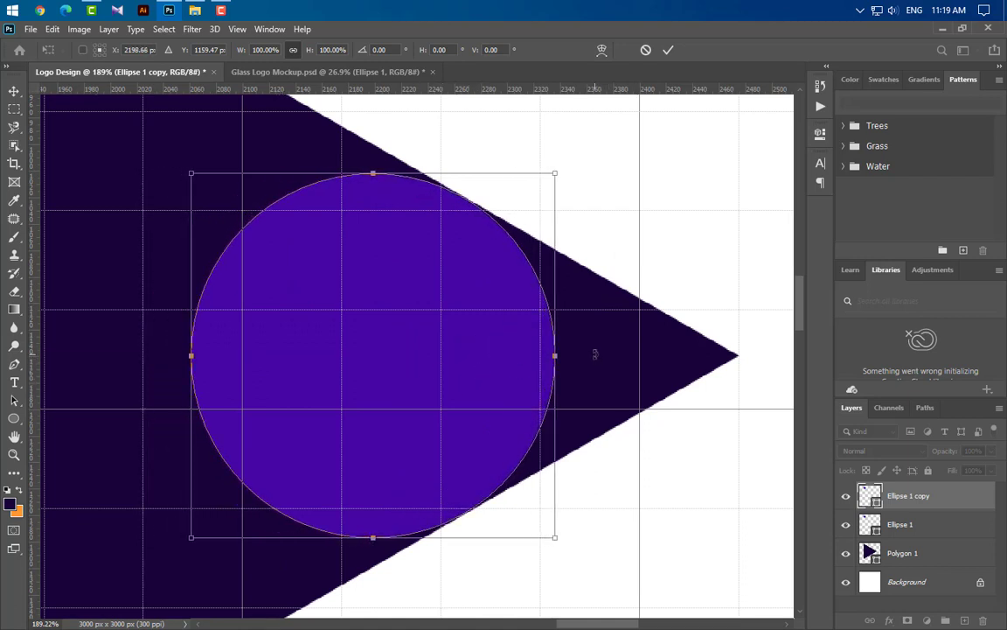
key("Right")
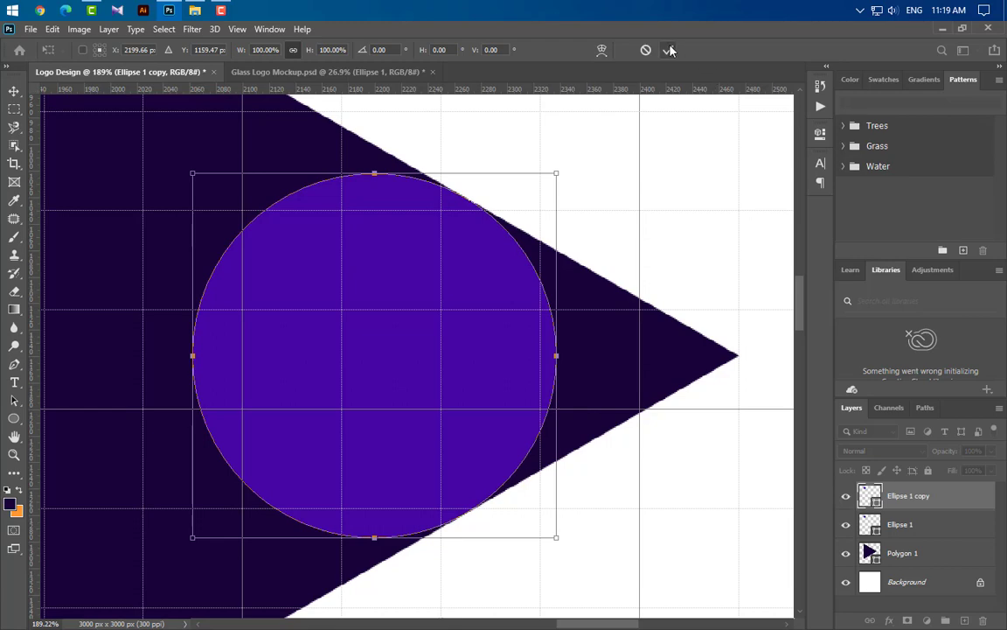
left_click(669, 50)
Duplicate the circle again and fit the copy into the triangle's lower-left corner.
scroll(666, 280, "down", 2)
scroll(661, 280, "down", 2)
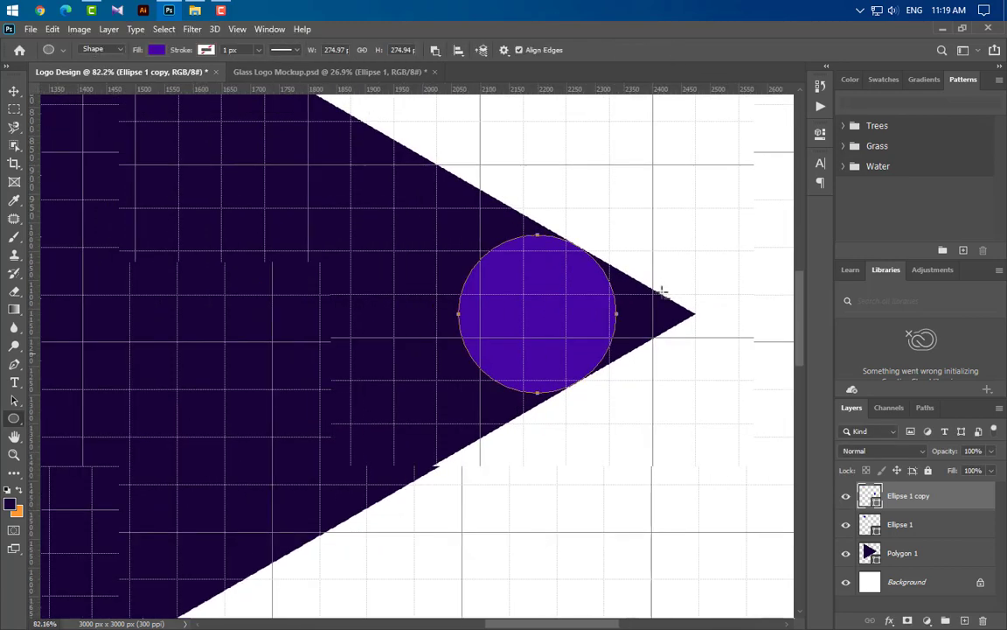
scroll(663, 290, "down", 2)
scroll(712, 406, "down", 1)
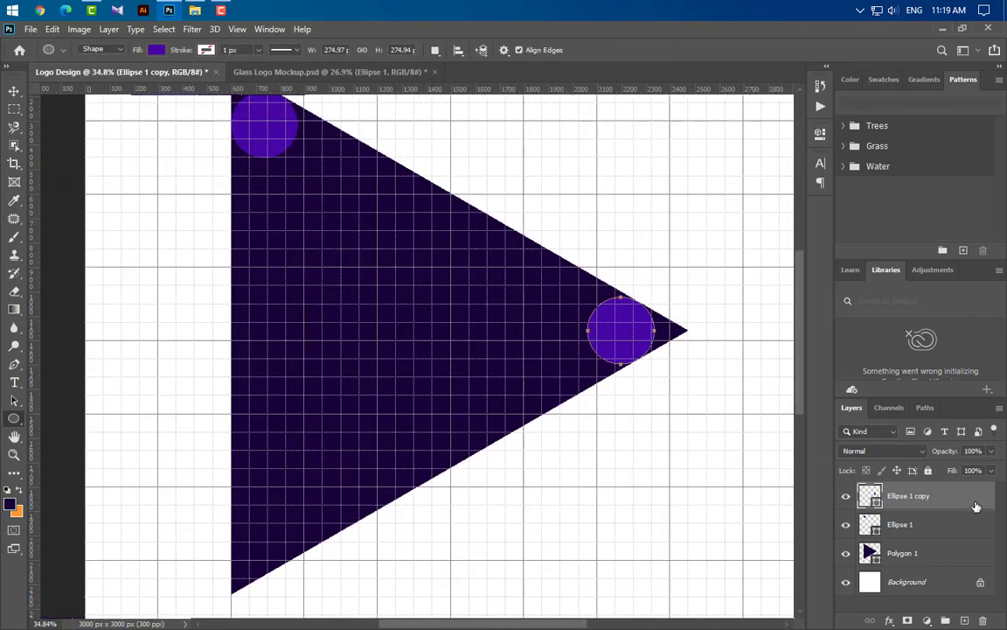
left_click_drag(975, 506, 962, 619)
key("ctrl+t")
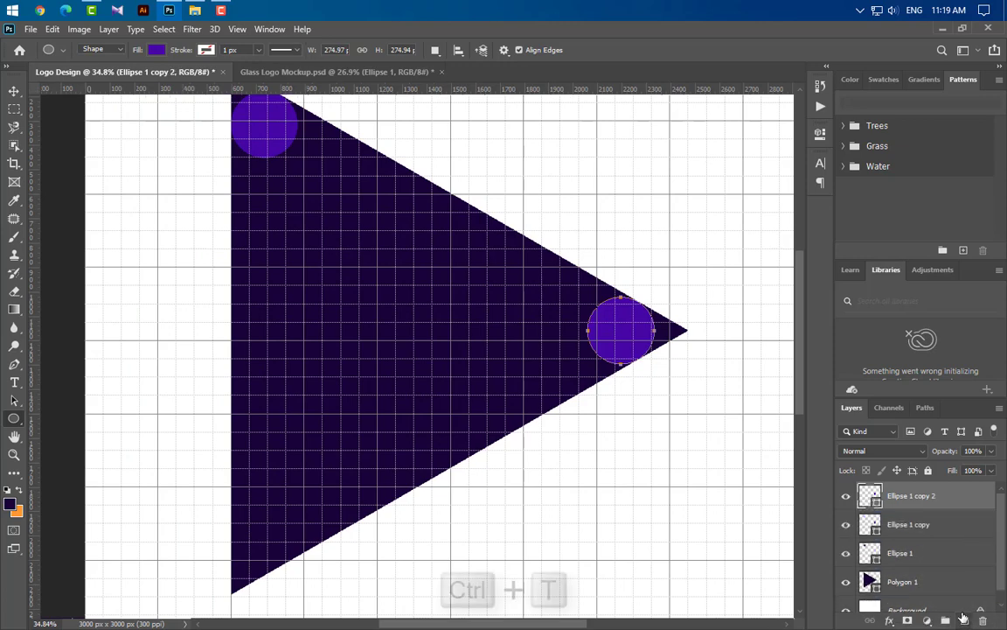
left_click_drag(620, 335, 270, 535)
scroll(288, 516, "up", 3)
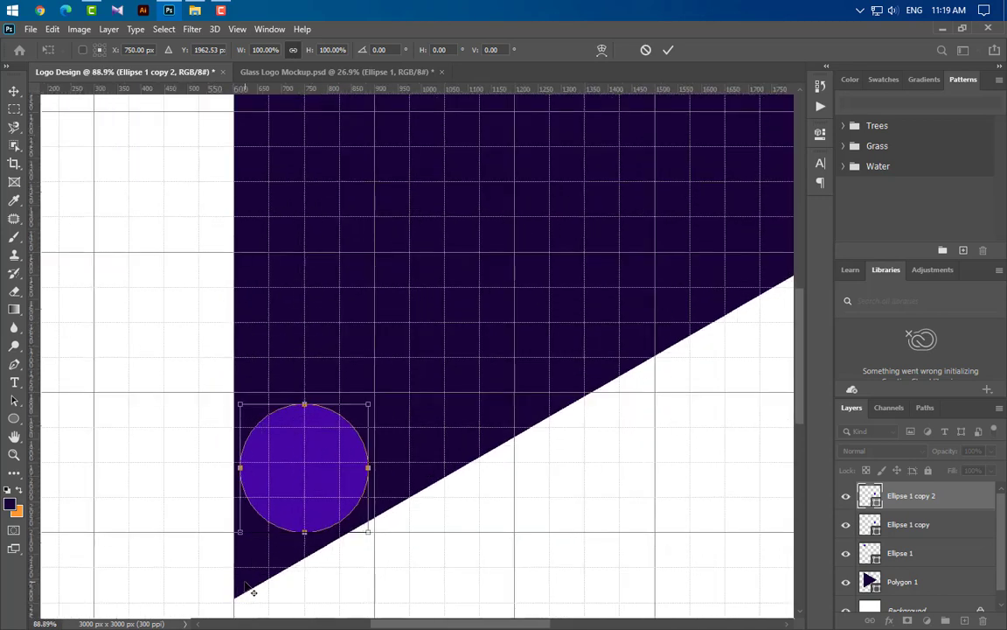
scroll(315, 454, "up", 3)
scroll(346, 376, "up", 2)
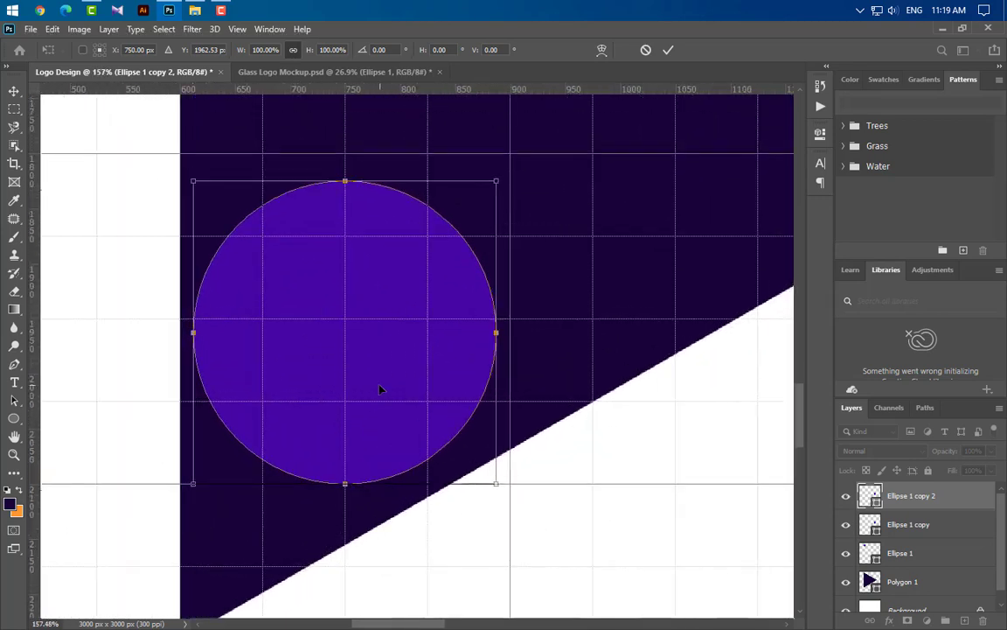
left_click_drag(379, 390, 367, 391)
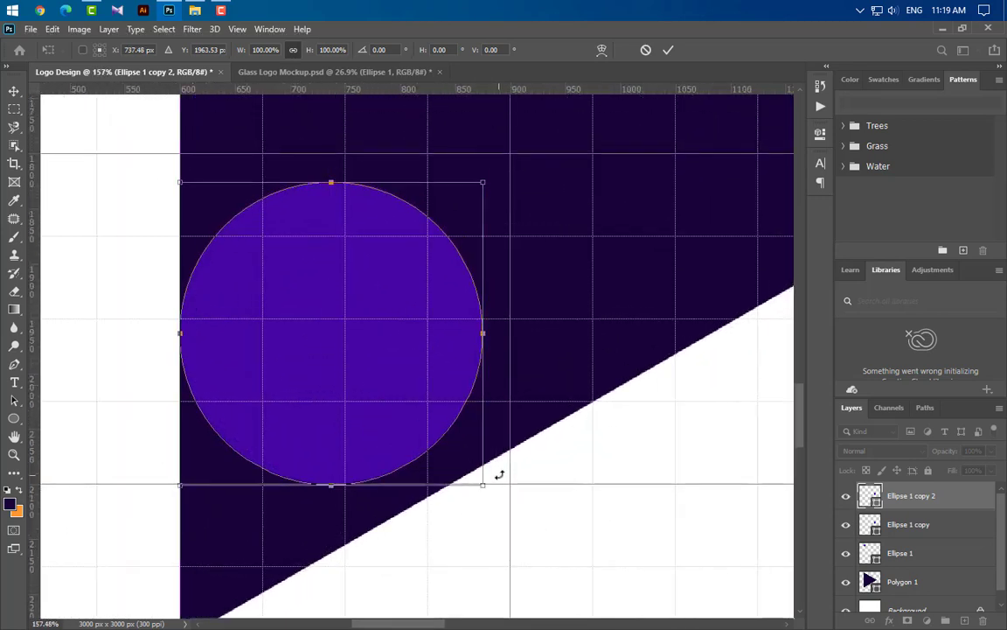
key("Down")
key("Down")
key("Down")
key("Down")
key("Down")
key("Down")
key("Down")
key("Down")
key("Down")
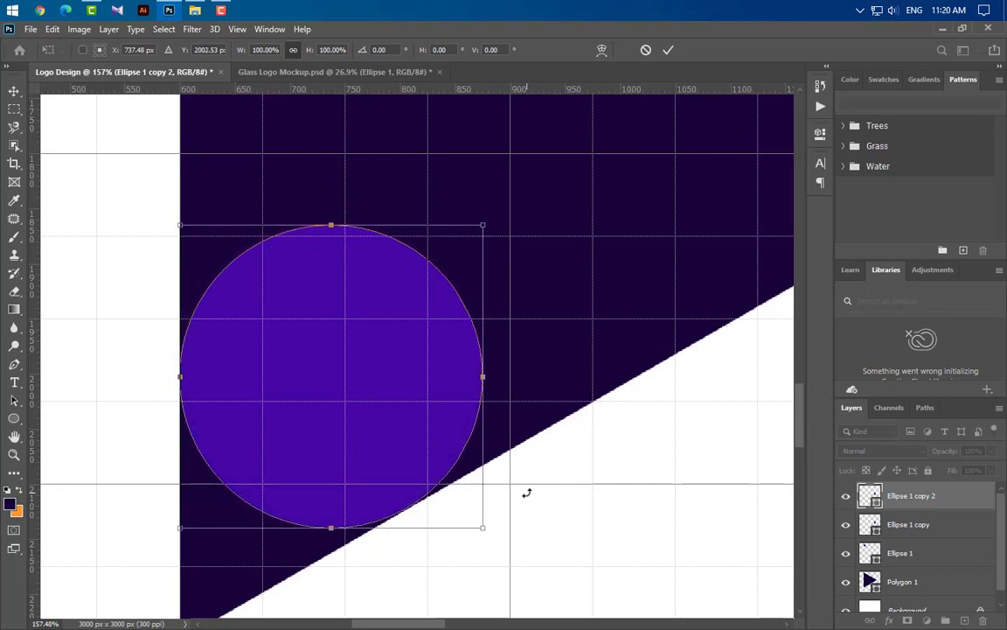
key("Down")
key("Down")
left_click(668, 53)
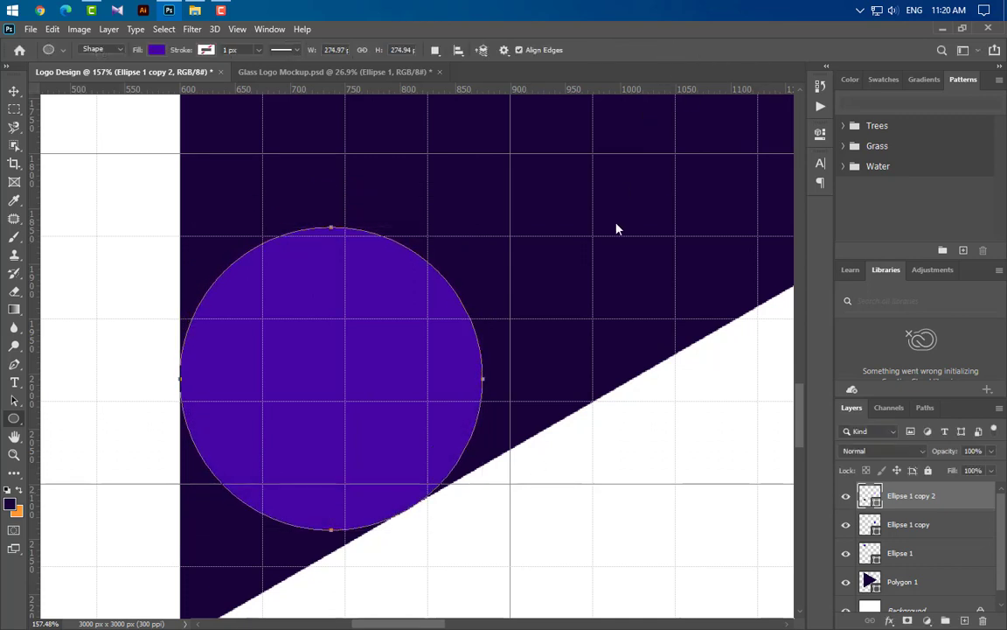
scroll(455, 403, "down", 3)
scroll(413, 438, "down", 2)
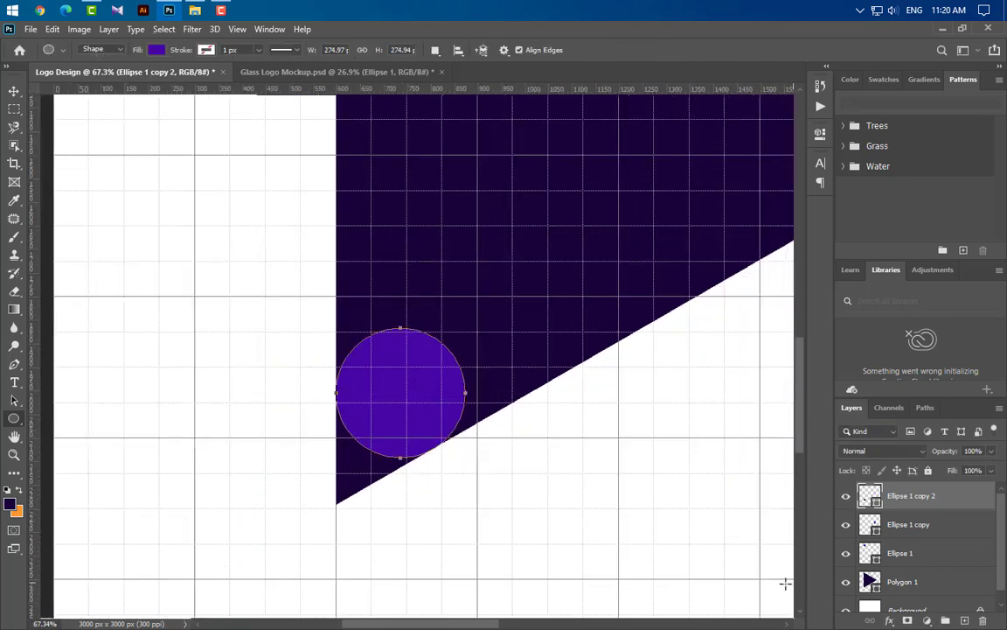
Rasterize the Polygon 1 triangle layer and set the Eraser to size 200.
left_click(940, 584)
right_click(941, 584)
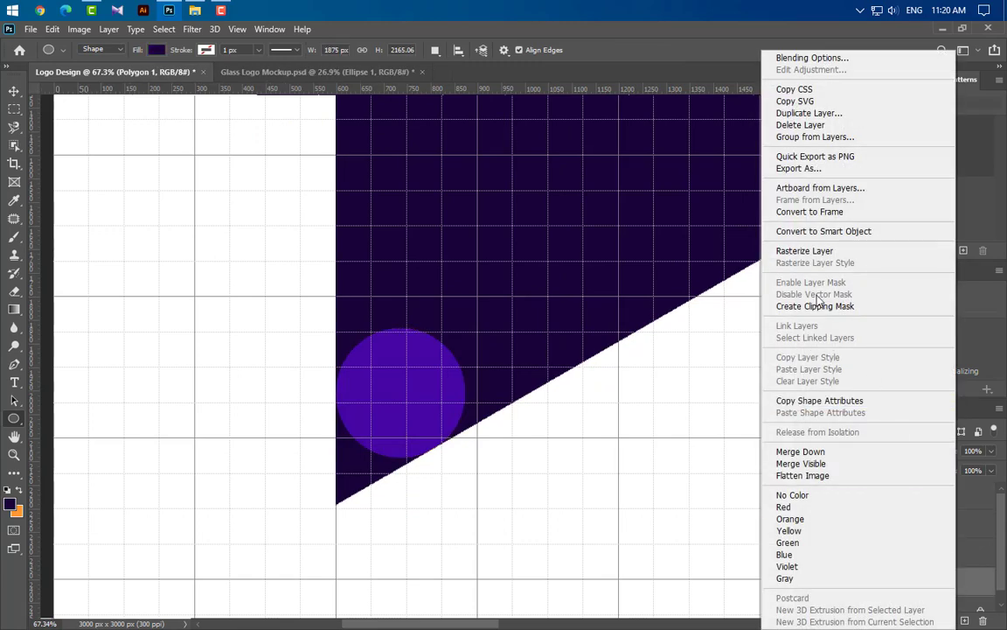
left_click(734, 231)
scroll(350, 472, "up", 2)
scroll(378, 479, "up", 2)
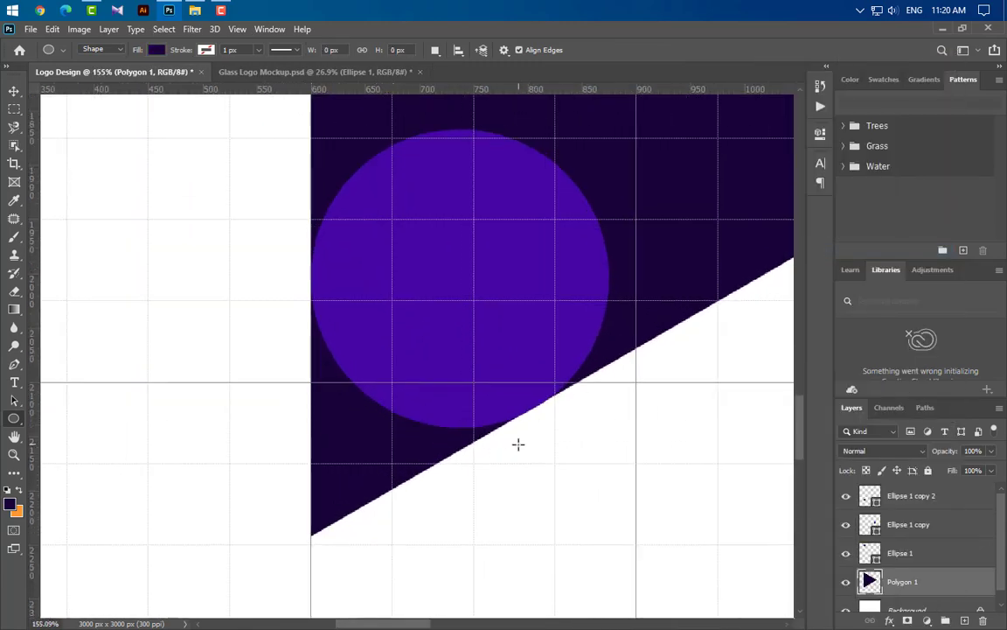
left_click(13, 292)
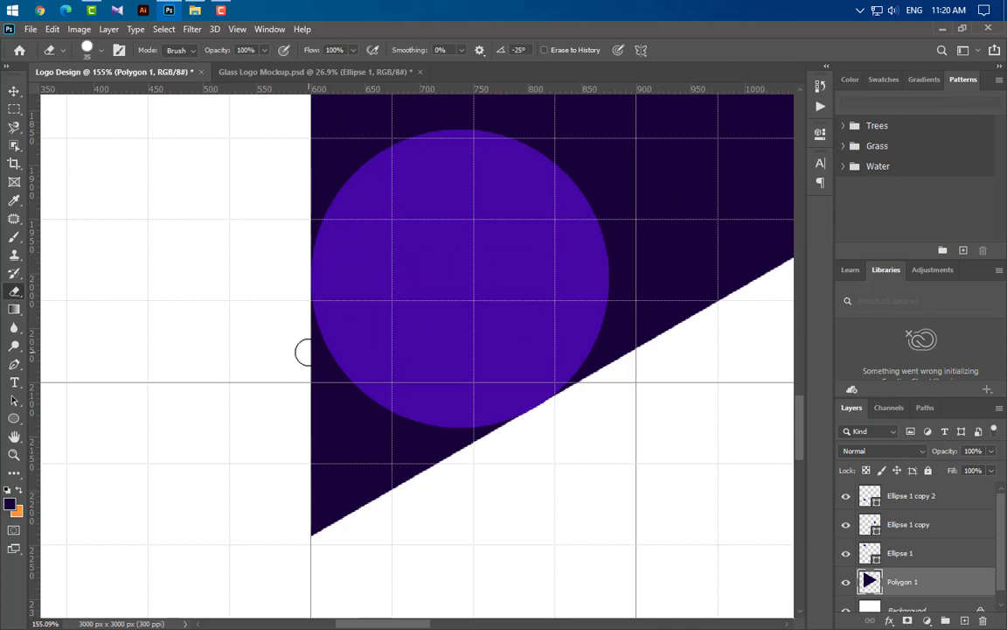
key("bracketright")
key("bracketright")
key("bracketright")
Erase the triangle's bottom-left corner beyond its circle.
left_click_drag(332, 387, 387, 499)
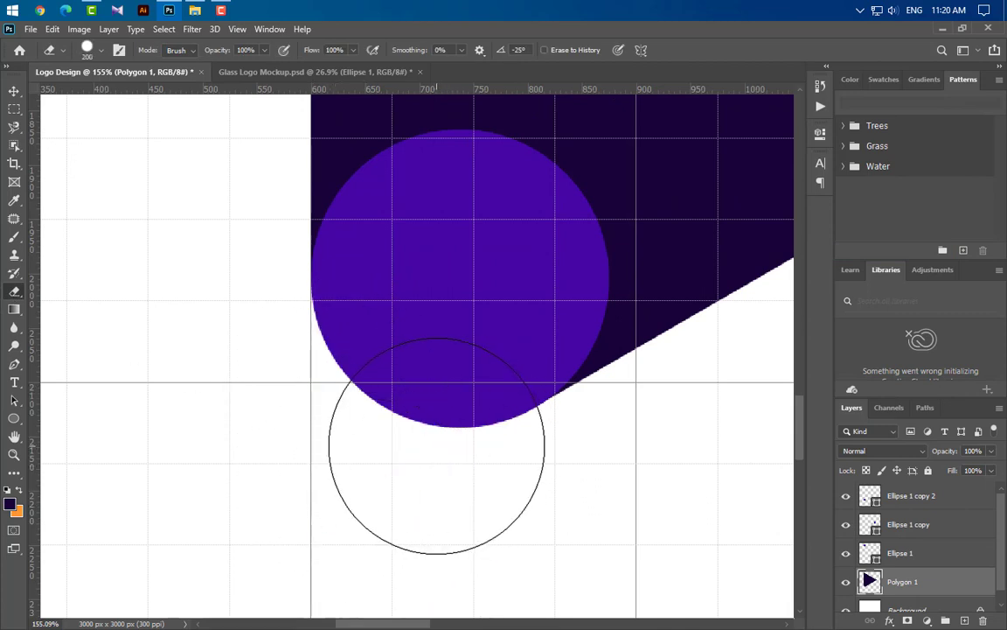
scroll(303, 507, "down", 3)
scroll(295, 517, "down", 2)
scroll(295, 516, "down", 1)
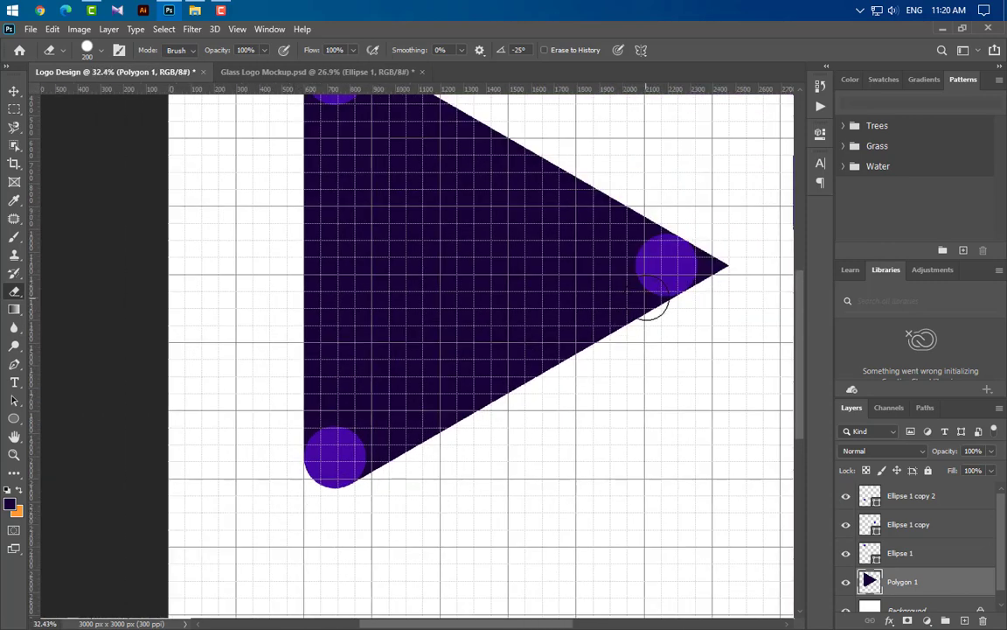
scroll(756, 272, "up", 1)
scroll(763, 263, "up", 2)
scroll(653, 276, "up", 2)
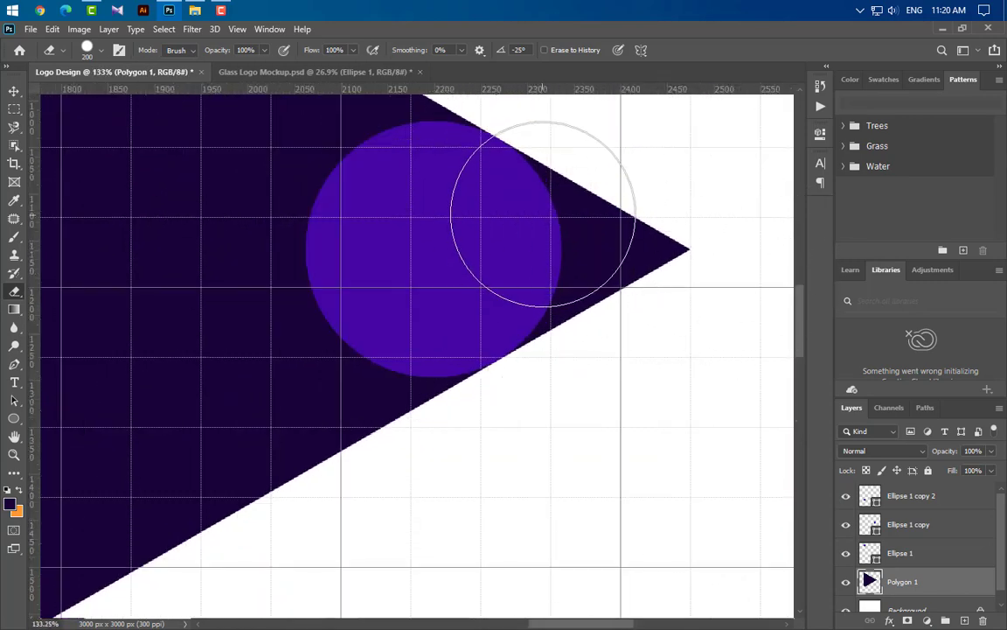
Erase the right tip and top corner beyond their circles, including the leftover sliver.
mouse_move(554, 215)
left_mouse_down()
mouse_move(517, 359)
mouse_move(547, 280)
left_mouse_up()
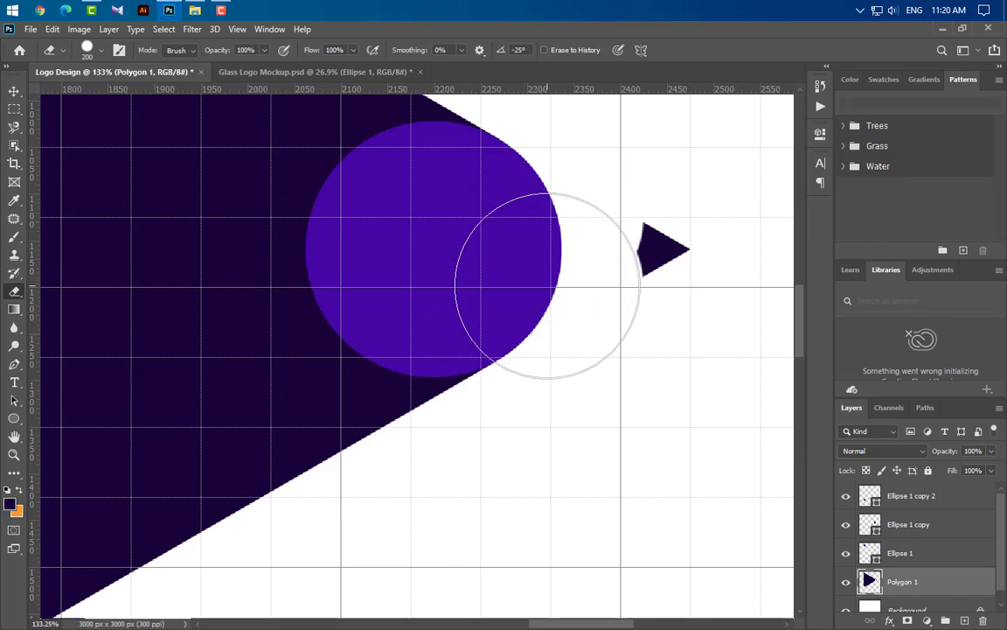
scroll(696, 378, "down", 2)
scroll(674, 416, "down", 2)
scroll(616, 408, "down", 2)
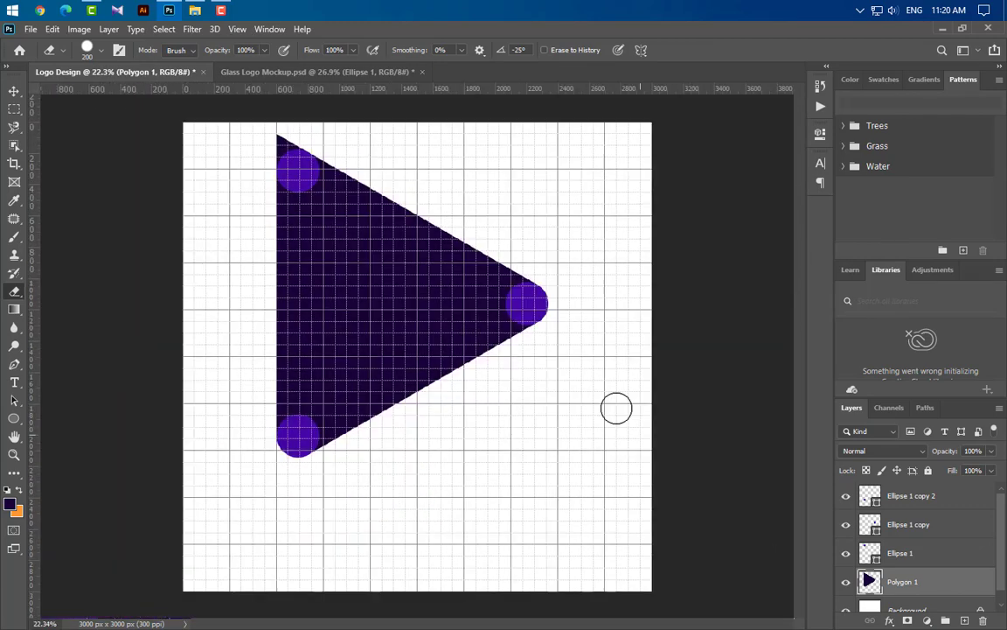
scroll(292, 157, "up", 3)
scroll(248, 101, "up", 2)
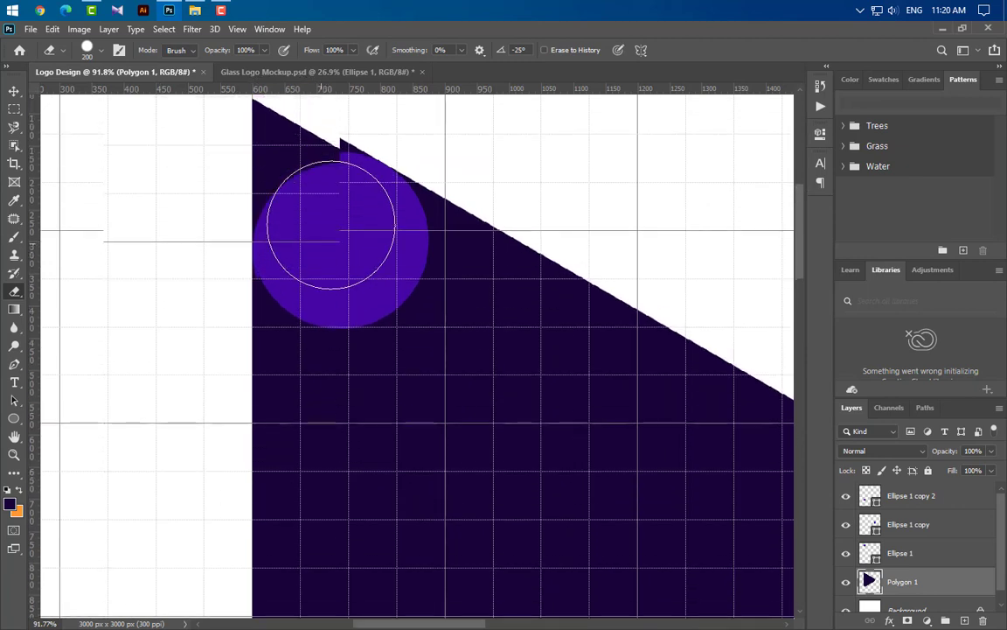
scroll(315, 201, "up", 1)
scroll(297, 271, "up", 2)
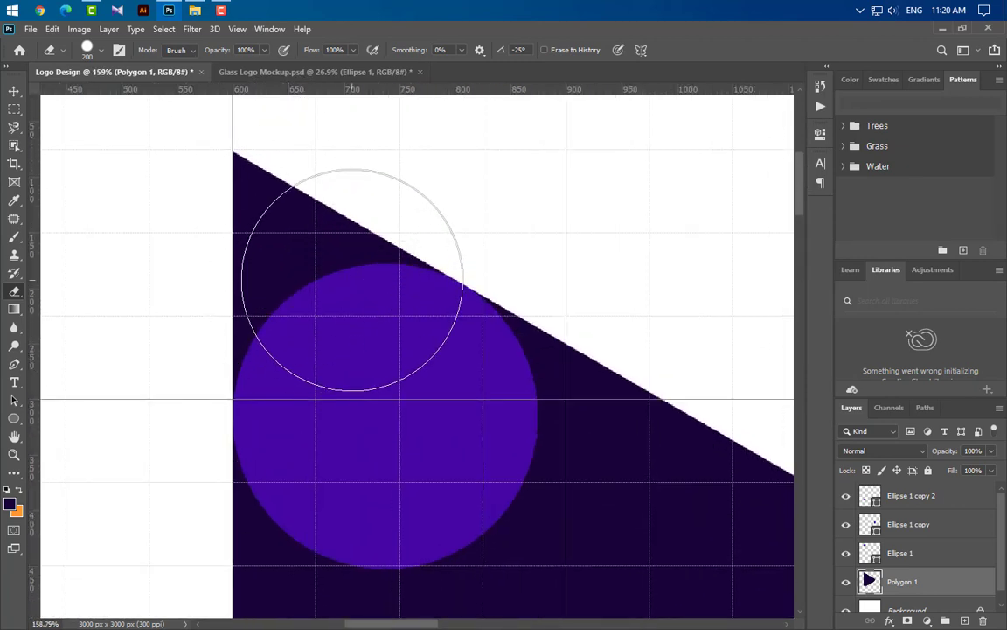
left_click(353, 280)
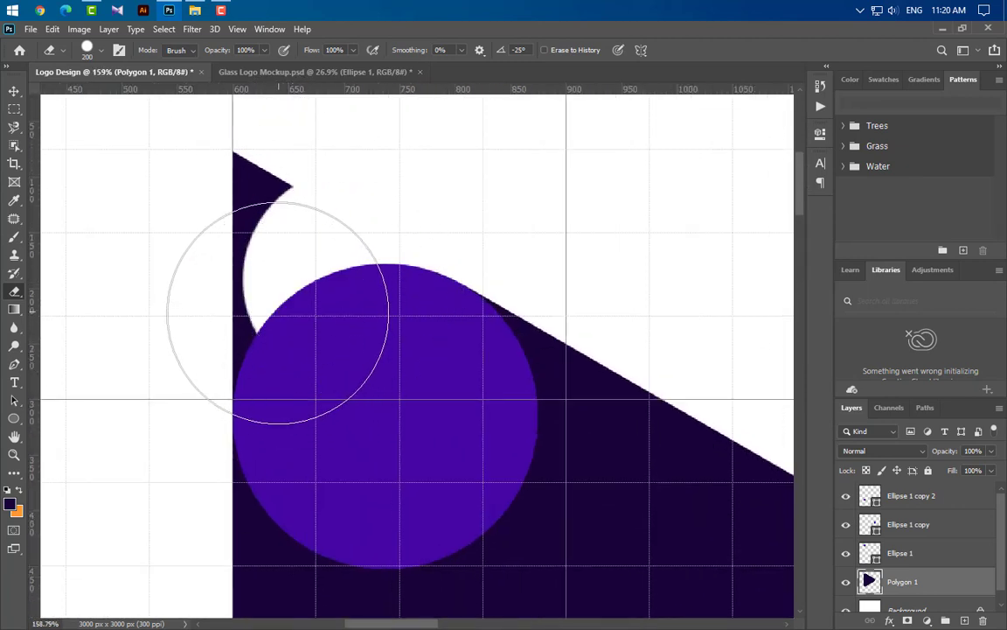
left_click(265, 169)
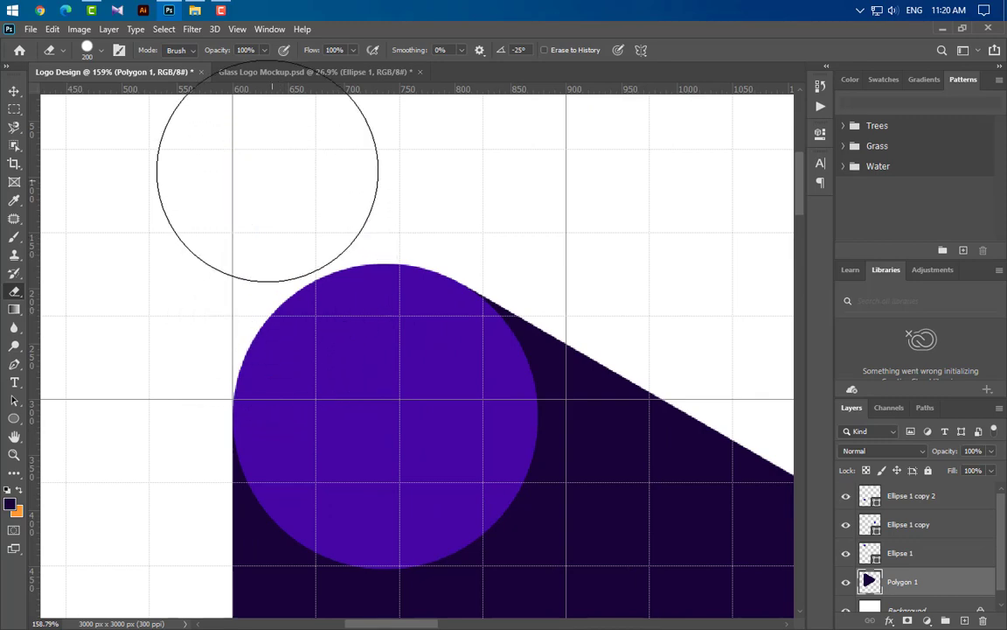
scroll(323, 262, "down", 2)
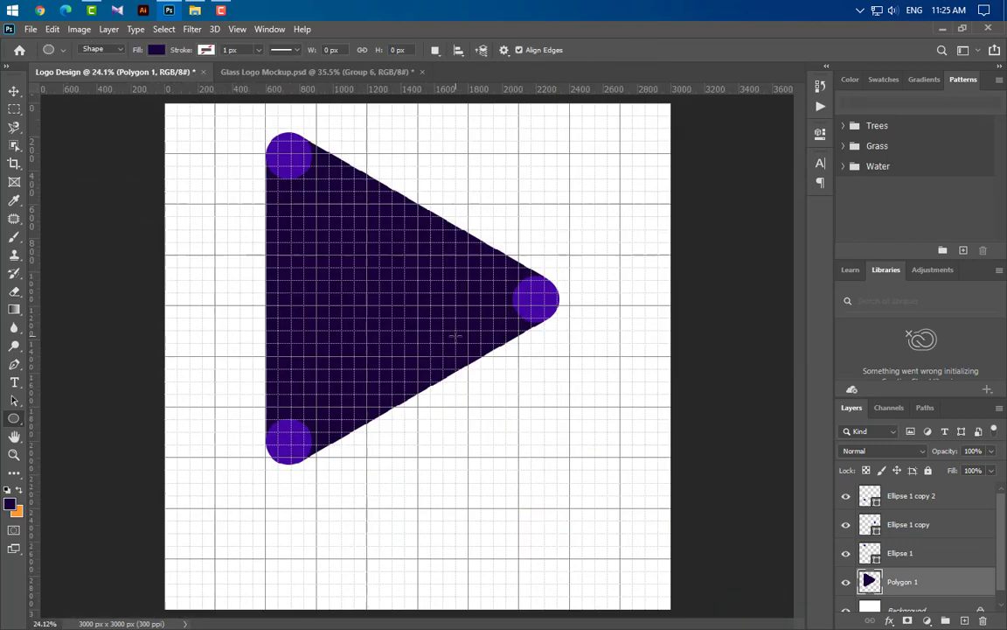
Duplicate Ellipse 1 and move the copy to the top of the layer stack.
left_click(13, 94)
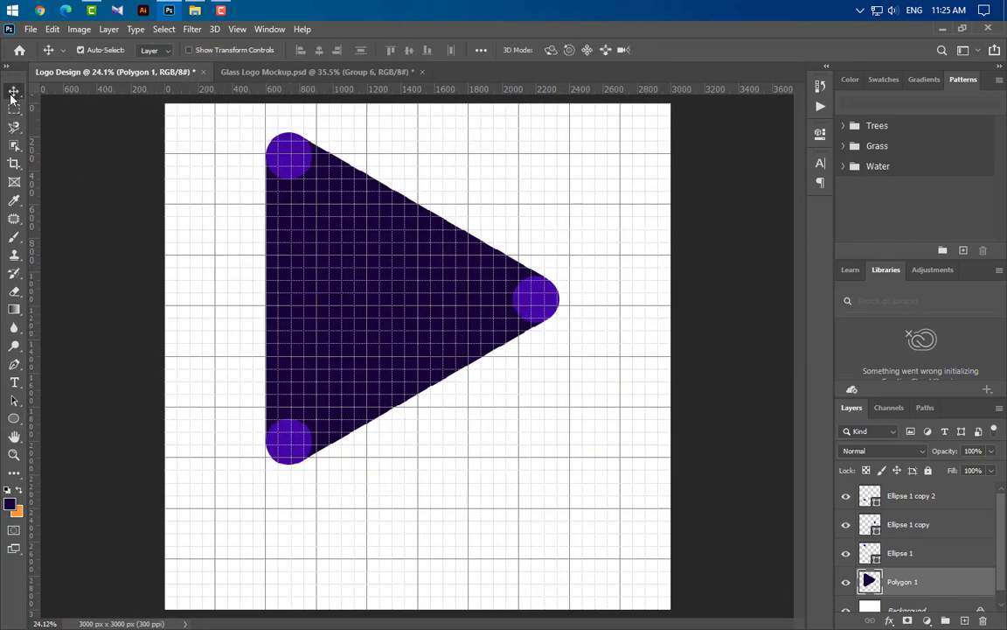
left_click(295, 166)
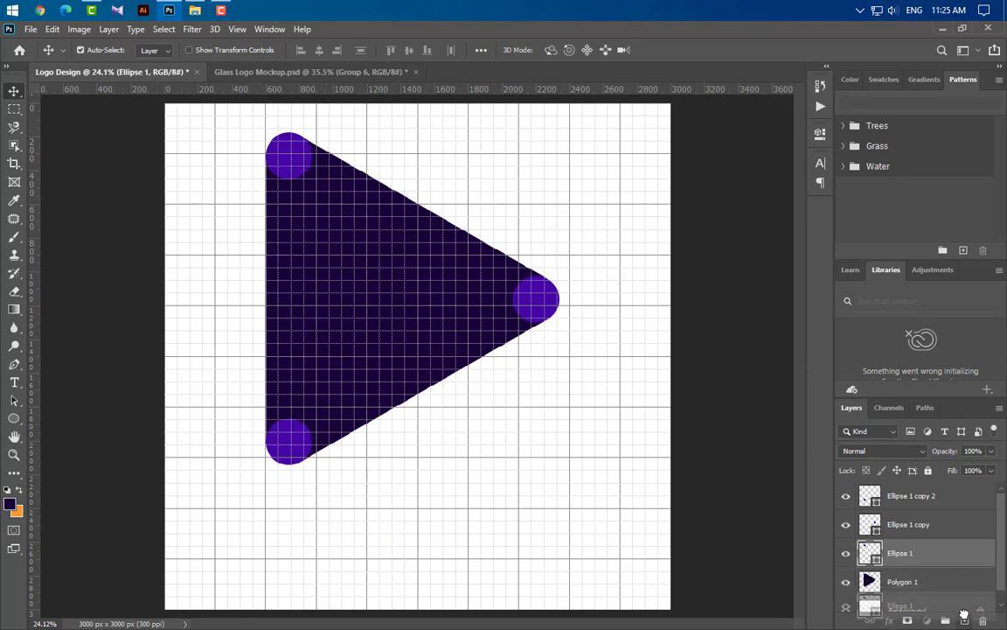
key("ctrl+j")
left_click_drag(978, 562, 955, 484)
Merge the remaining circles and the Polygon 1 triangle into one smart object.
left_click(943, 525, "ctrl")
left_click(942, 553, "ctrl")
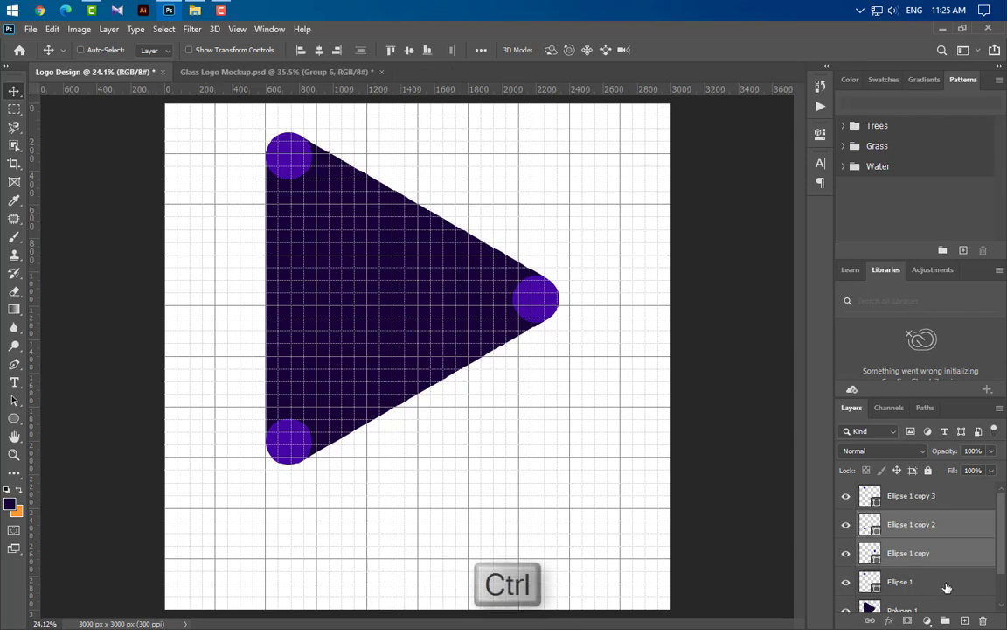
left_click(943, 582, "ctrl")
scroll(948, 587, "down", 1)
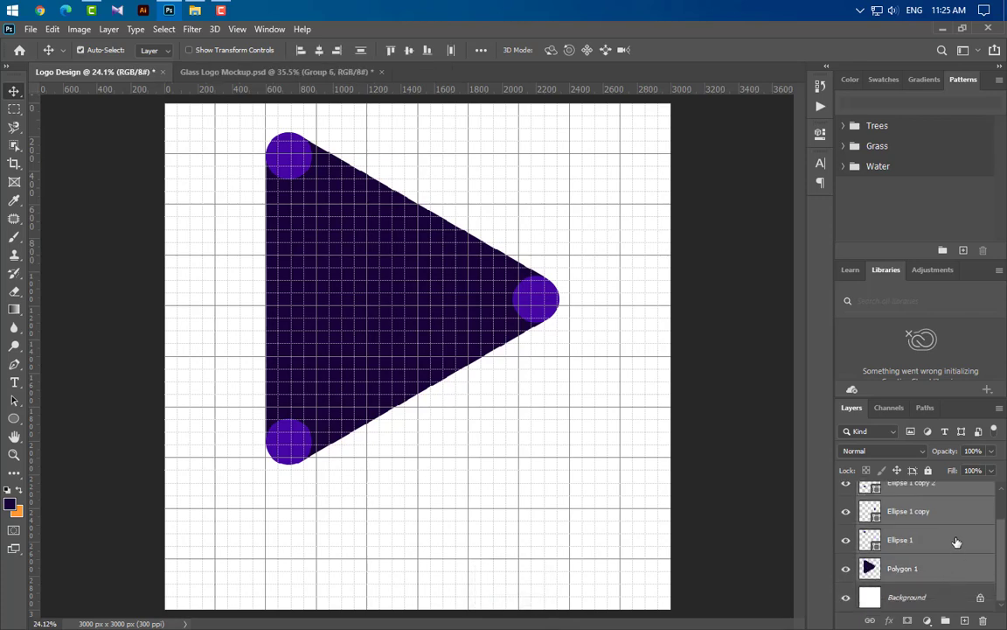
right_click(956, 540)
left_click(864, 233)
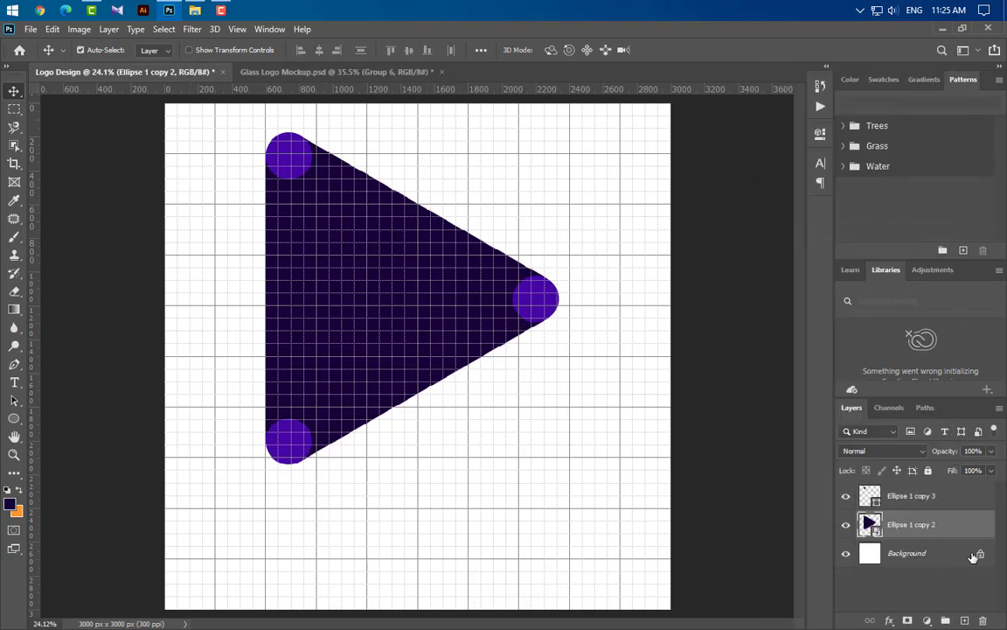
Give the play-shape smart object a solid blue Color Overlay.
double_click(953, 525)
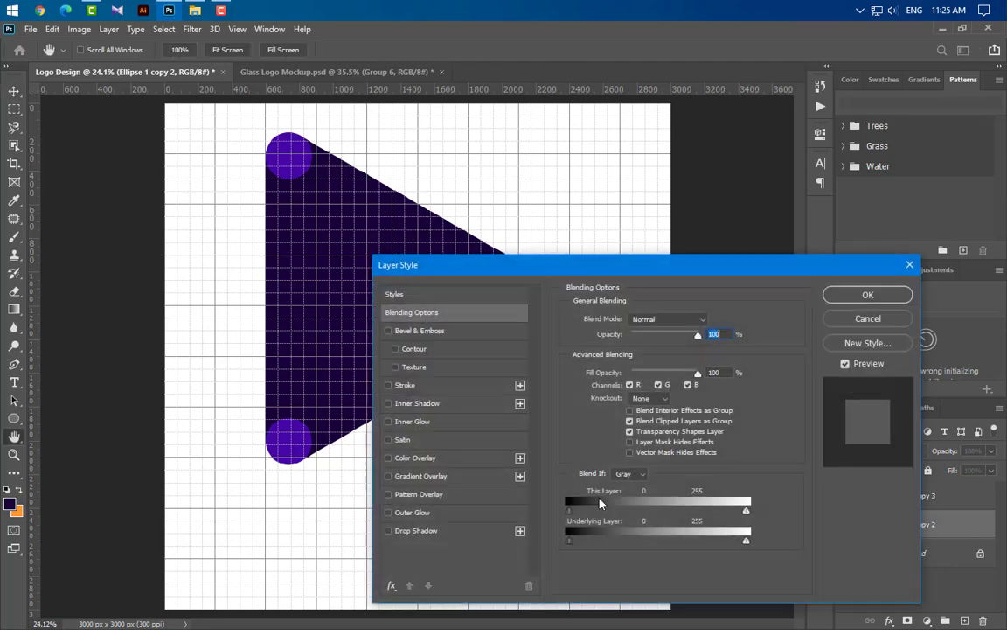
left_click(453, 463)
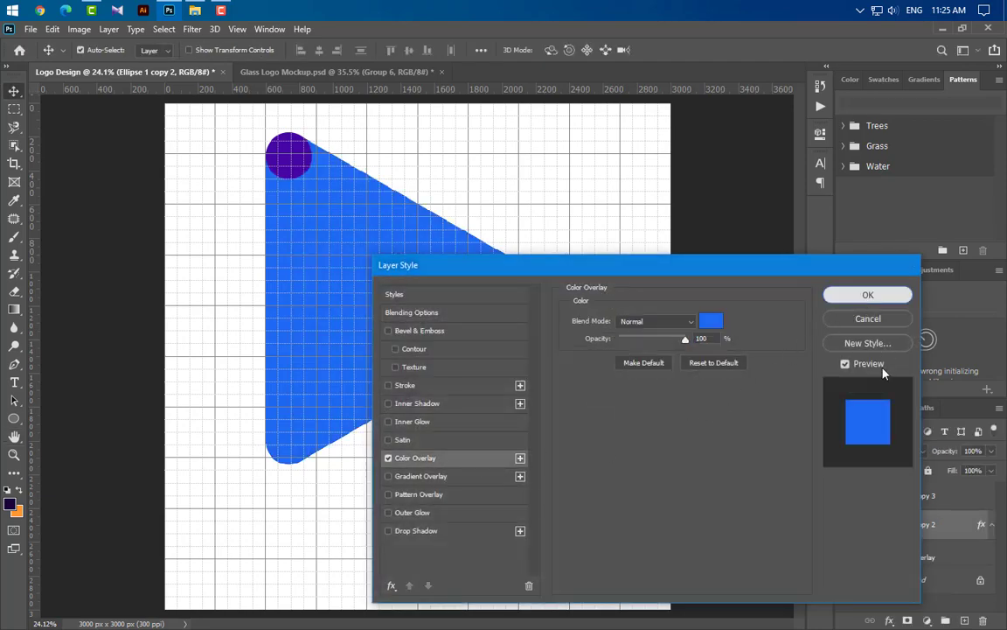
left_click(863, 299)
scroll(341, 175, "up", 3)
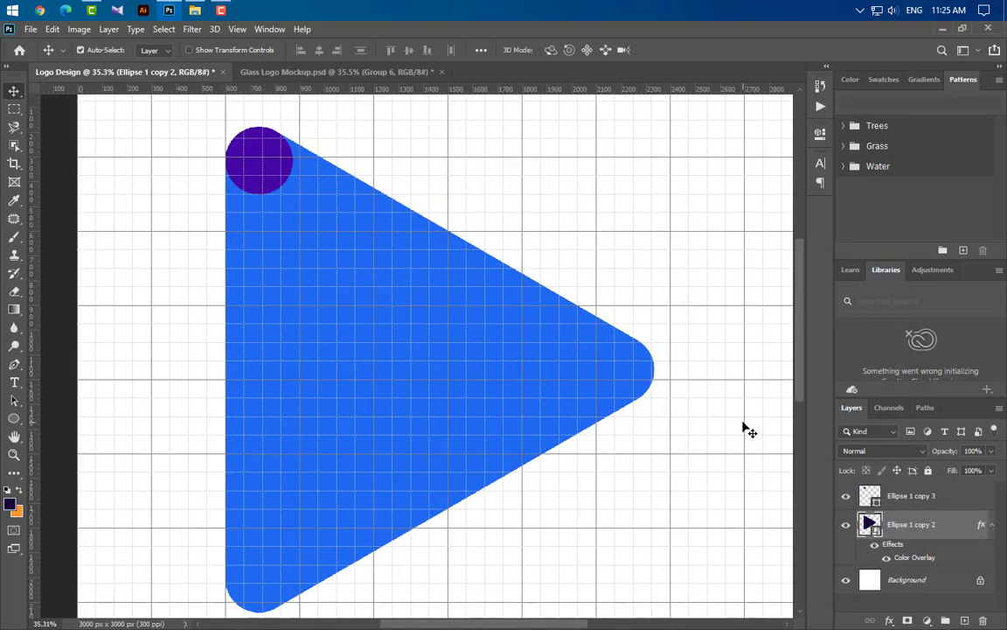
Duplicate the blue play shape and scale the copy down to about 49.83%.
left_click_drag(966, 536, 966, 620)
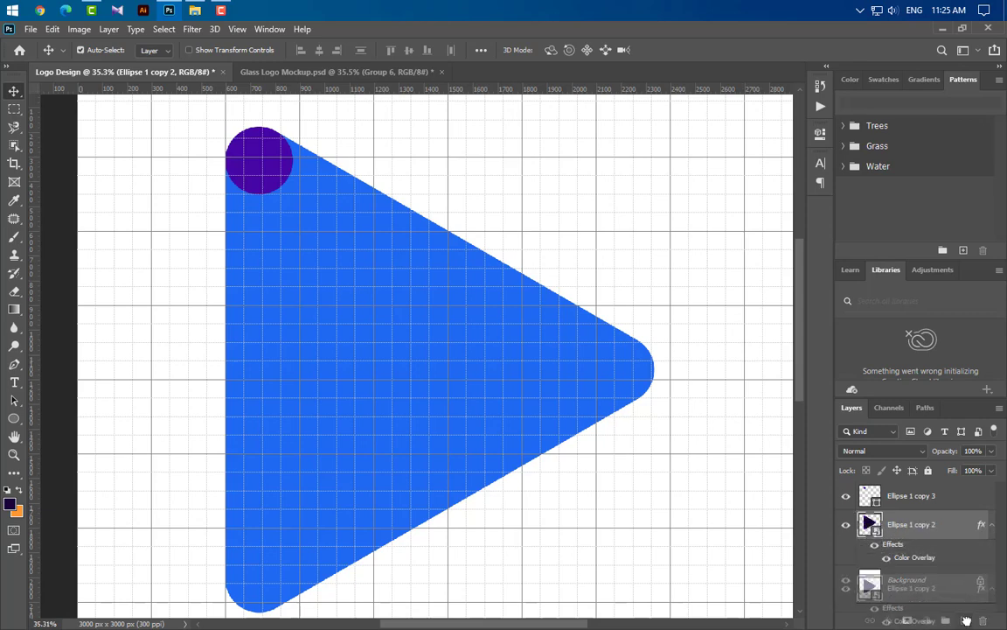
key("ctrl+t")
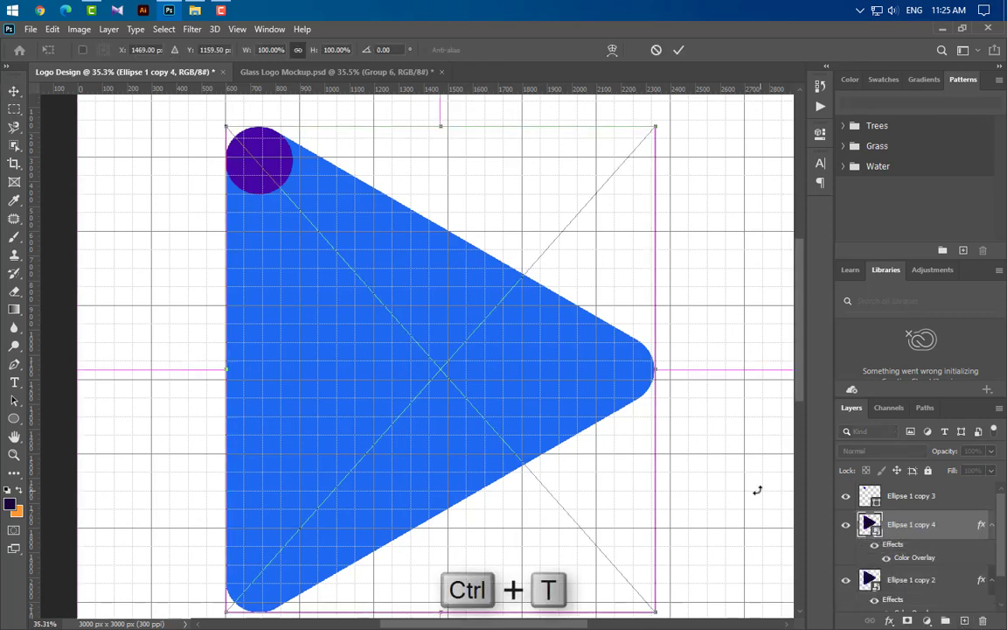
left_click_drag(656, 370, 522, 370)
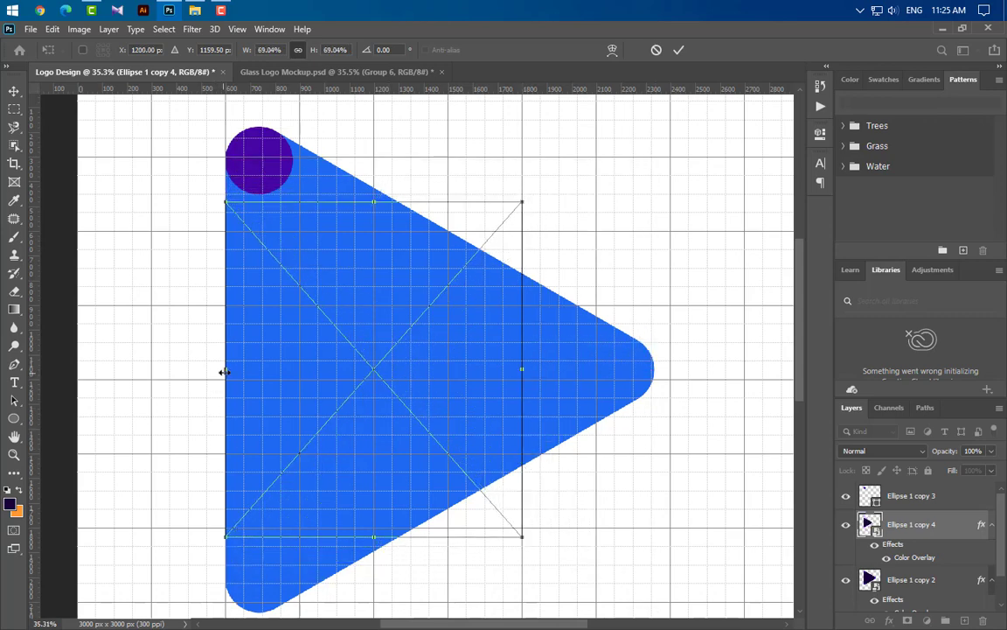
left_click_drag(225, 372, 308, 369)
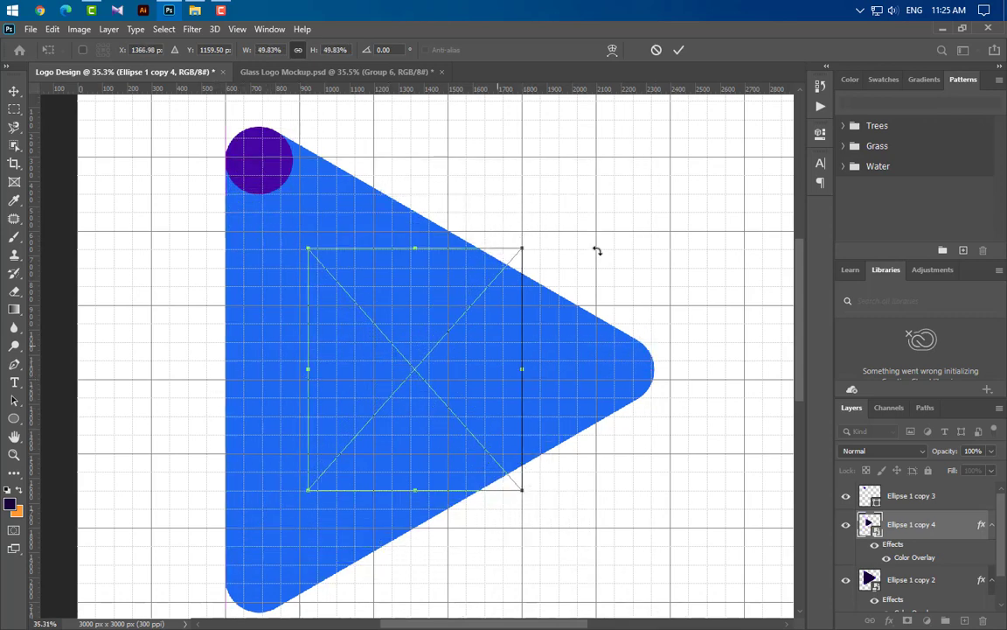
left_click(678, 50)
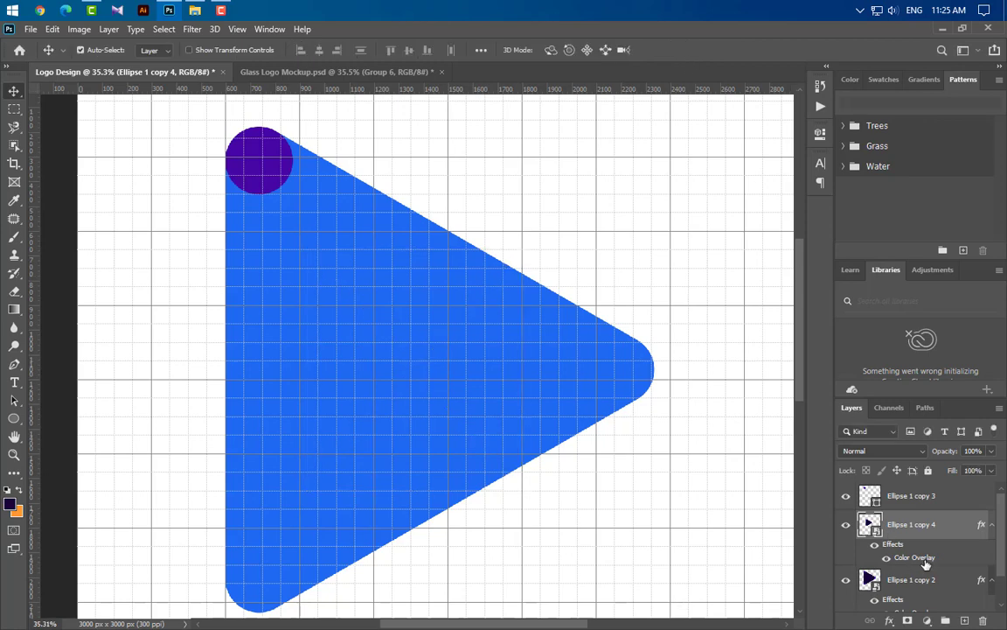
Recolour the copy's overlay to light blue #5f96fb and duplicate it.
double_click(914, 557)
left_click(710, 321)
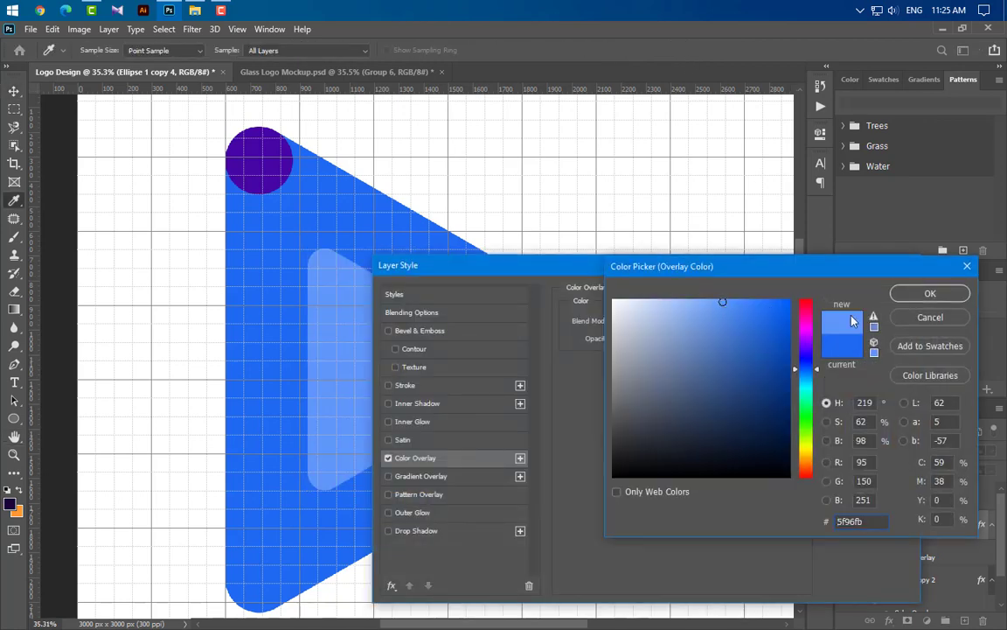
left_click(928, 295)
left_click(850, 295)
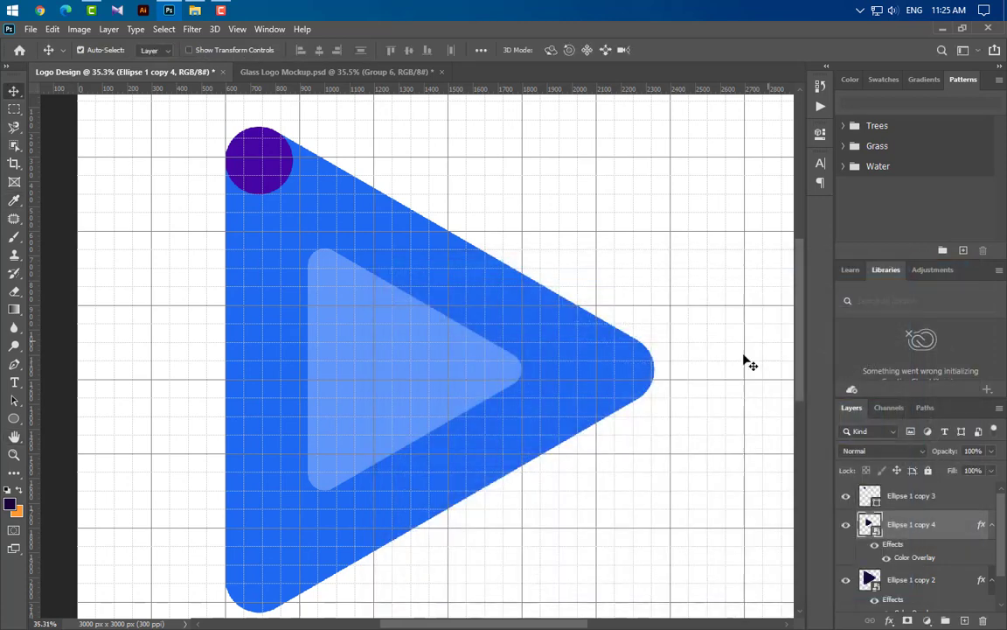
left_click_drag(966, 531, 965, 619)
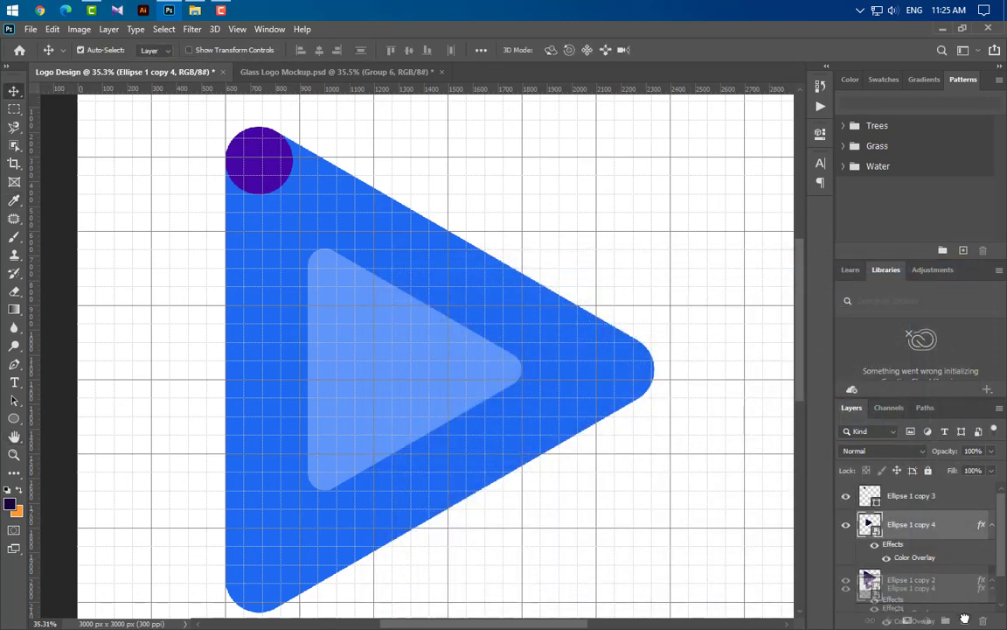
Move the light-blue triangle copy up and left over the play shape's edge.
scroll(361, 225, "up", 2)
scroll(360, 230, "up", 2)
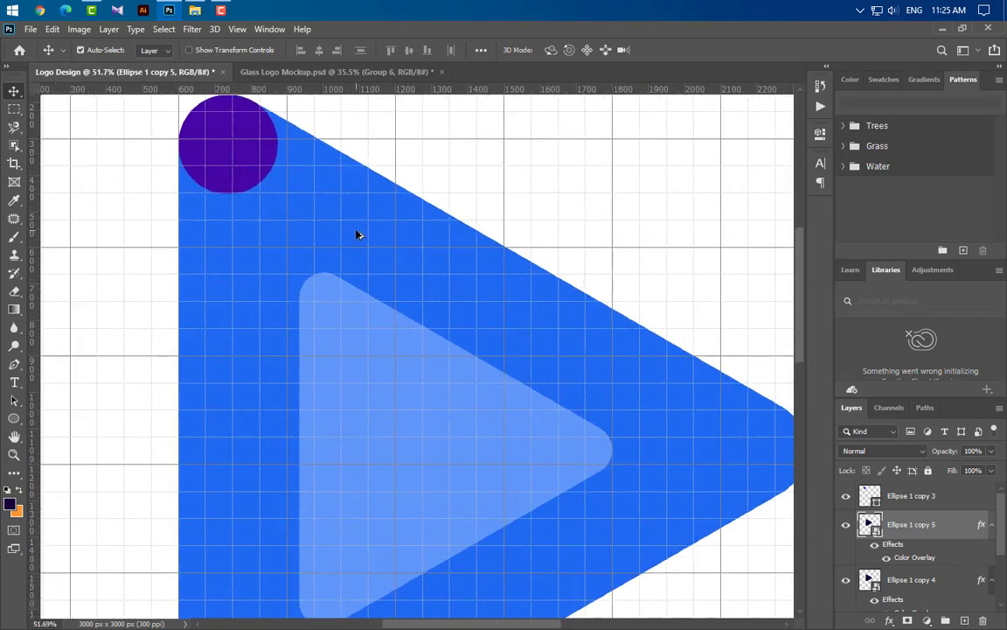
scroll(359, 231, "up", 1)
scroll(360, 232, "up", 1)
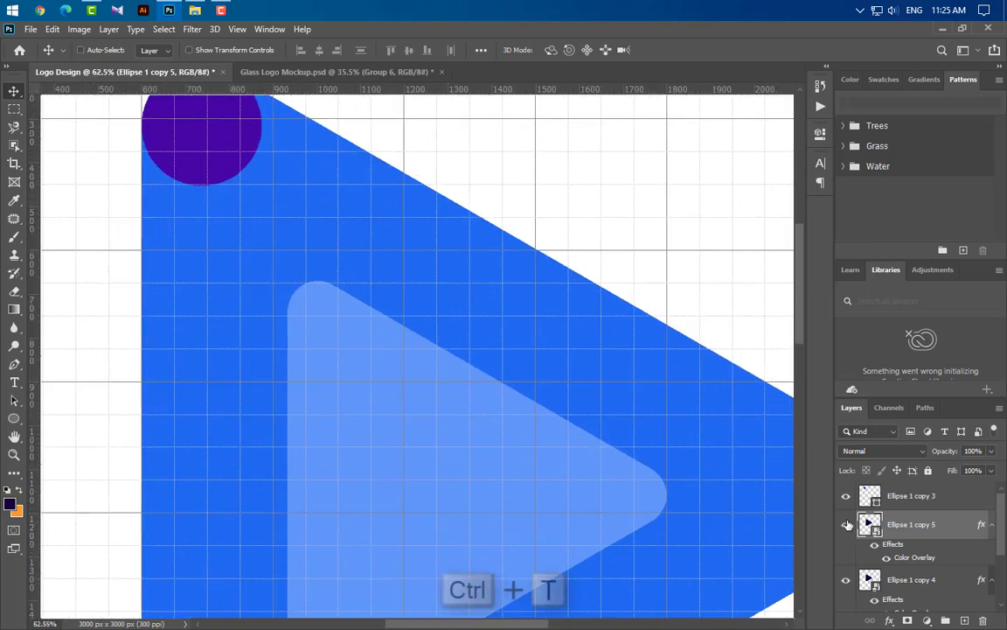
left_click_drag(583, 487, 356, 357)
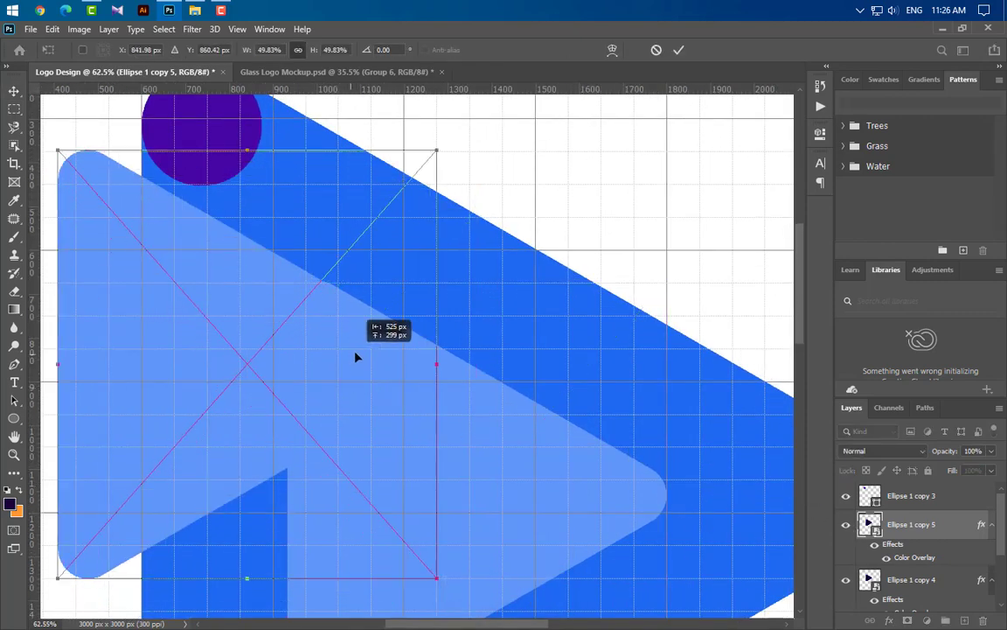
scroll(375, 302, "up", 2)
scroll(375, 315, "up", 5)
scroll(509, 435, "up", 4)
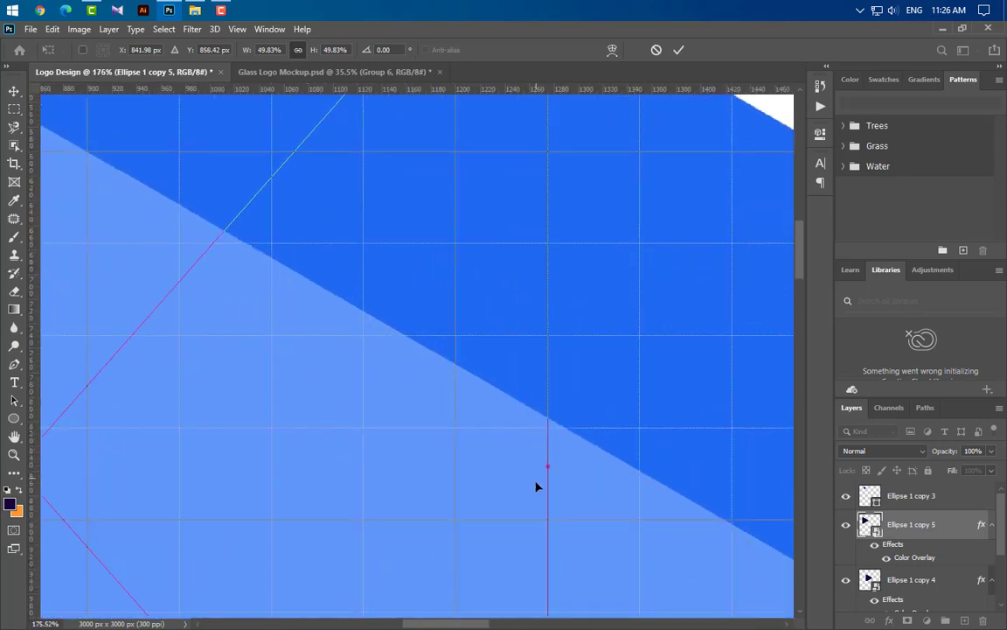
scroll(536, 483, "down", 2)
scroll(536, 484, "down", 2)
scroll(536, 484, "down", 1)
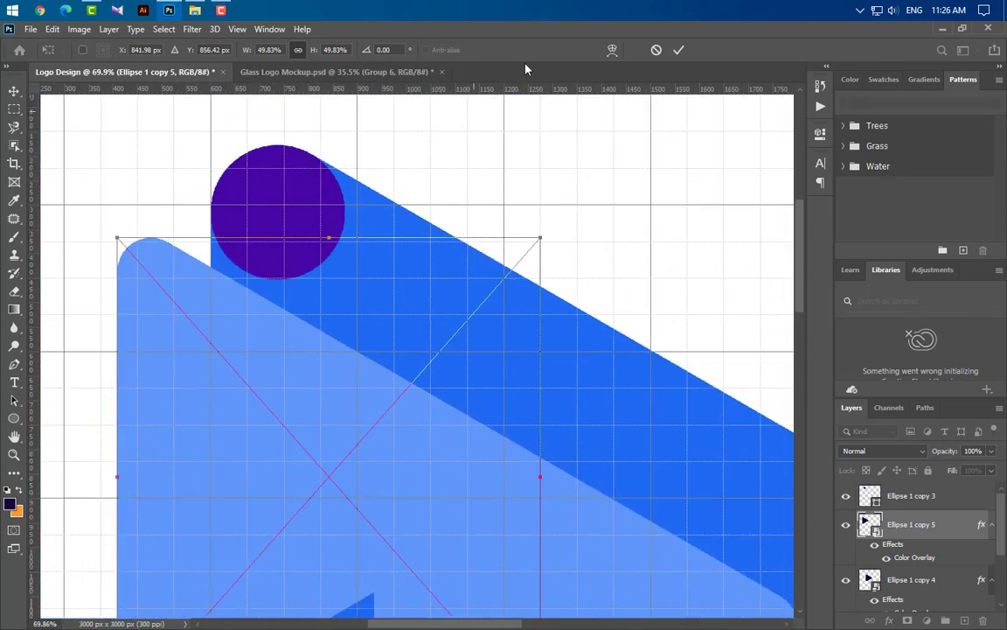
left_click(679, 50)
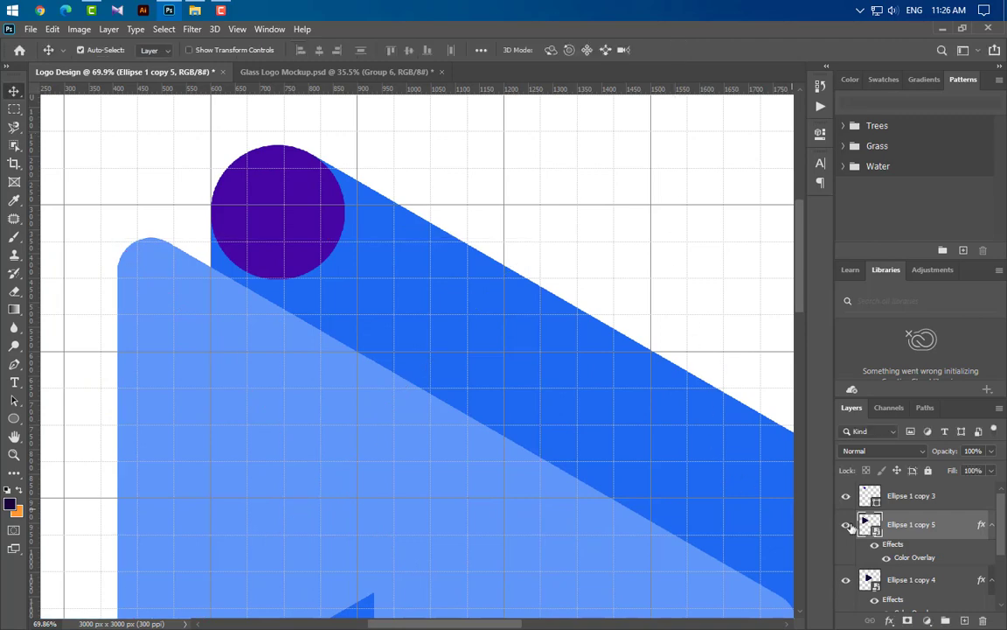
Fade the offset triangle copy to 41% opacity.
left_click(990, 451)
left_click_drag(995, 466, 953, 466)
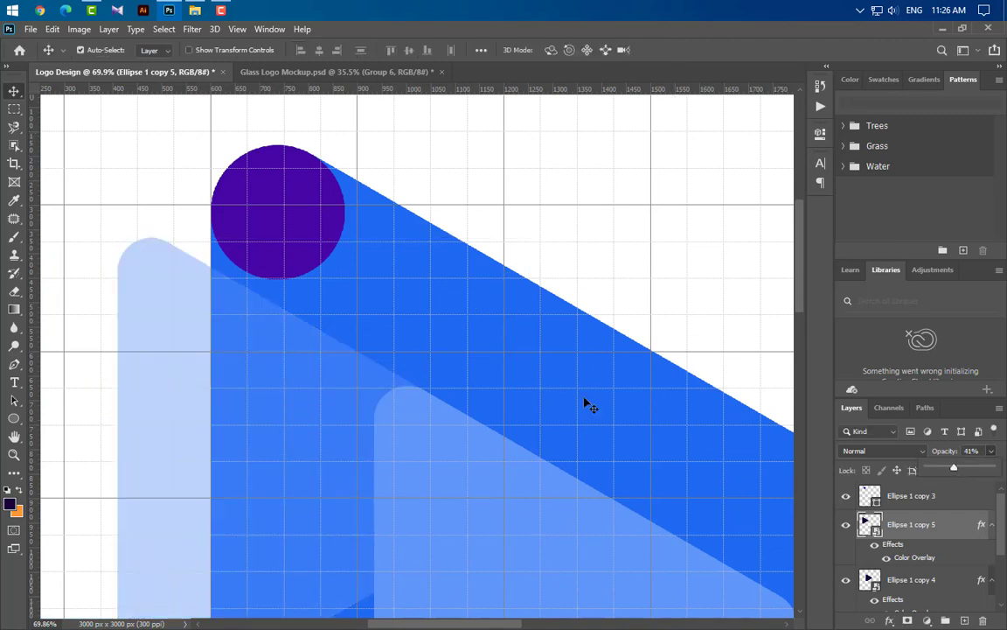
scroll(208, 261, "up", 1)
Move the spare purple circle down onto the play shape's left edge.
scroll(208, 260, "up", 3)
left_click(354, 245)
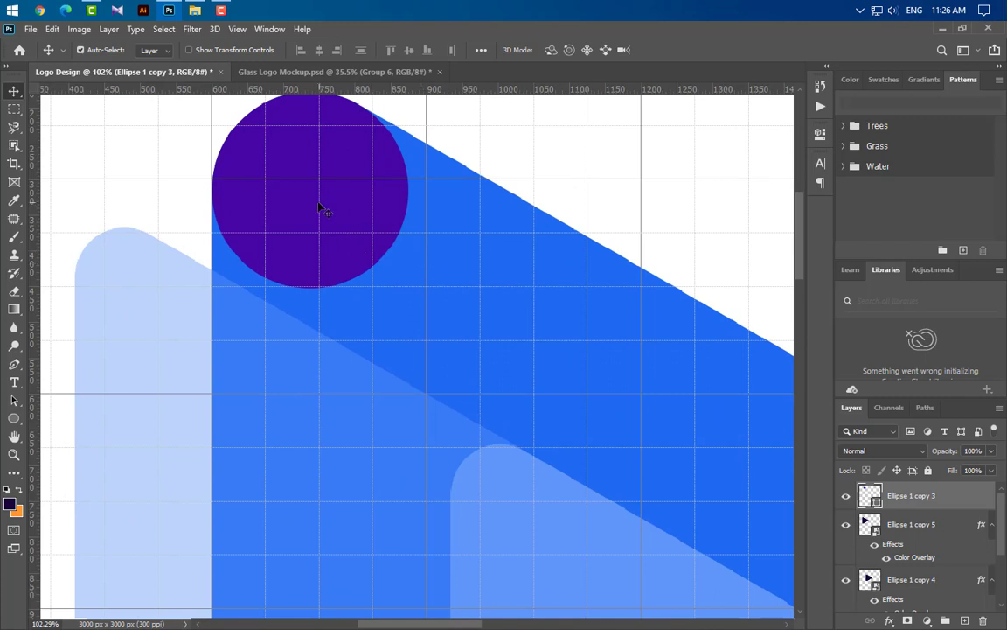
left_click_drag(320, 208, 313, 449)
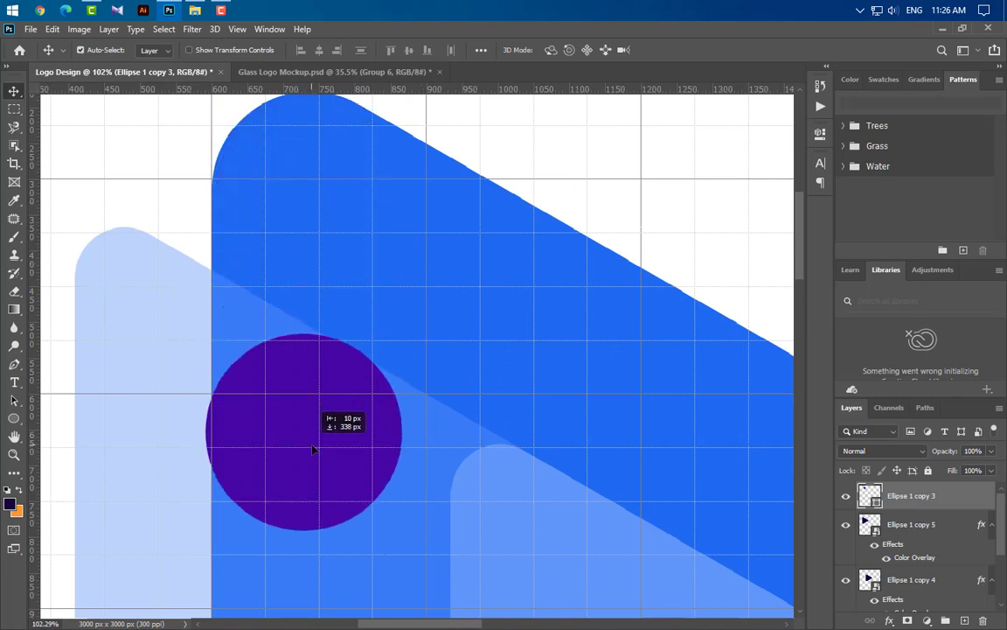
Delete the faded light-blue triangle copy layer.
scroll(261, 525, "up", 3)
scroll(260, 524, "up", 3)
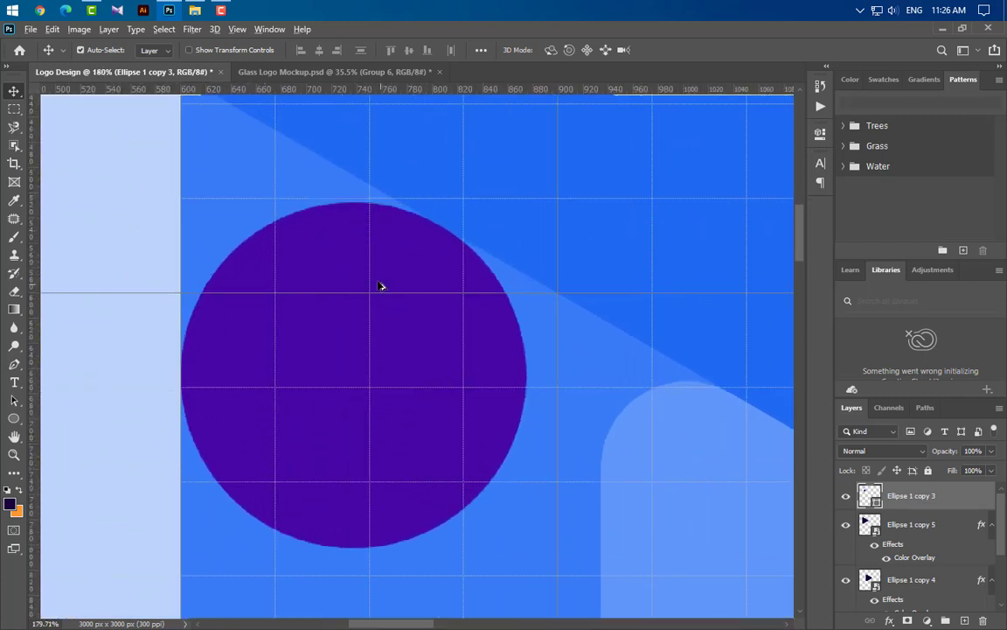
scroll(378, 278, "down", 2)
scroll(376, 275, "down", 2)
scroll(374, 275, "down", 2)
scroll(361, 286, "down", 1)
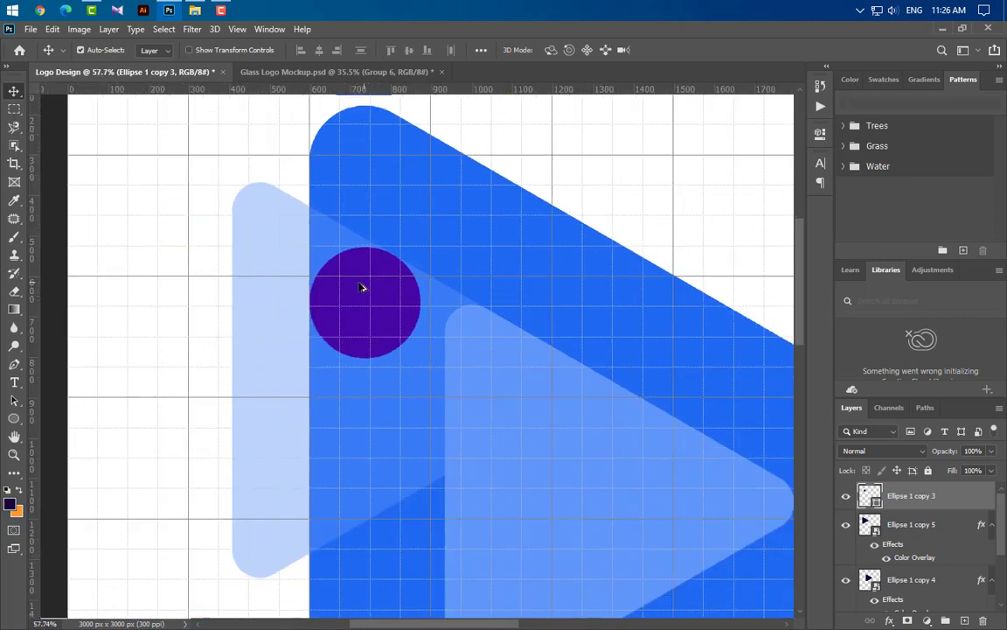
scroll(361, 287, "down", 1)
scroll(352, 292, "right", 2)
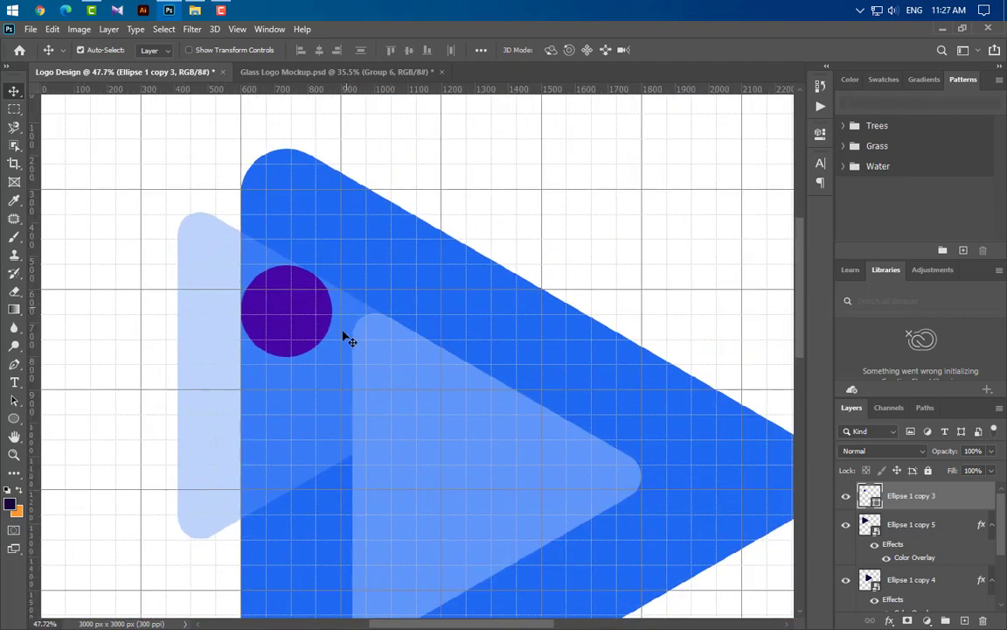
left_click(323, 430)
left_click_drag(951, 535, 982, 620)
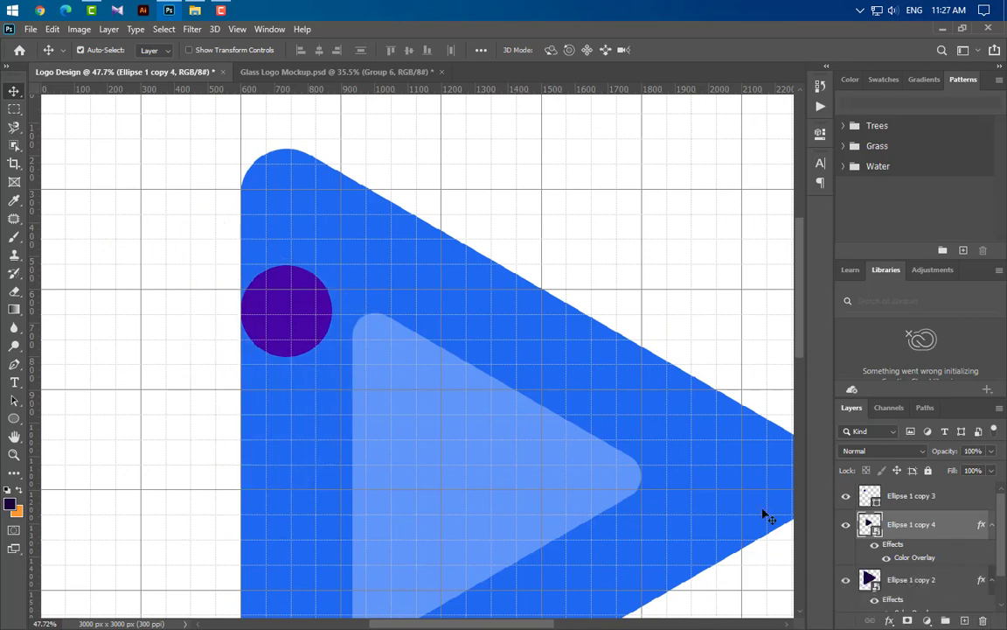
Cut the light-blue triangle out of the rasterized blue play shape, leaving a thick outline.
left_click(870, 524, "ctrl")
left_click_drag(874, 525, 983, 619)
right_click(953, 524)
left_click(802, 282)
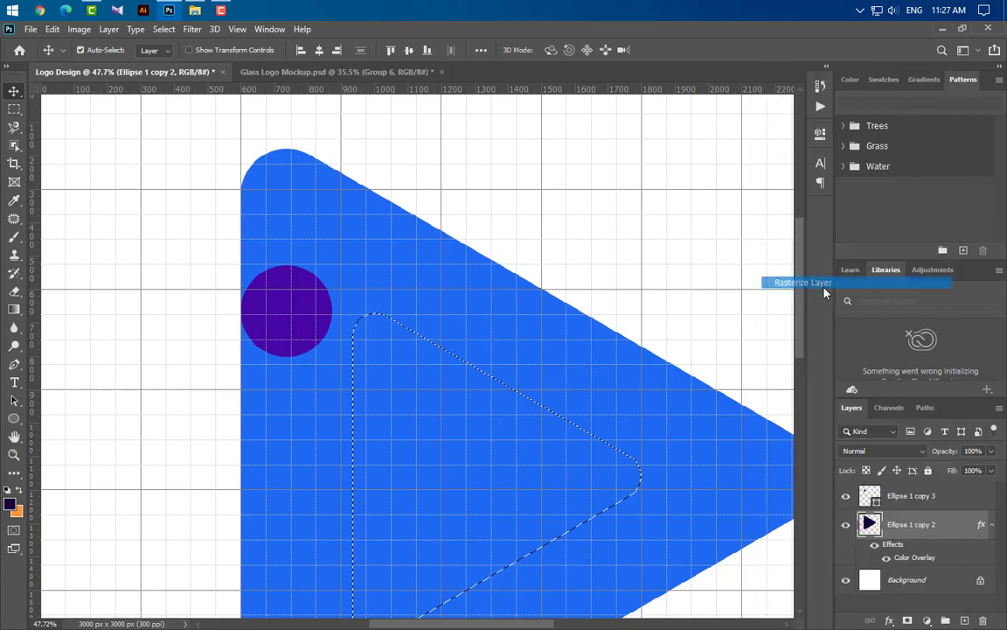
key("Delete")
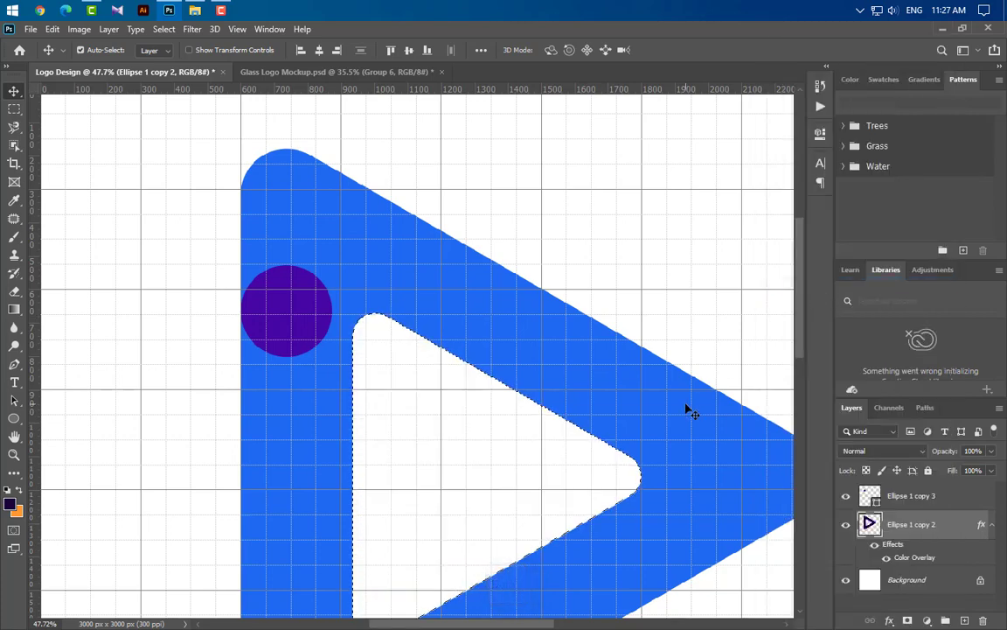
key("ctrl+d")
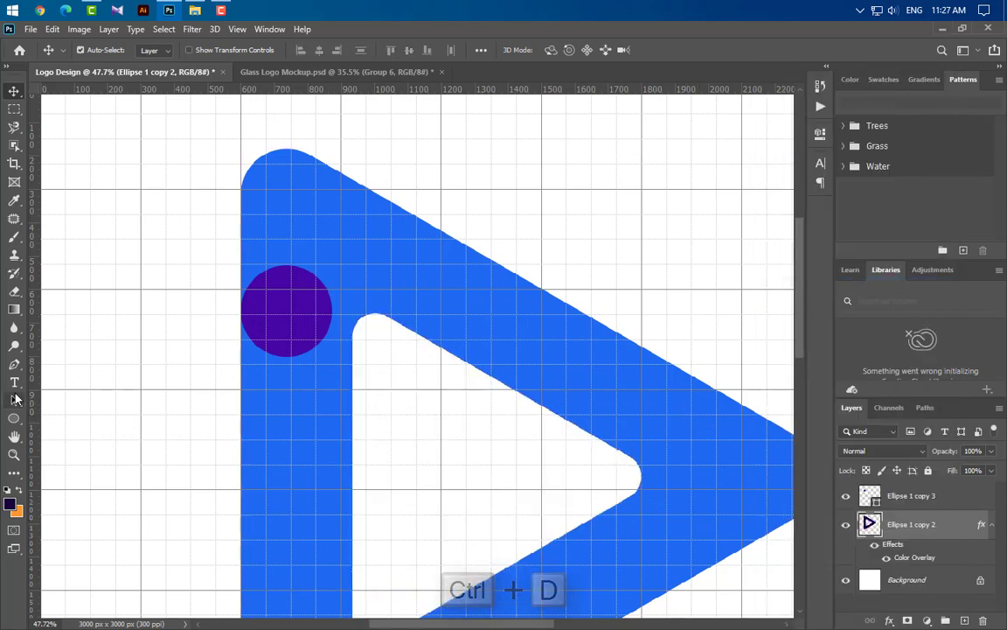
Place the first Pen anchor of a new shape on the outline's inner diagonal edge.
key("p")
scroll(603, 461, "up", 5)
scroll(603, 460, "up", 3)
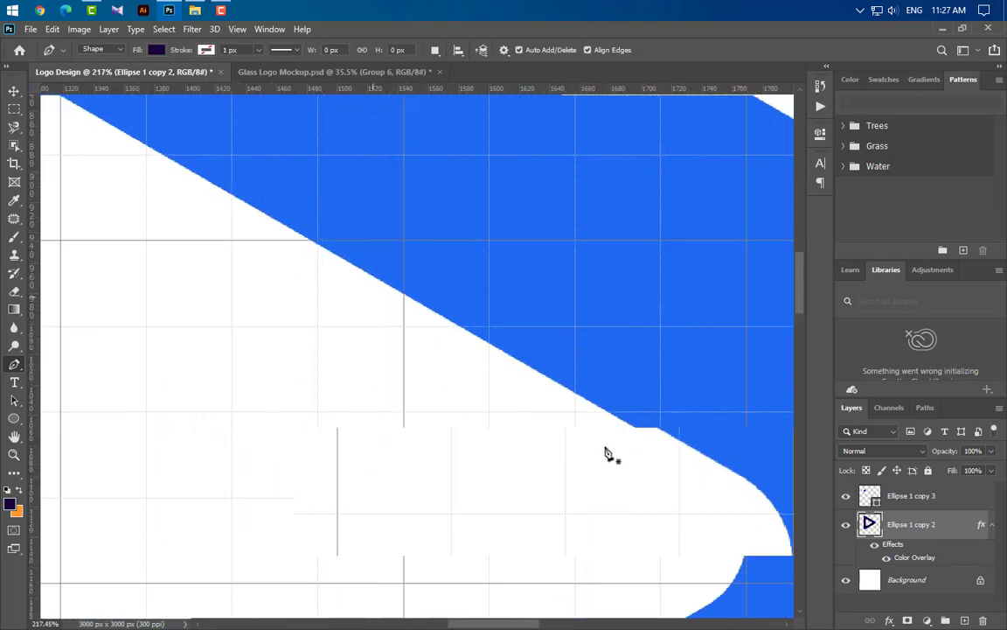
scroll(603, 452, "up", 2)
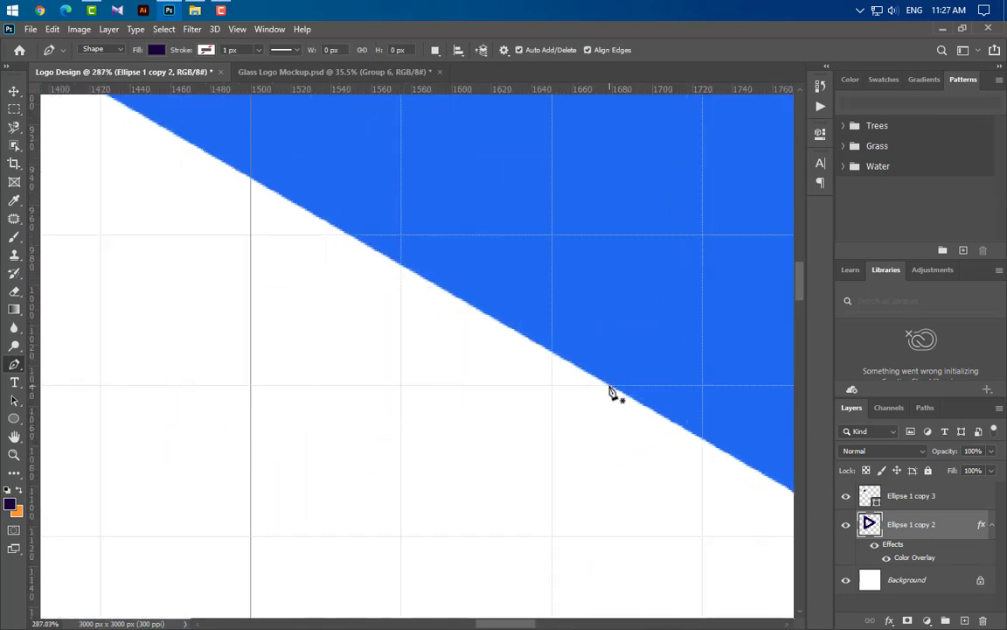
left_click(610, 392)
scroll(617, 437, "down", 3)
scroll(603, 476, "down", 2)
scroll(586, 485, "down", 2)
Anchor the dark navy wedge on the purple circle's top and the outline's left edge.
scroll(592, 490, "down", 1)
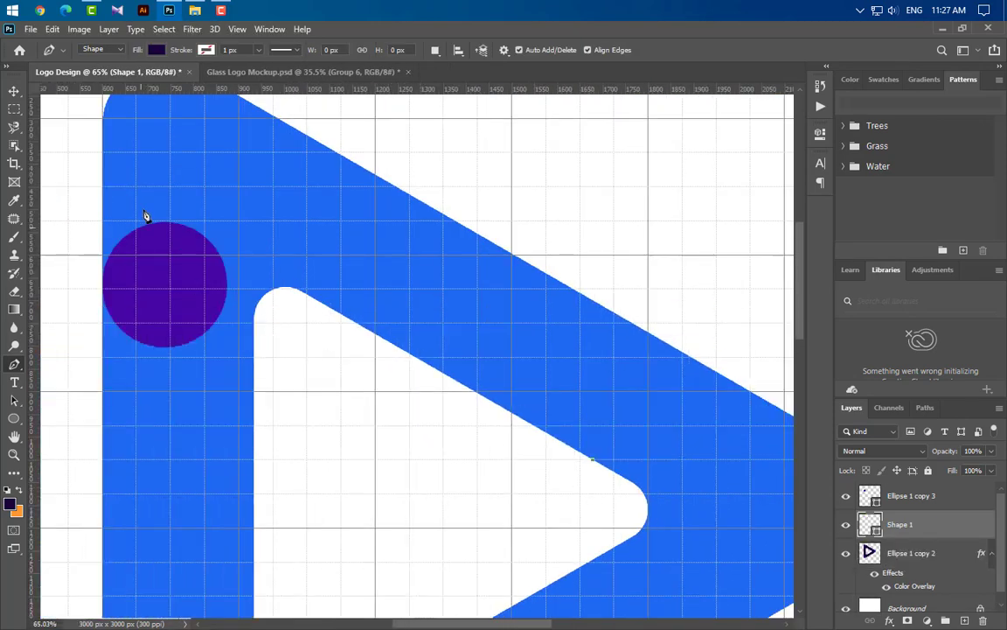
scroll(145, 216, "up", 2)
scroll(152, 194, "up", 2)
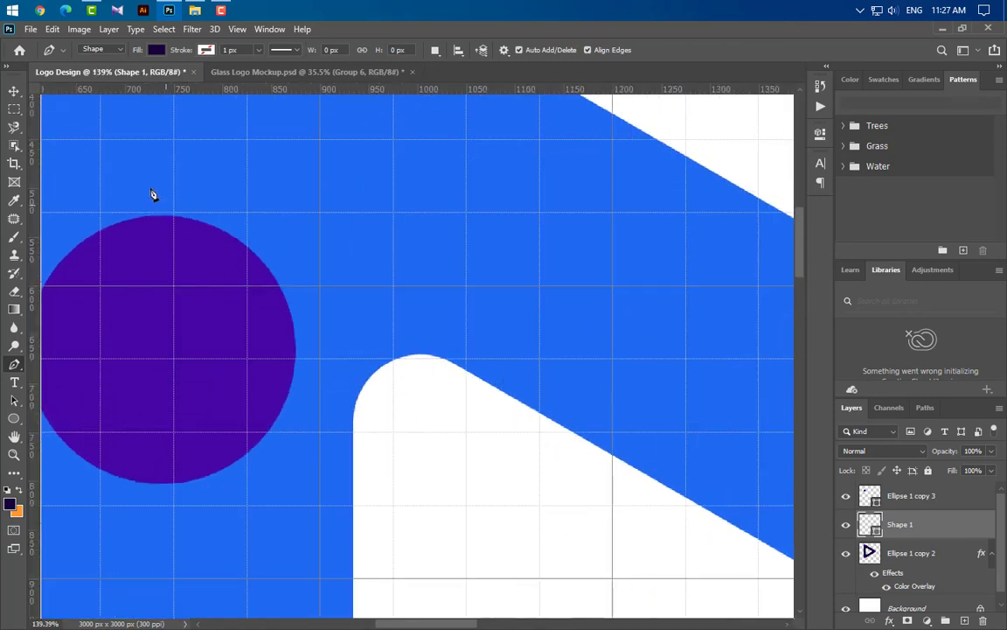
left_click(226, 236)
scroll(574, 339, "down", 1)
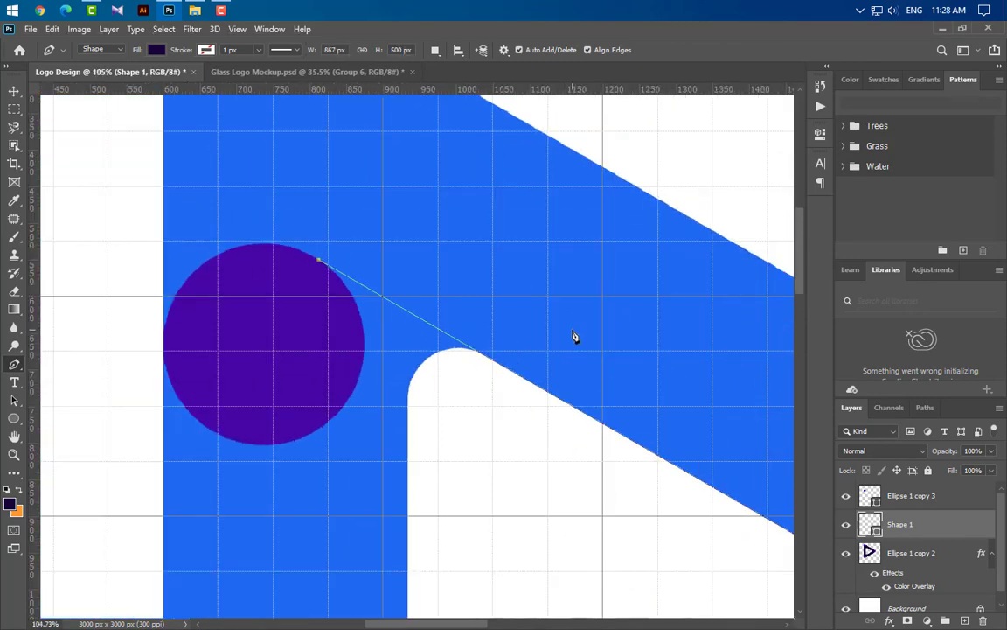
left_click(163, 351)
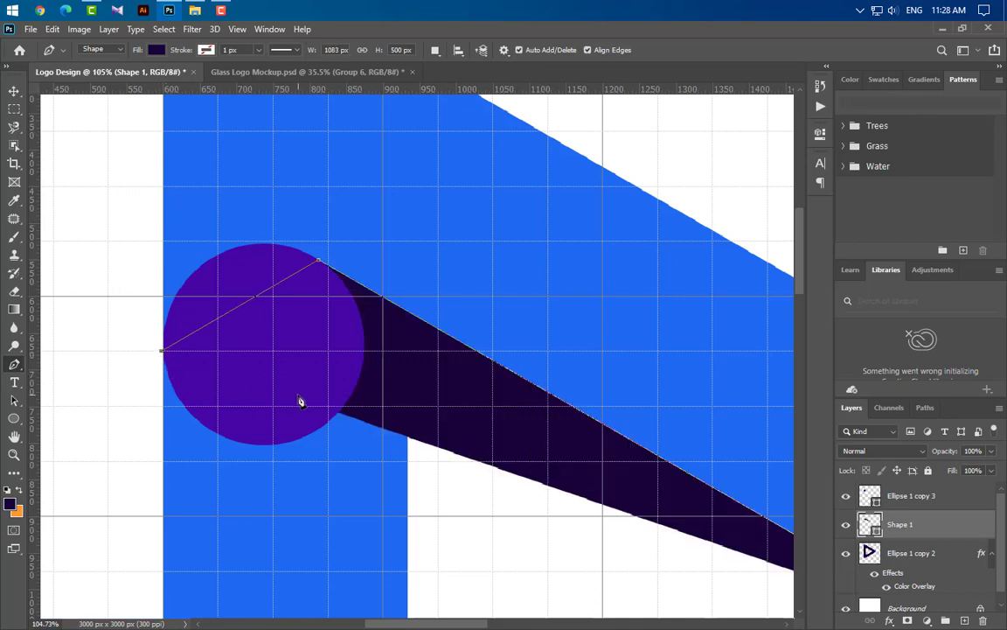
Close the wedge at the lower left, curve its lower edge, and also select the purple circle.
scroll(299, 362, "down", 2)
scroll(297, 365, "down", 2)
scroll(297, 365, "down", 1)
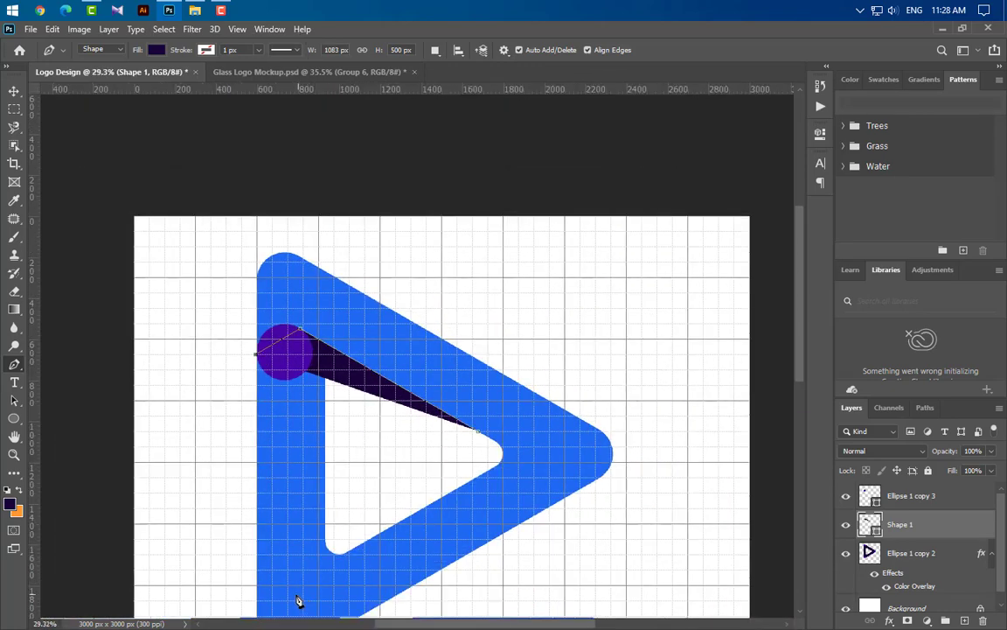
scroll(299, 606, "down", 1)
scroll(308, 489, "up", 1)
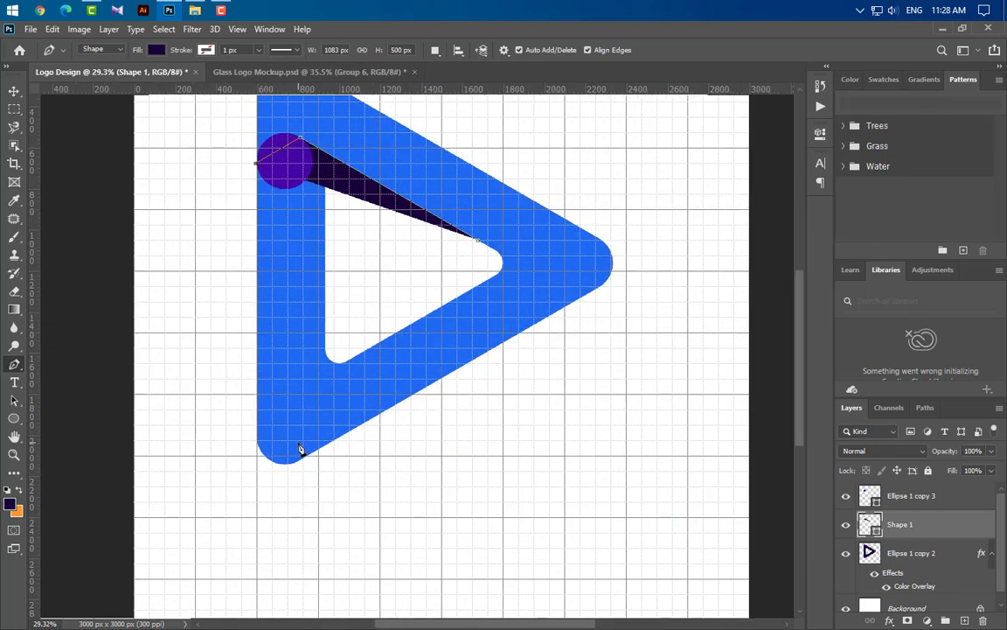
left_click(242, 487)
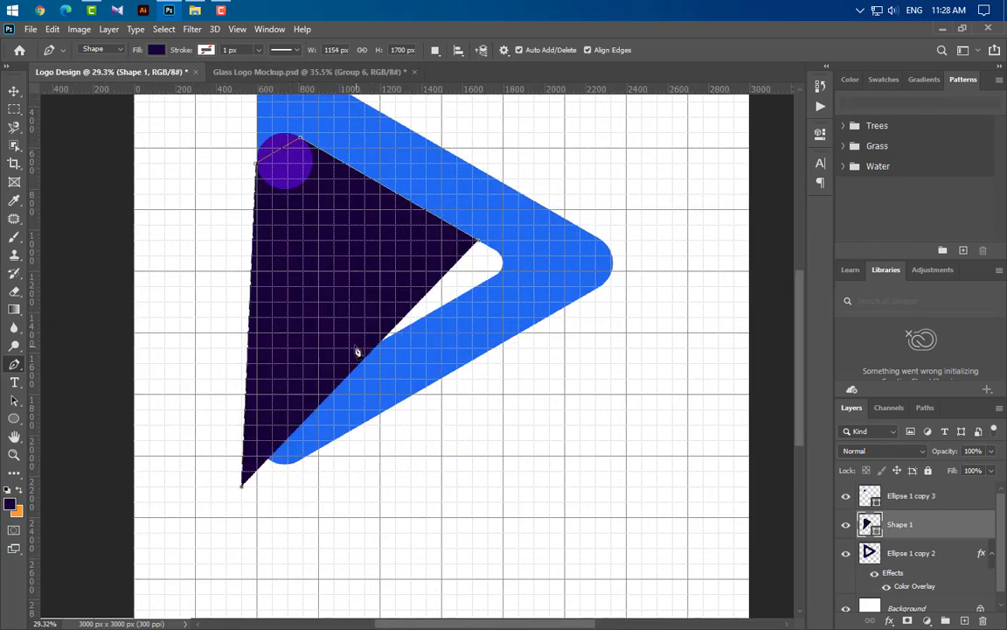
left_click_drag(357, 351, 353, 349)
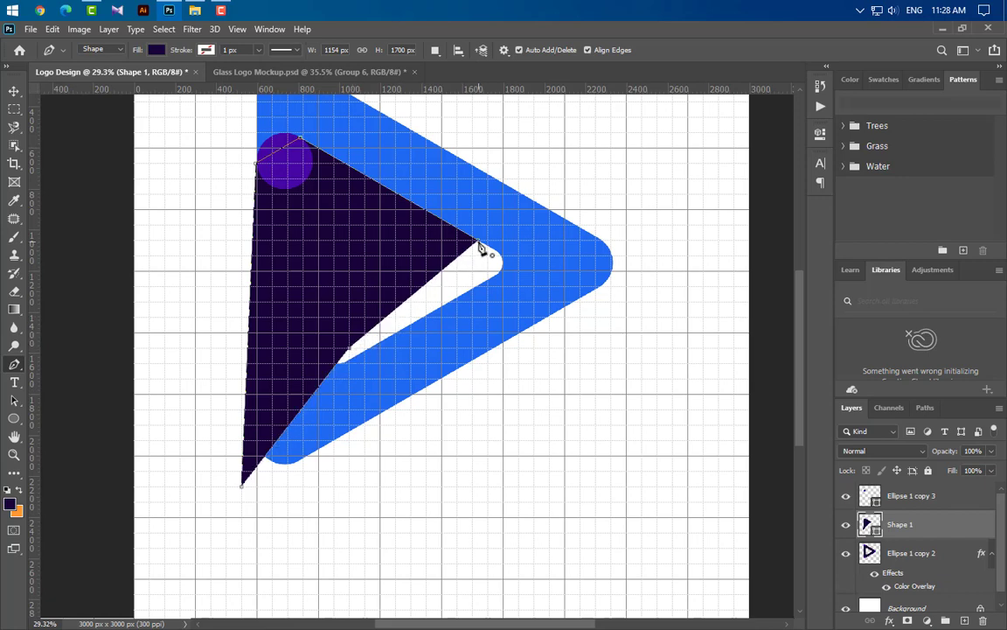
left_click(945, 502, "shift")
Merge the circle and wedge into a smart object clipped to the blue outline, and smart-object the triangle.
right_click(945, 502)
left_click(885, 233)
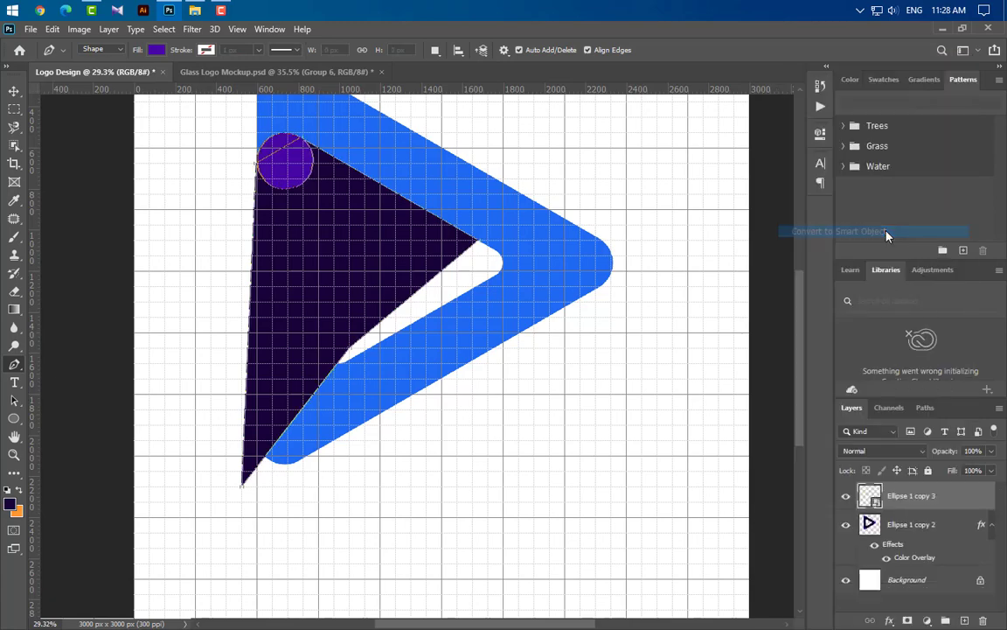
right_click(960, 505)
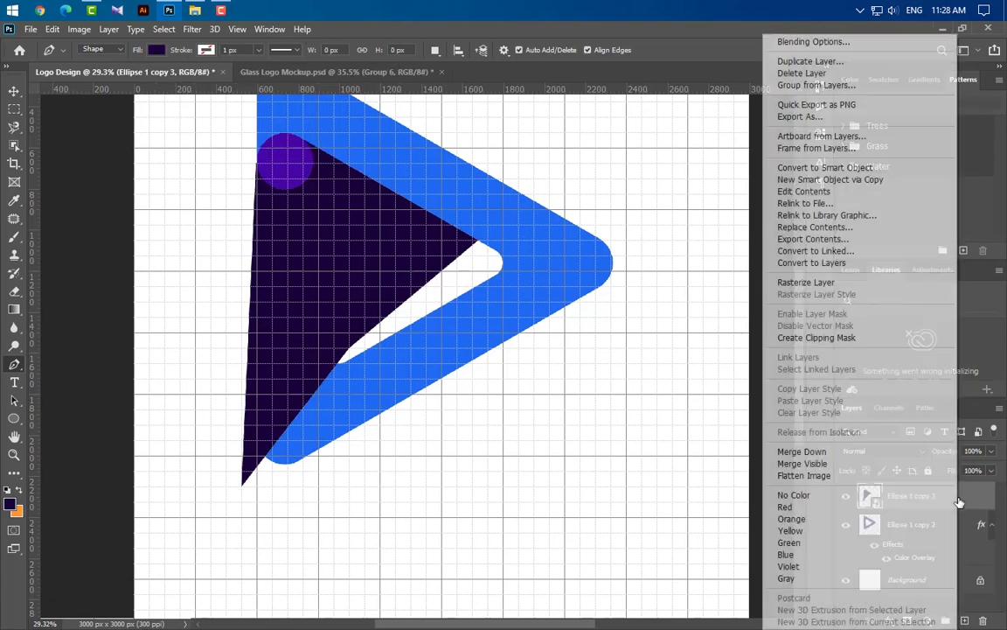
left_click(829, 340)
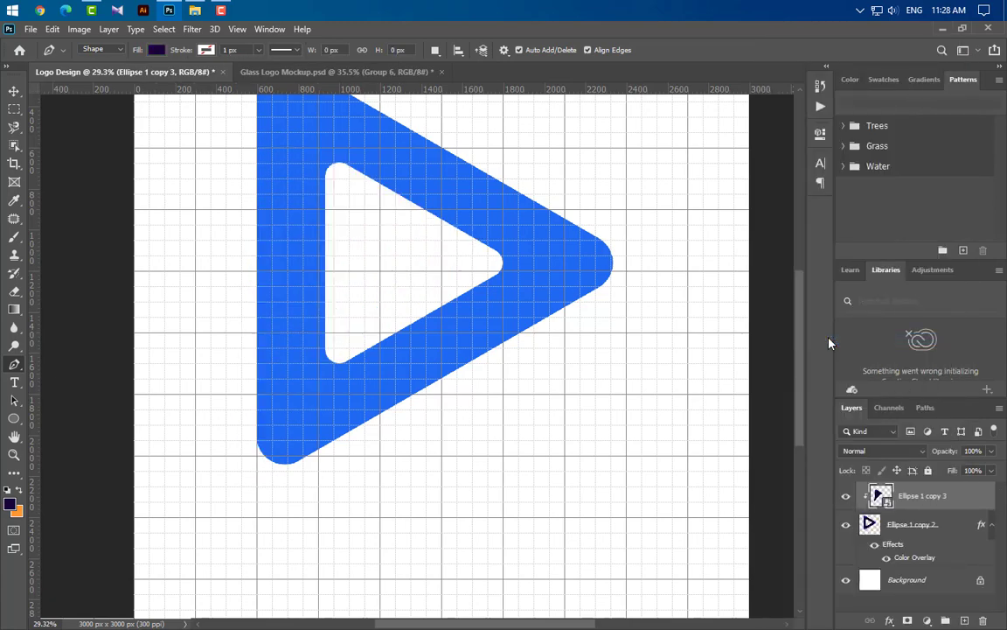
right_click(962, 525)
left_click(882, 232)
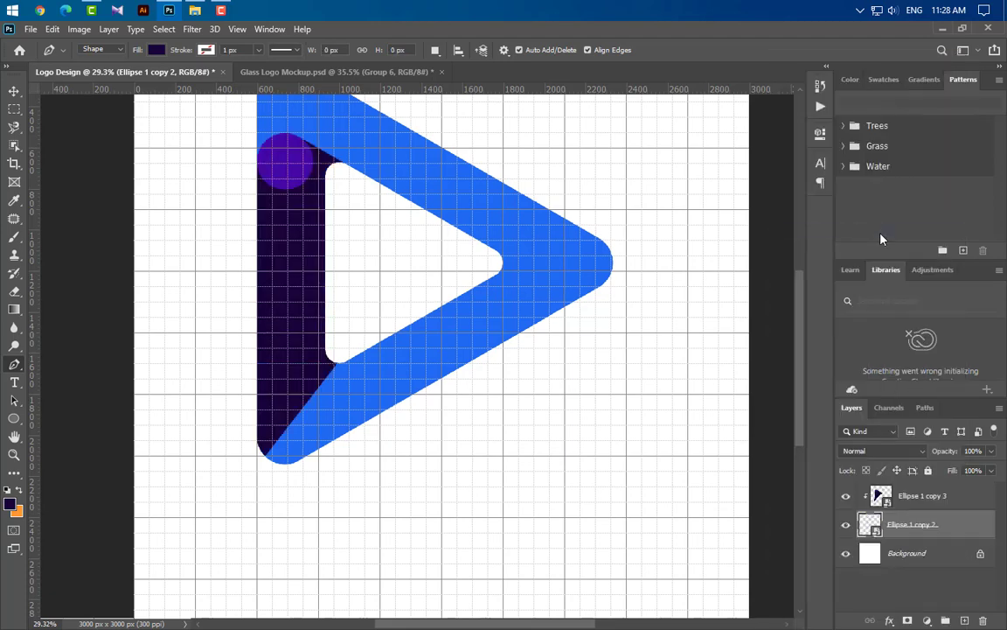
Recolour Ellipse 1 copy 3 light blue with a Color Overlay layer style.
double_click(981, 504)
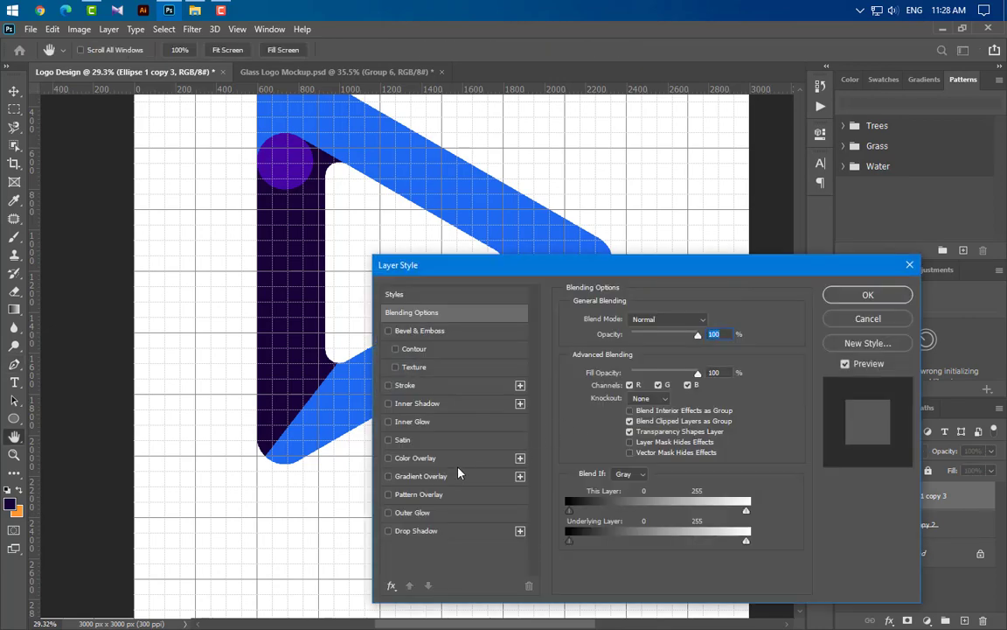
left_click(457, 460)
left_click(865, 295)
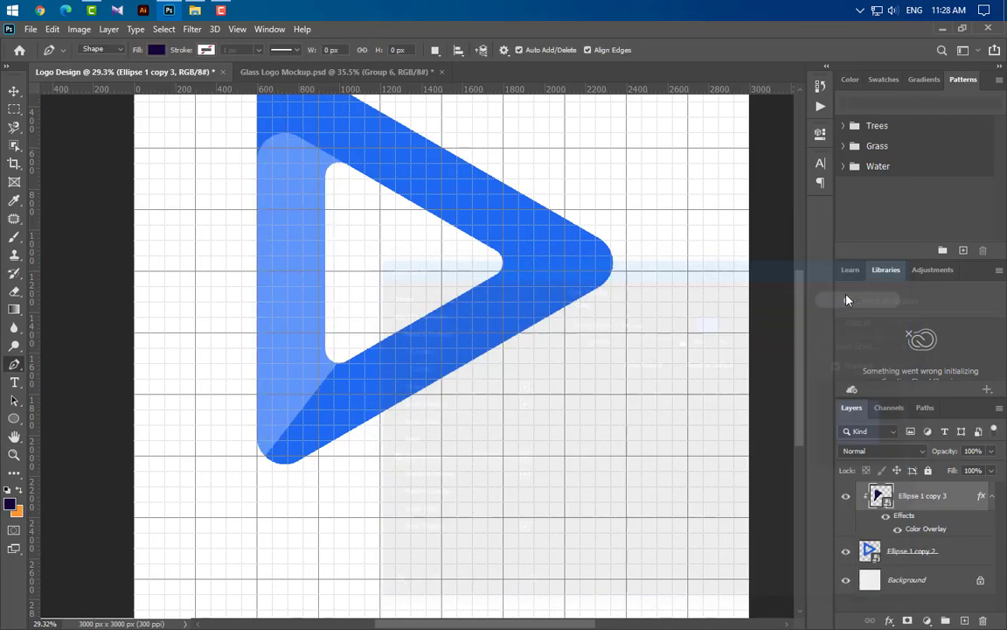
left_click(14, 90)
scroll(303, 421, "up", 3)
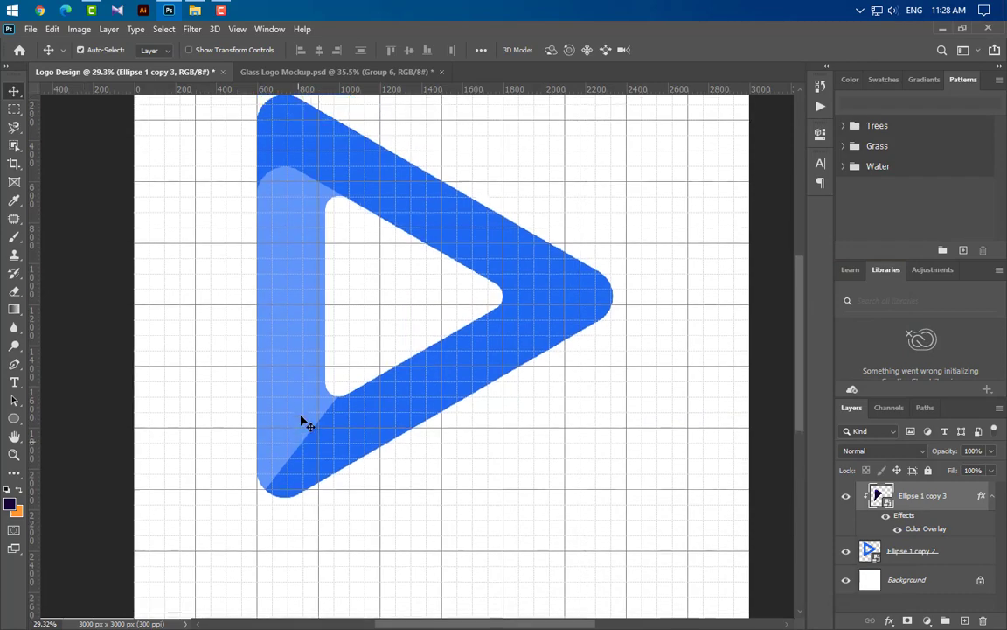
Start the navy bolt shape with points on the triangle and below its bottom-left corner.
left_click(14, 364)
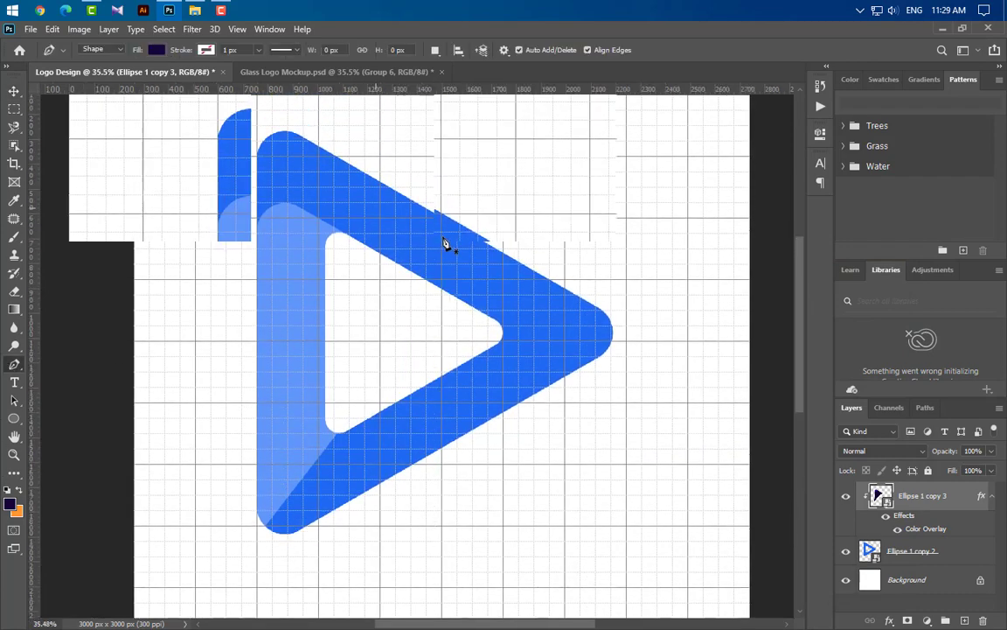
scroll(445, 243, "up", 3)
scroll(456, 234, "up", 3)
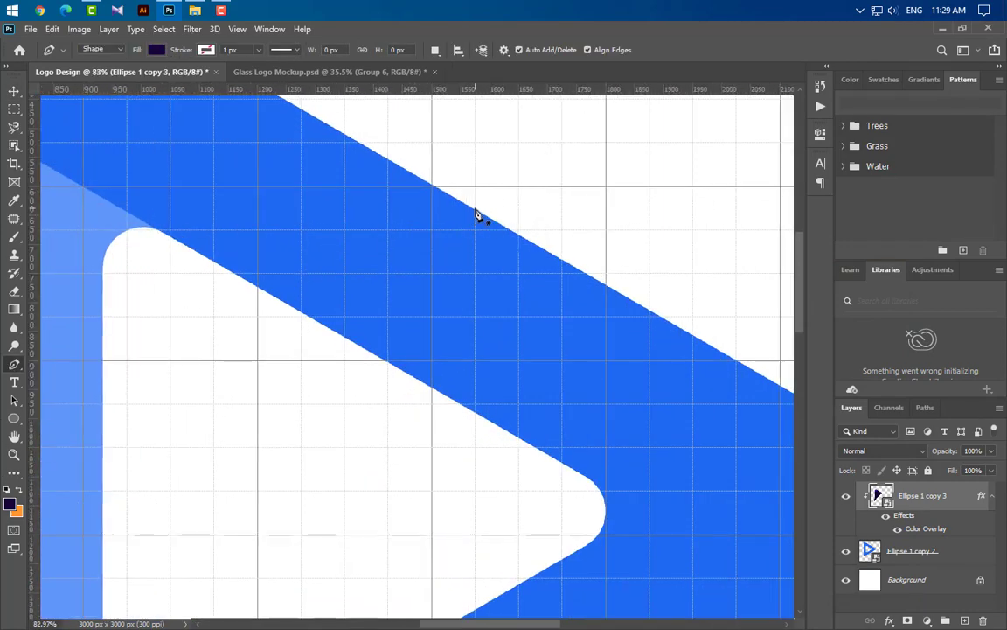
left_click(475, 211)
scroll(564, 302, "down", 2)
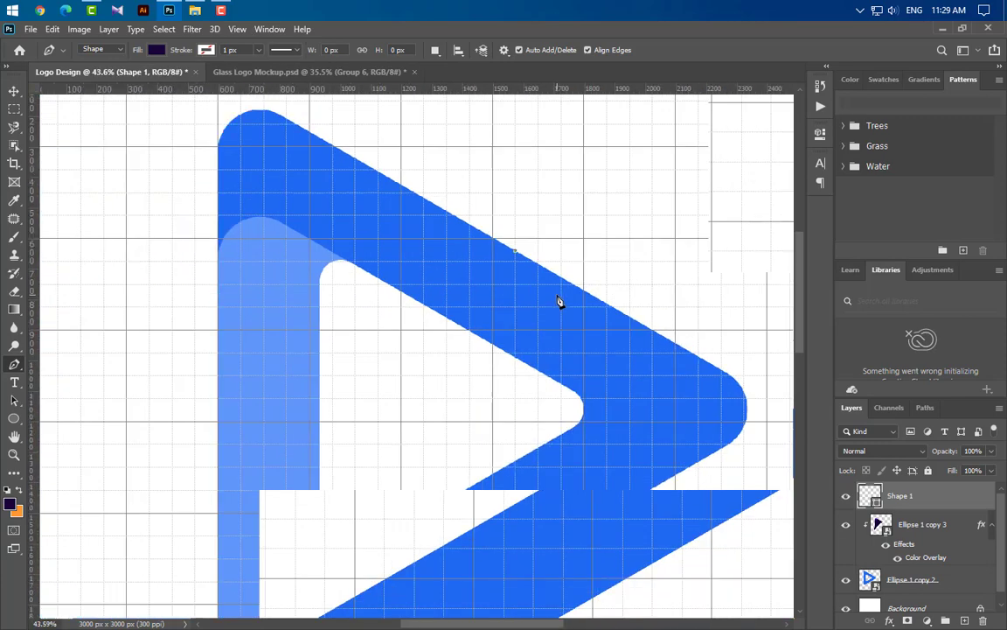
scroll(525, 384, "down", 1)
scroll(438, 484, "down", 1)
scroll(322, 456, "up", 1)
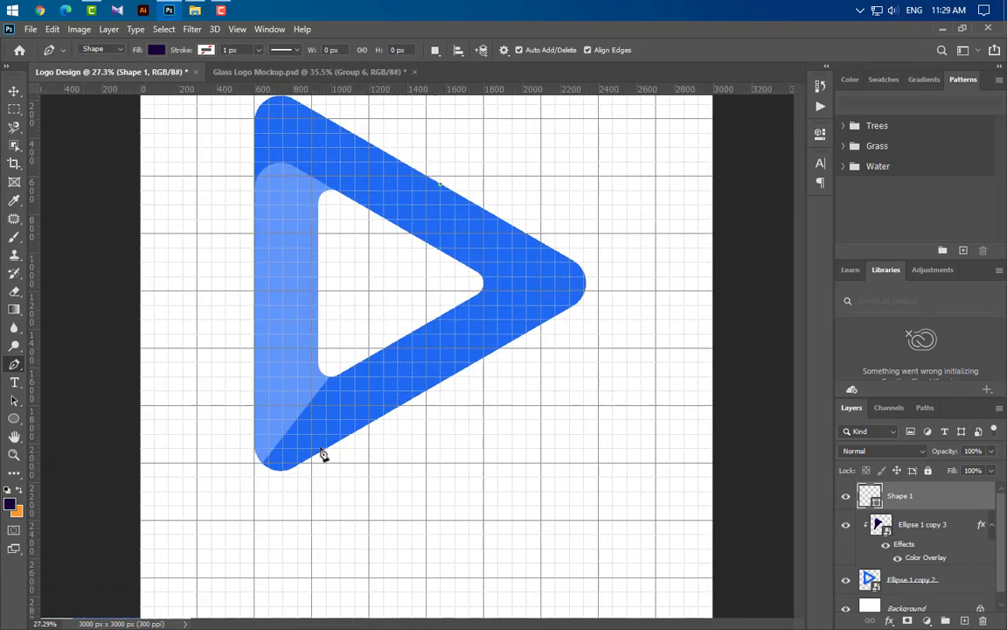
scroll(321, 458, "up", 2)
scroll(321, 459, "up", 1)
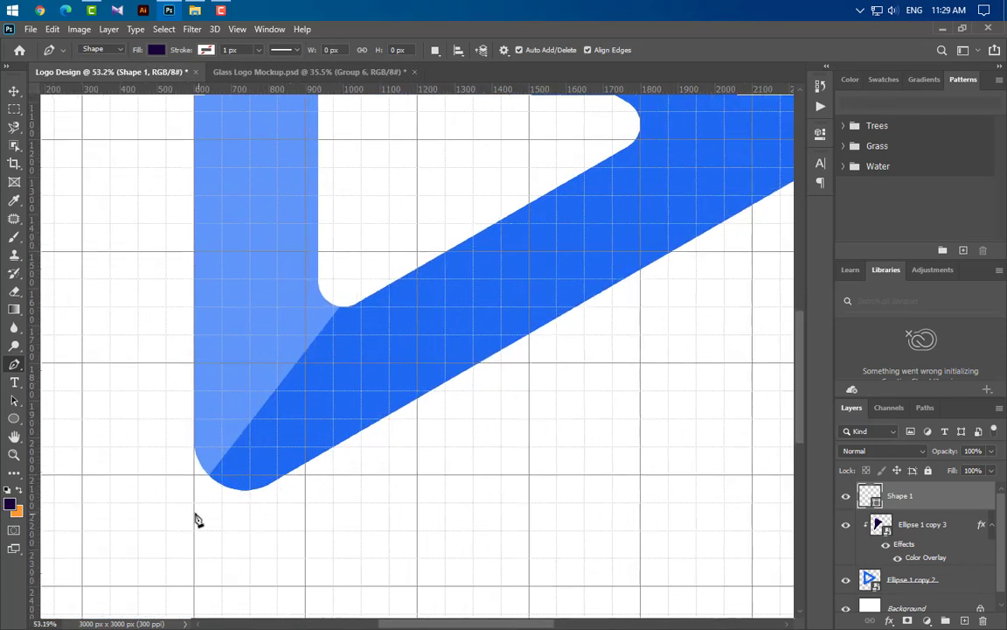
left_click(194, 516)
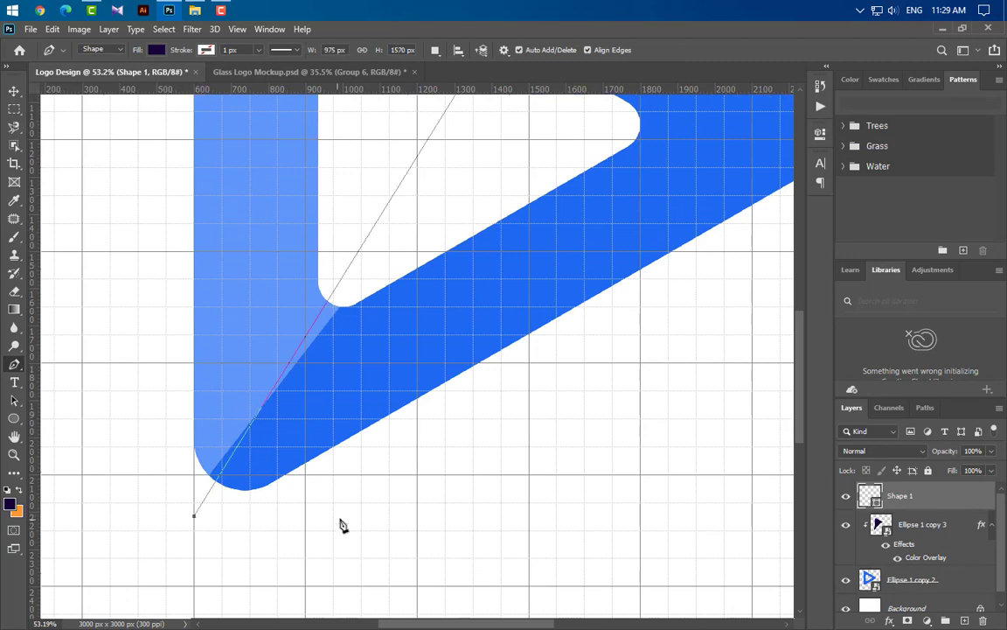
left_click(547, 327)
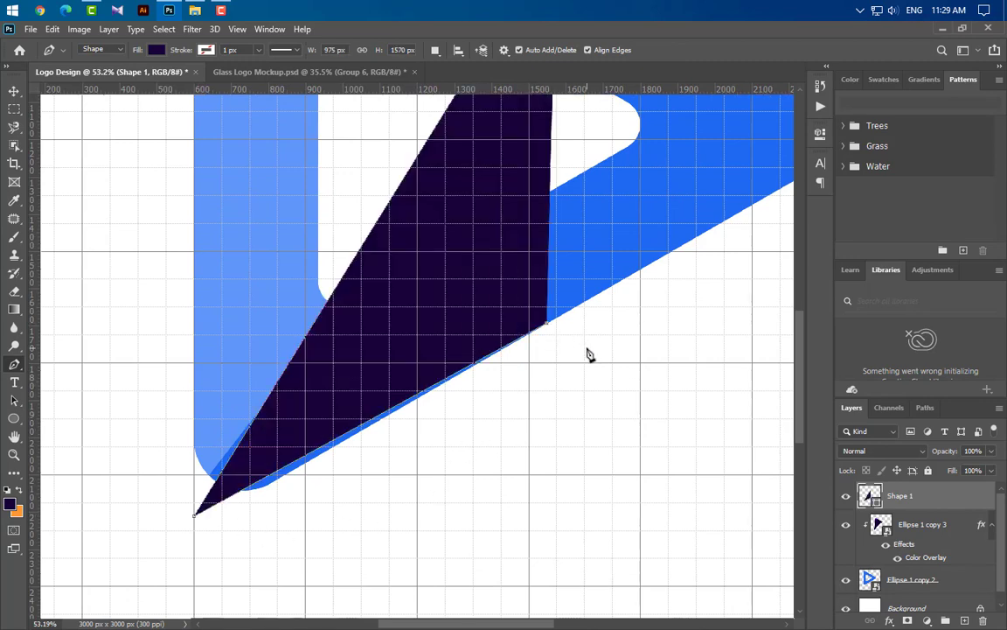
key("ctrl+z")
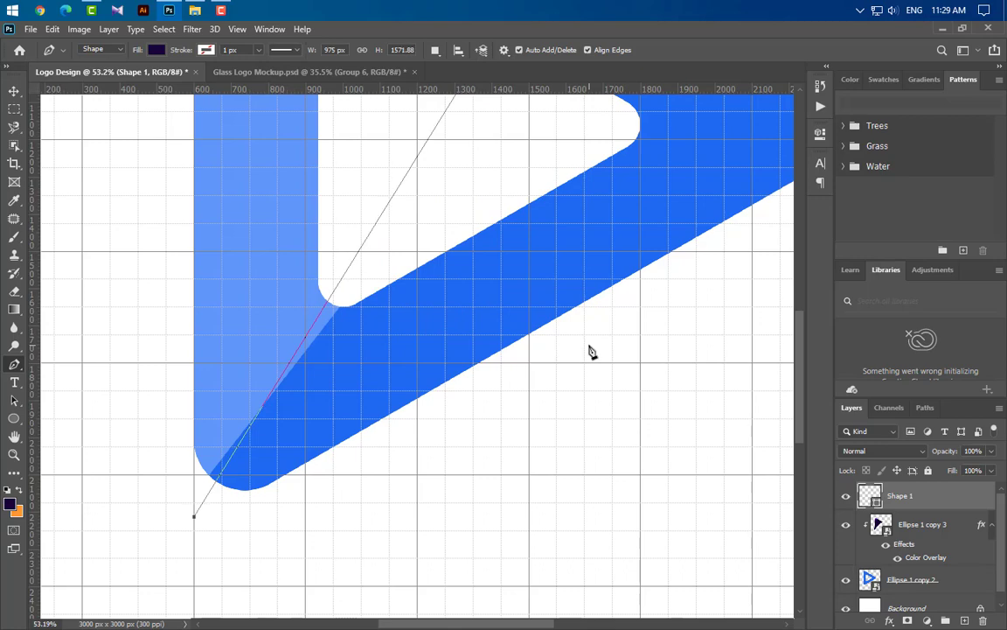
key("shift+Down")
key("shift+Down")
key("shift+Down")
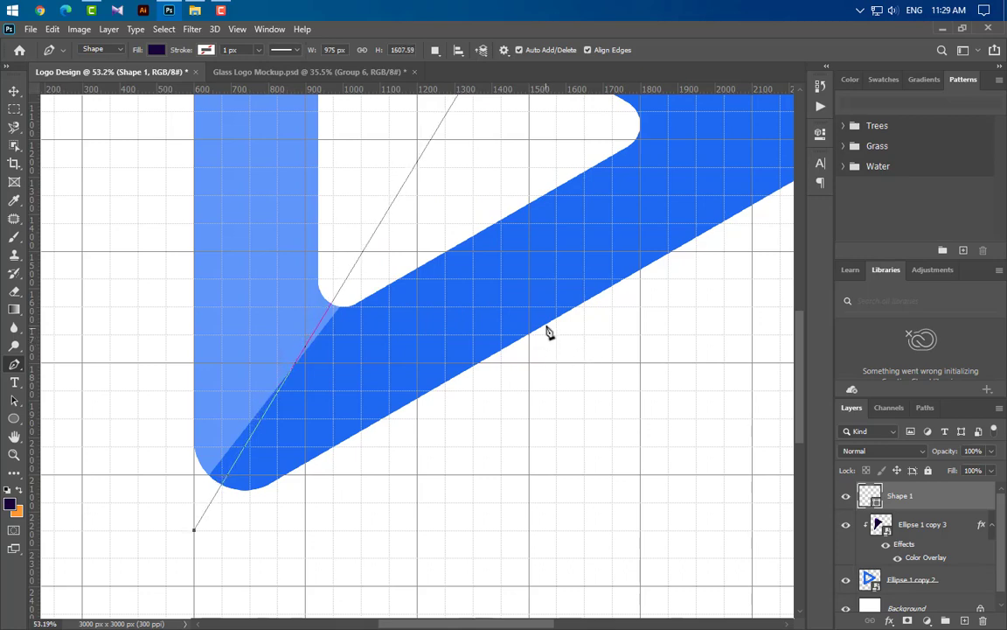
left_click(548, 327)
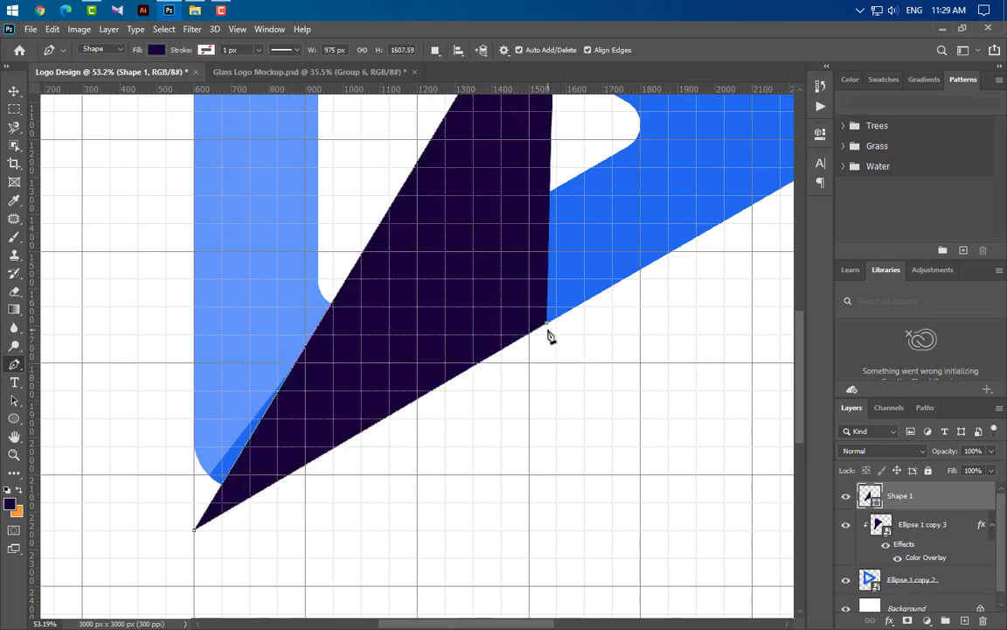
key("ctrl+z")
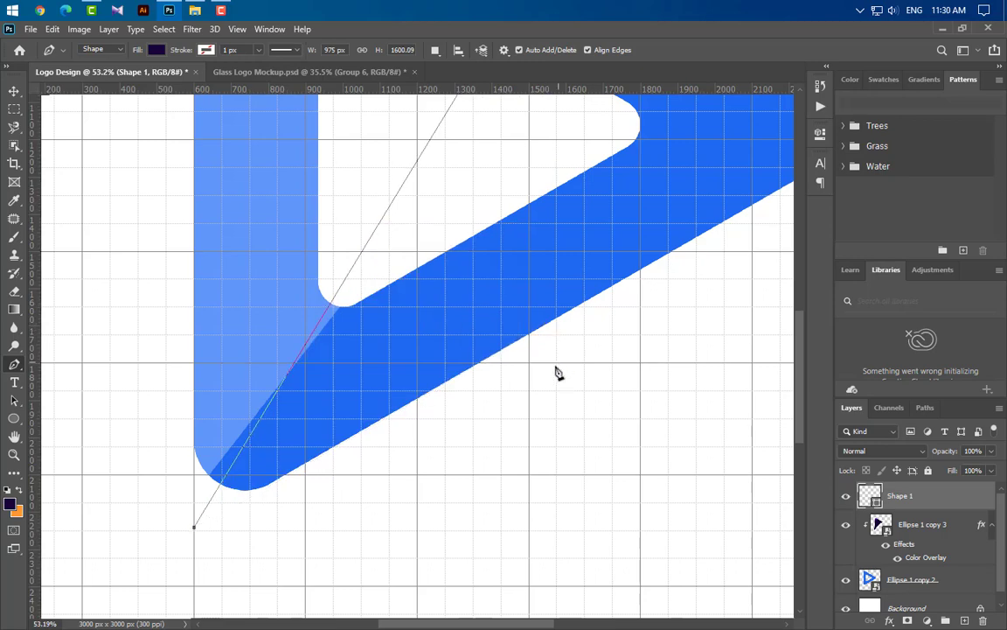
Extend the bolt with points on the lower edge, the canvas bottom and the triangle's inner edge.
left_click(323, 453)
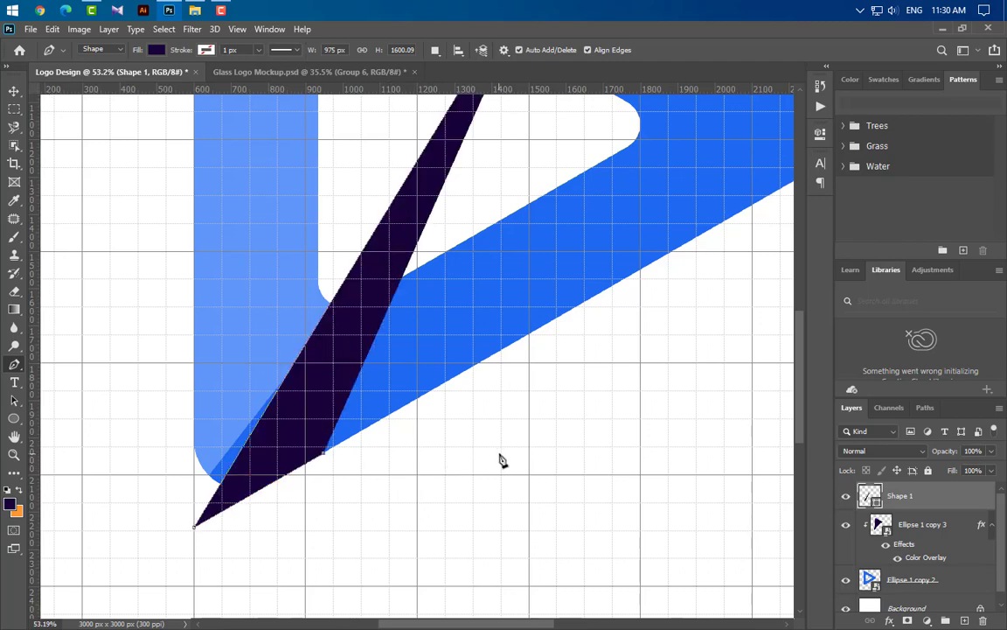
scroll(507, 413, "down", 3)
scroll(501, 411, "down", 3)
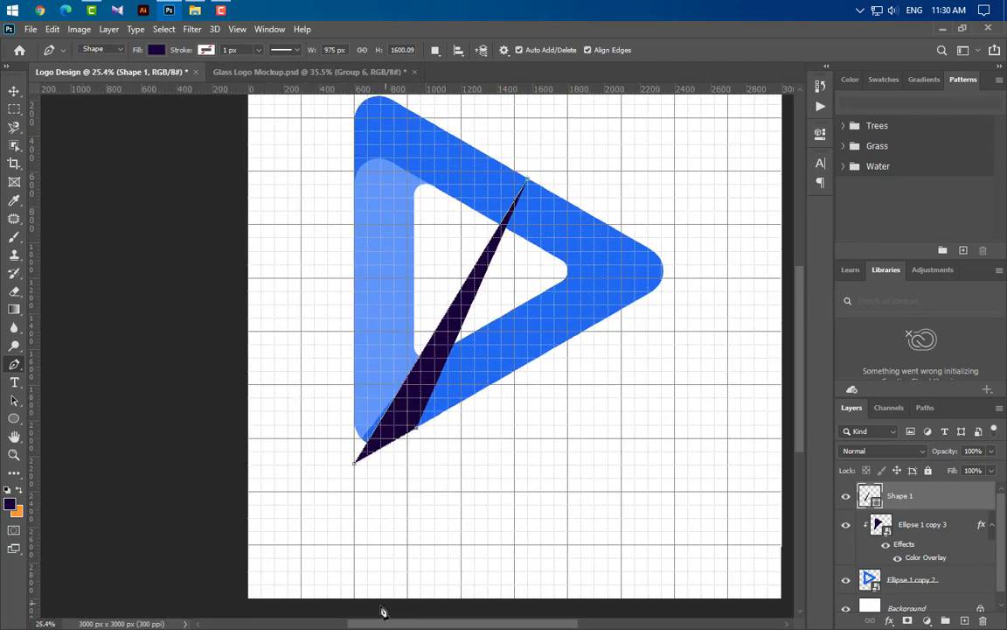
scroll(368, 606, "up", 3)
scroll(361, 599, "up", 2)
scroll(394, 583, "down", 1)
scroll(385, 573, "down", 1)
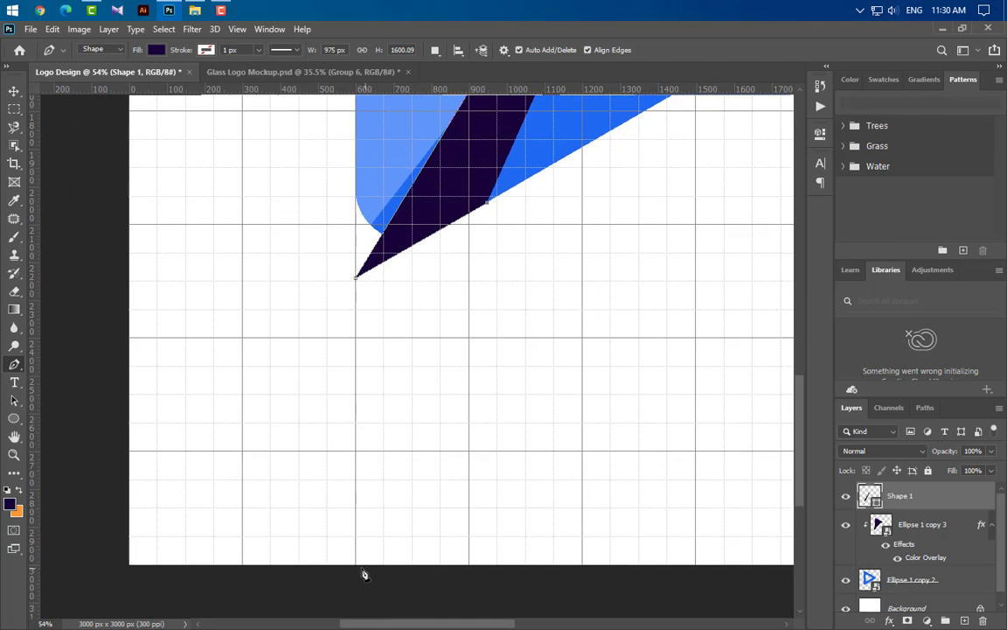
left_click(357, 566)
scroll(364, 540, "down", 1)
scroll(365, 541, "down", 2)
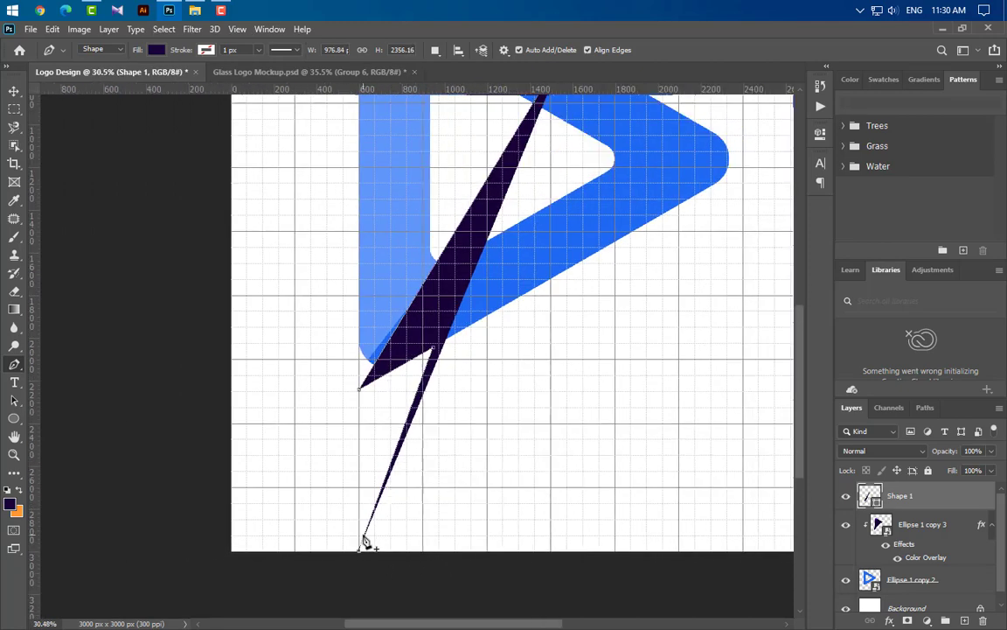
scroll(366, 542, "down", 1)
scroll(472, 252, "up", 2)
scroll(476, 259, "up", 2)
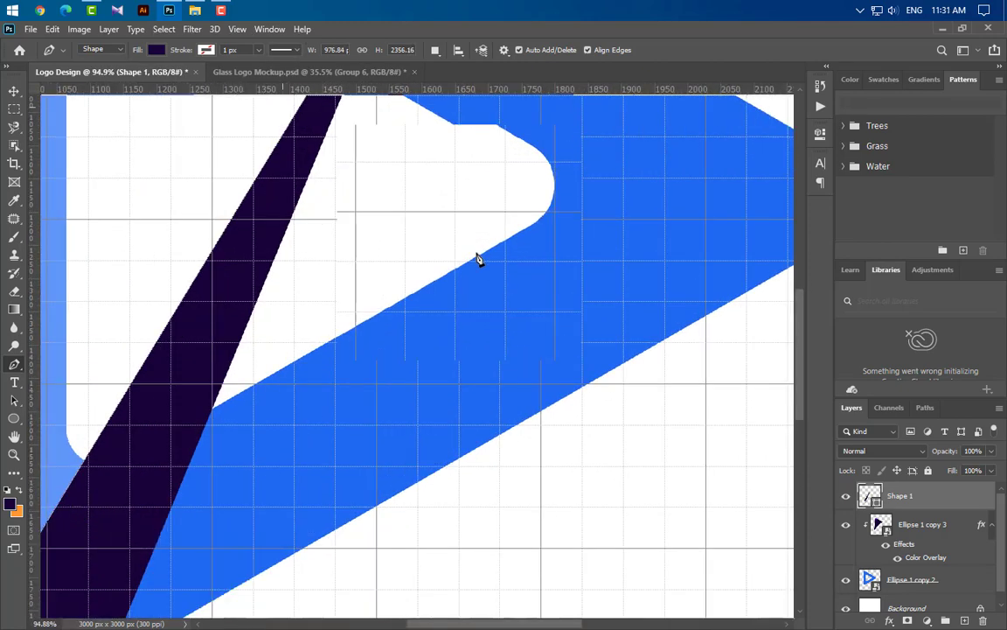
scroll(475, 278, "up", 1)
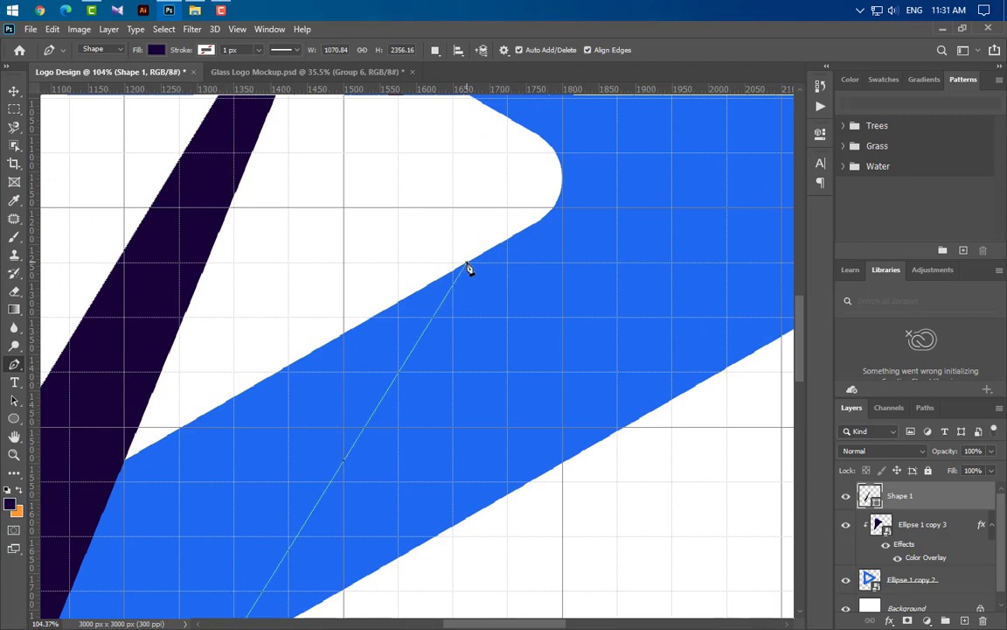
left_click(468, 265)
scroll(655, 416, "down", 1)
scroll(674, 428, "down", 1)
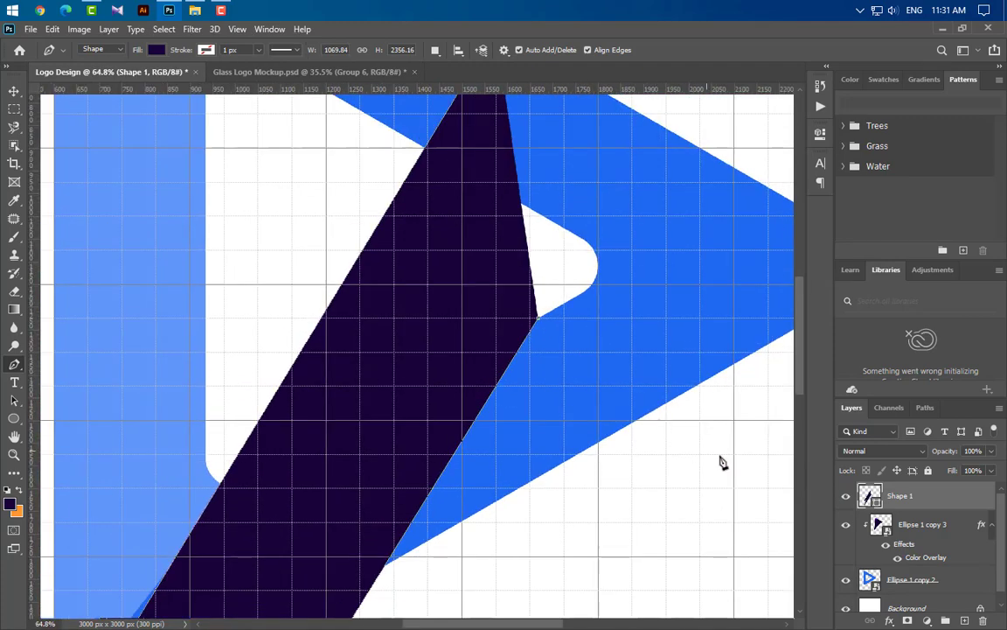
Fade the Shape 1 bolt to 23% opacity and add an anchor to refine its zigzag.
left_click(991, 451)
left_click_drag(942, 471, 942, 470)
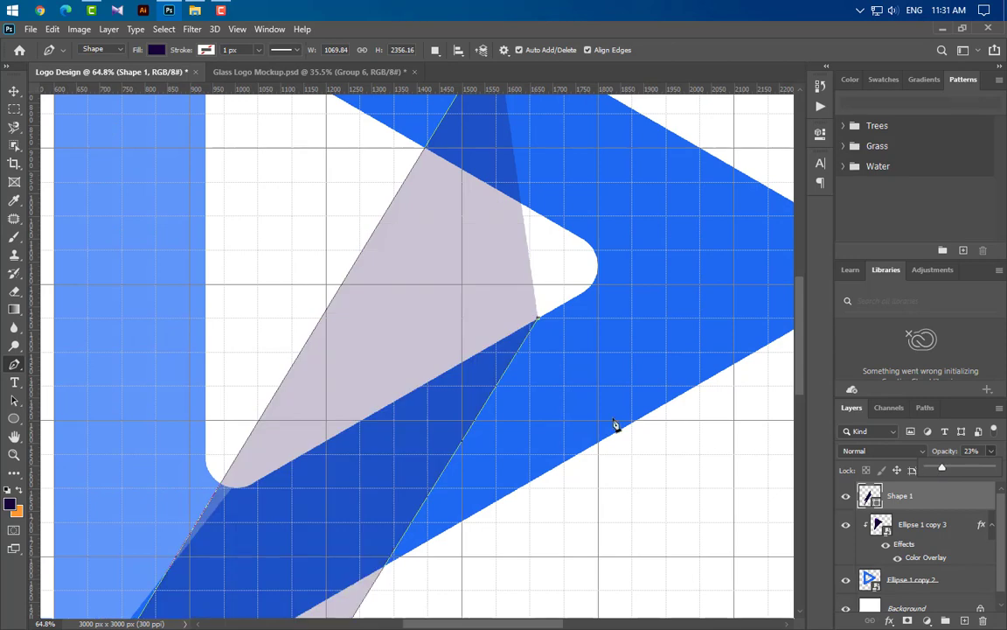
left_click(360, 423)
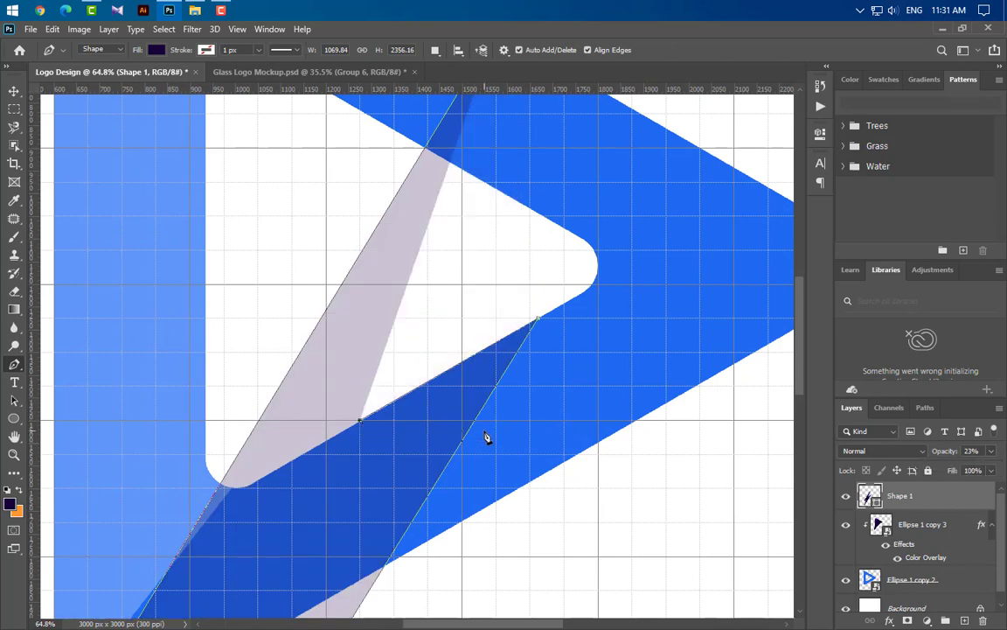
scroll(469, 424, "down", 3)
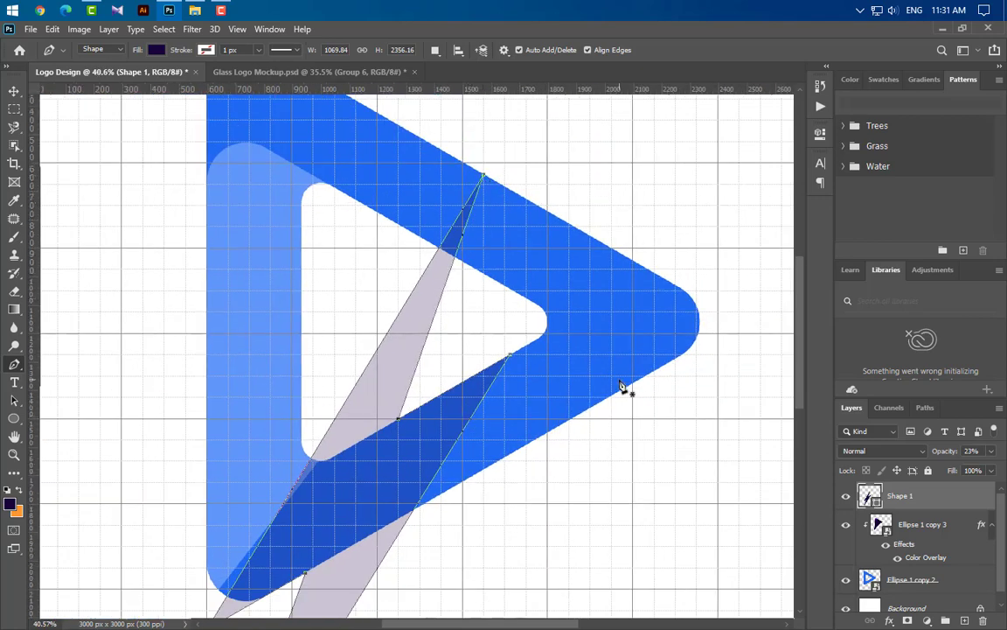
scroll(540, 393, "down", 1)
scroll(540, 394, "down", 1)
scroll(540, 393, "down", 1)
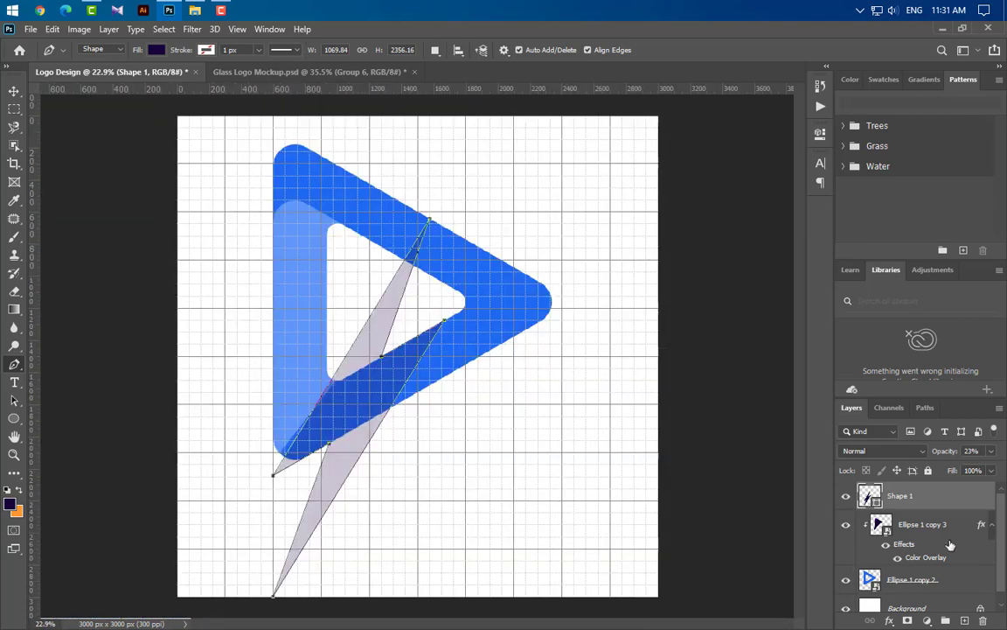
Restore the Shape 1 bolt to 100% opacity and duplicate it as Shape 1 copy.
left_click(990, 451)
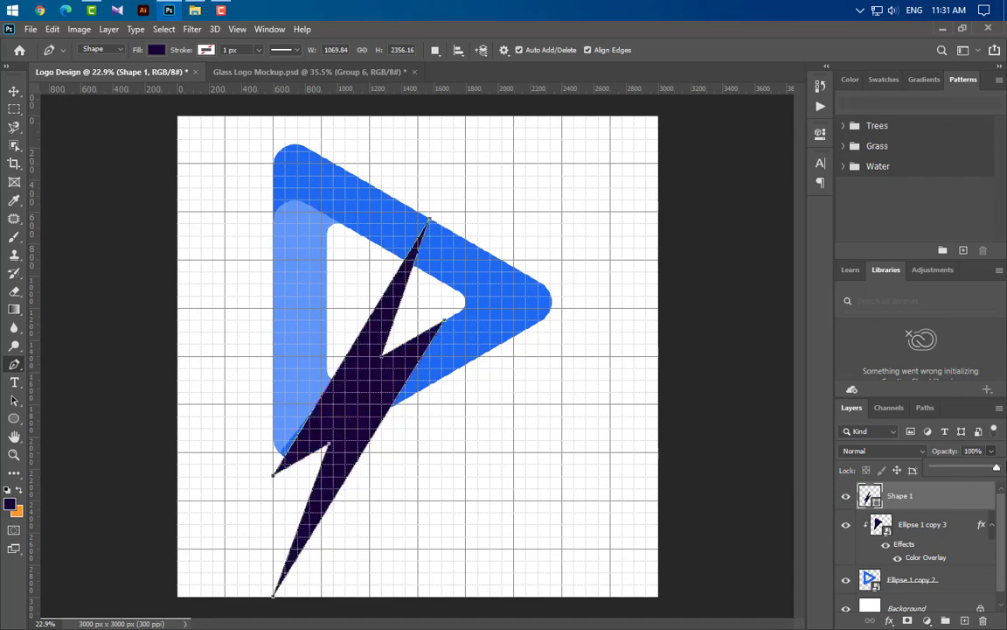
left_click(14, 92)
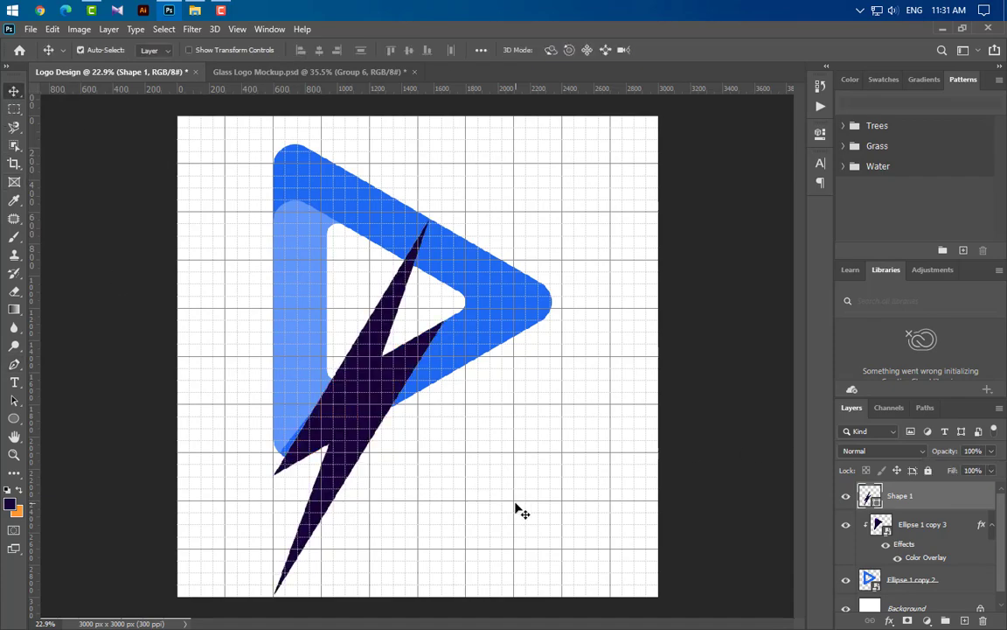
scroll(364, 380, "up", 5)
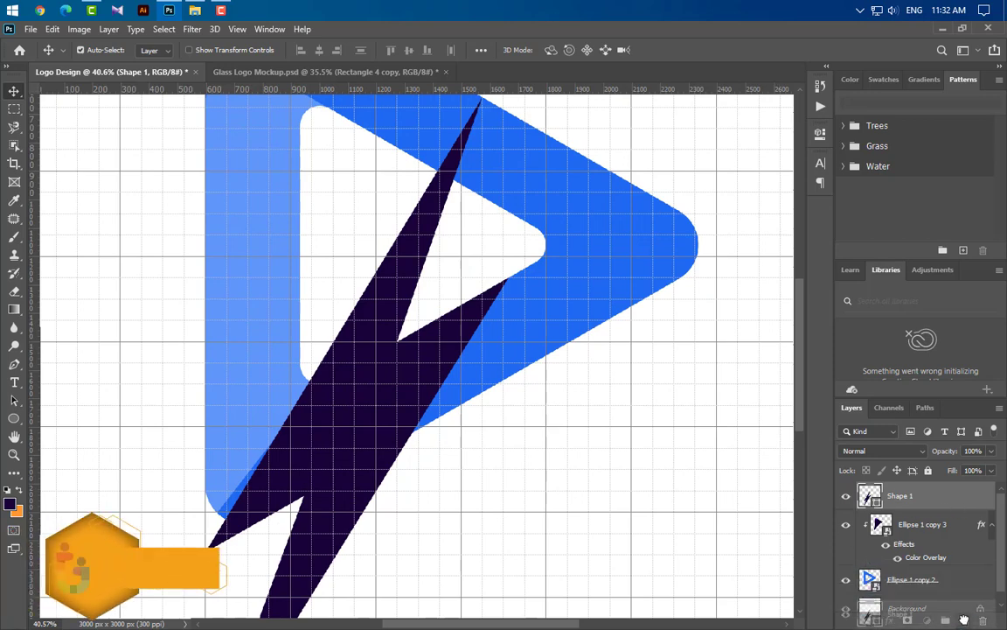
key("ctrl+j")
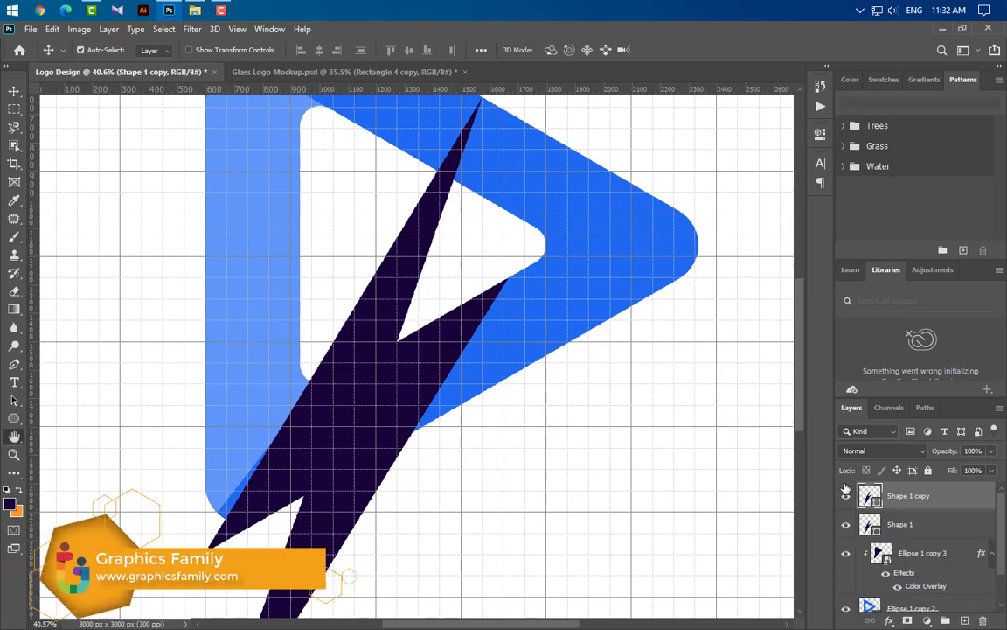
Give Shape 1 copy a 60 px black Outside stroke and convert it to a smart object.
double_click(977, 497)
left_click(405, 385)
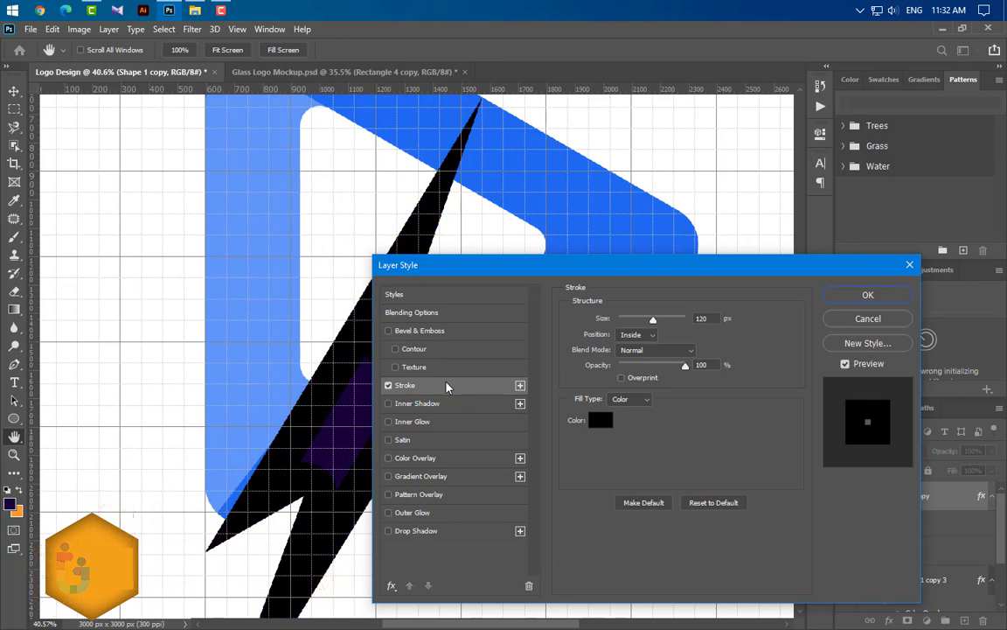
left_click(635, 335)
left_click(636, 341)
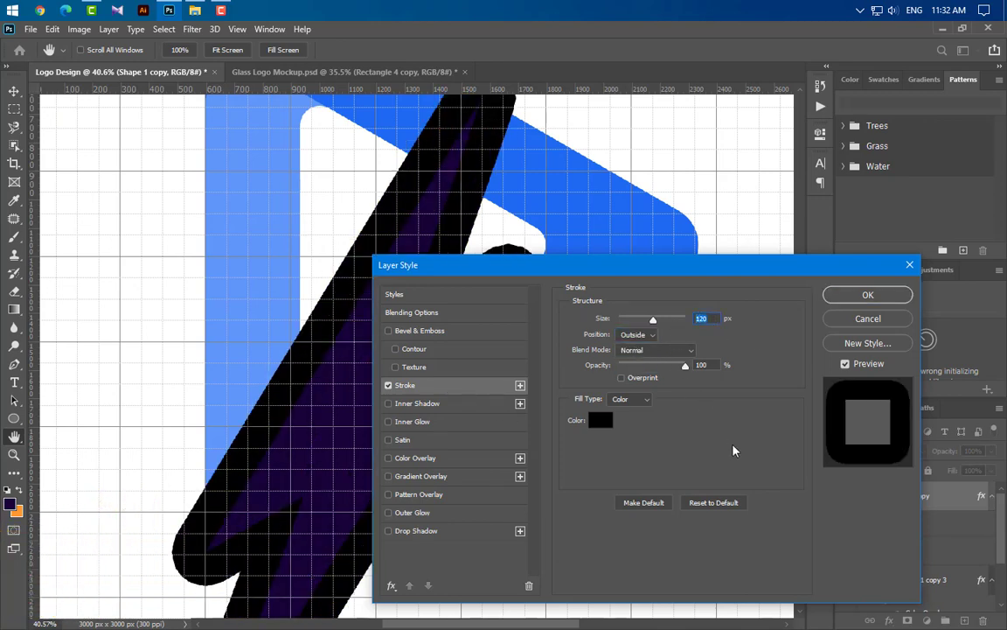
type("60")
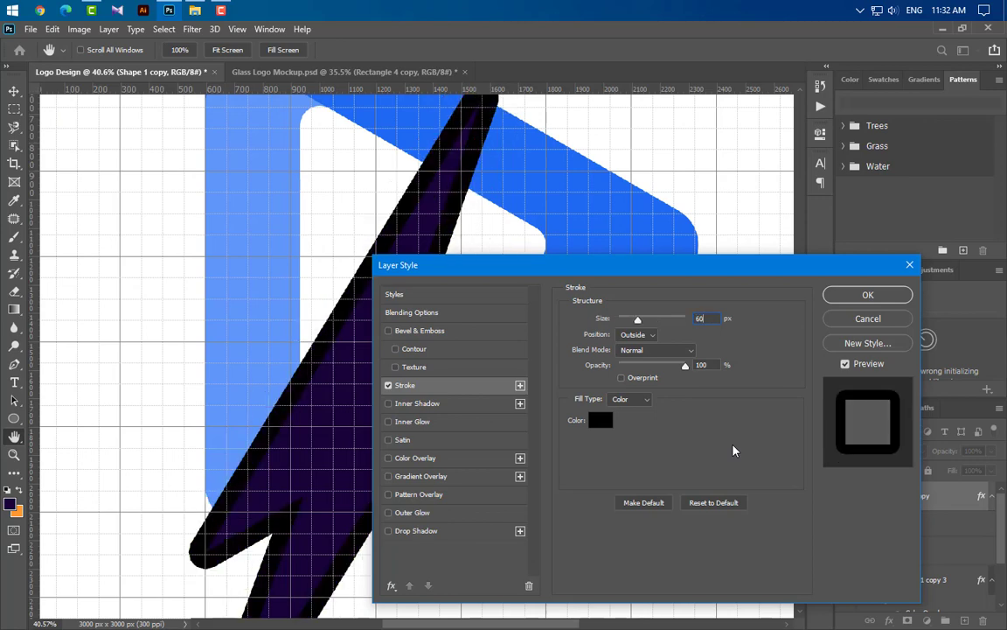
left_click(875, 297)
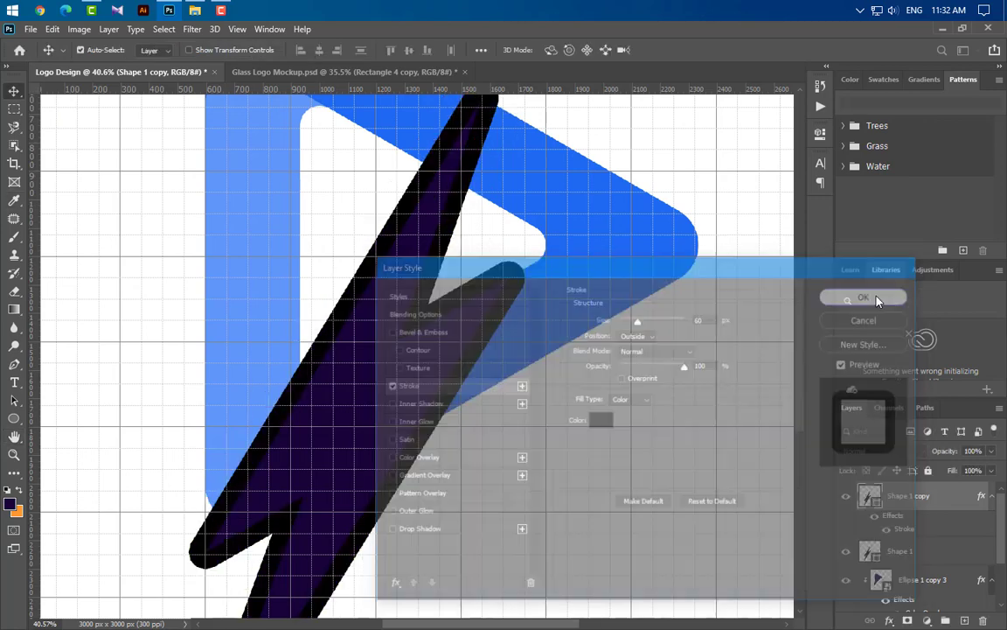
right_click(959, 503)
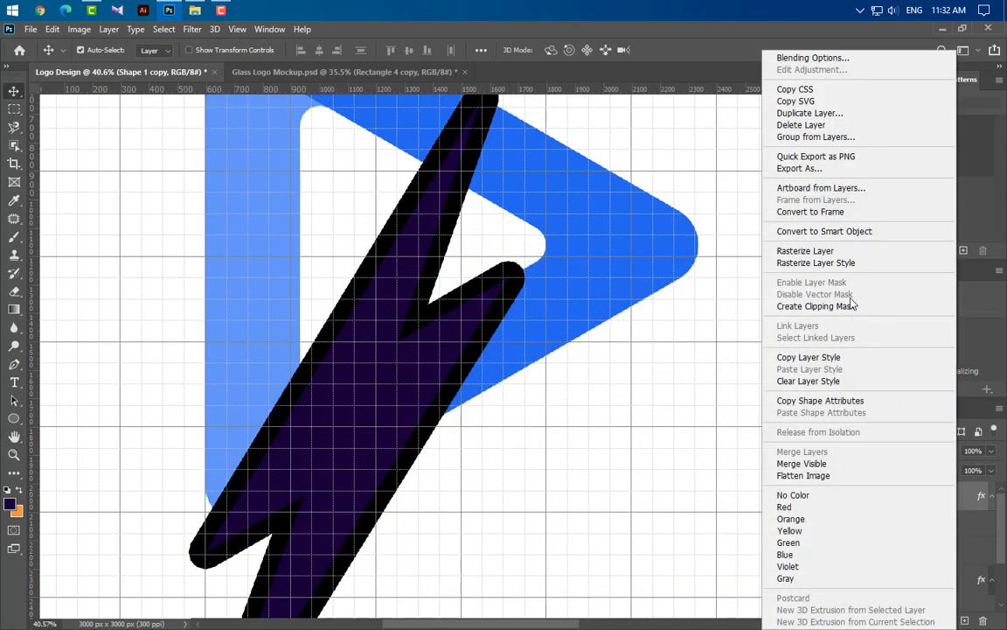
left_click(769, 208)
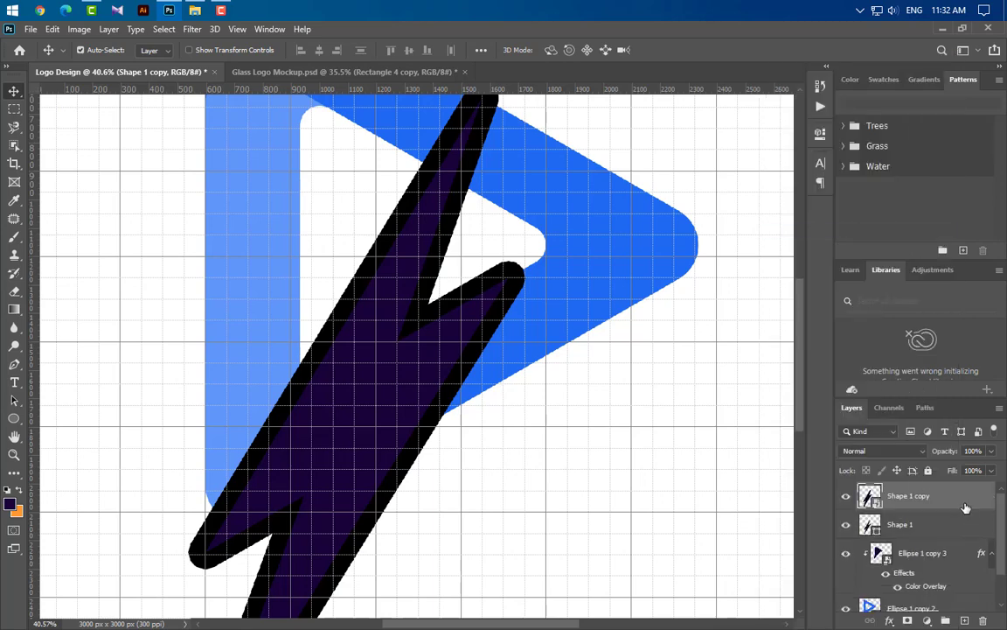
Duplicate the outlined bolt as Shape 1 copy 2, shifted right to leave a thin blue gap.
key("ctrl+j")
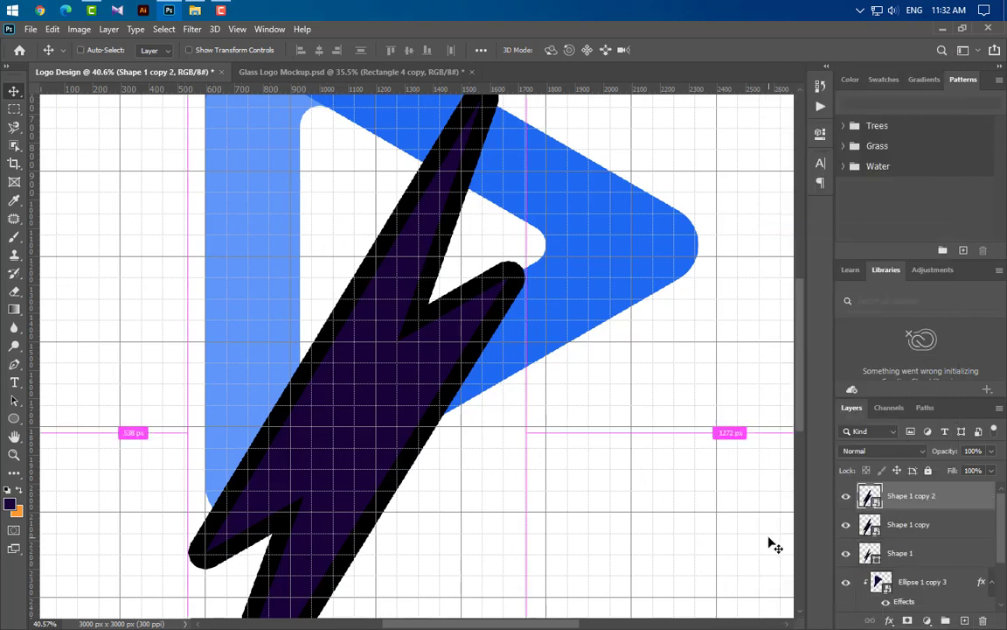
key("ctrl+t")
mouse_move(372, 460)
left_mouse_down()
mouse_move(577, 453)
mouse_move(548, 440)
left_mouse_up()
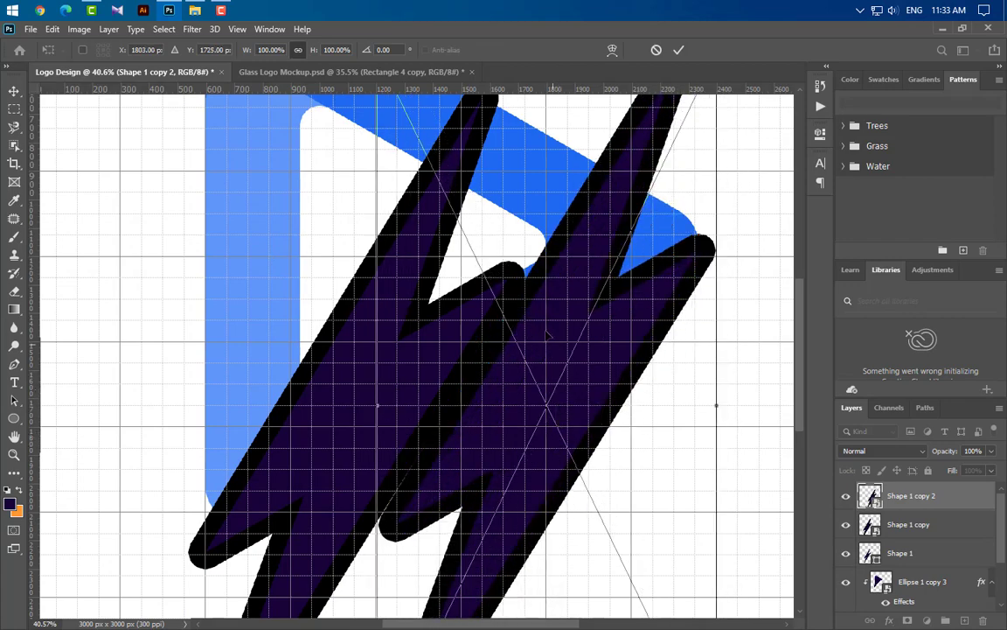
scroll(547, 334, "up", 2)
scroll(550, 277, "up", 2)
scroll(549, 298, "up", 1)
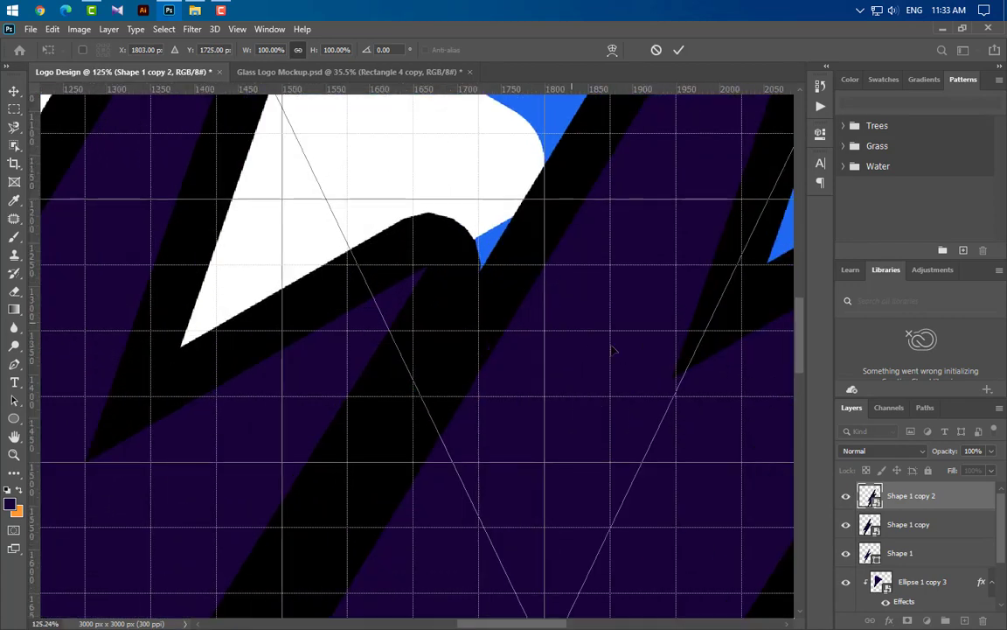
key("Right")
key("Right")
key("Right")
key("Right")
key("Right")
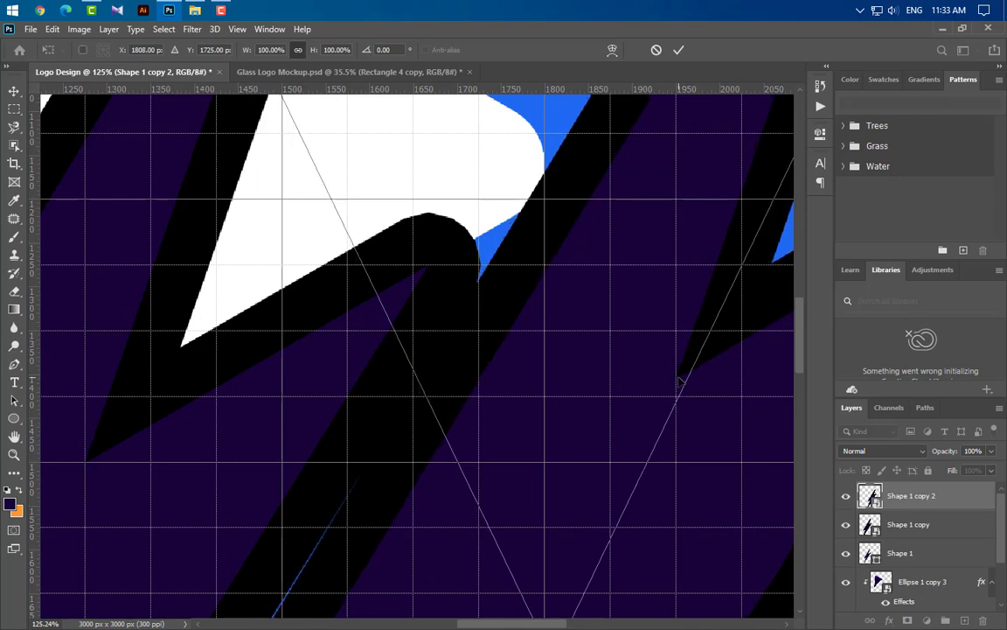
key("Right")
key("Right")
key("Right")
key("Right")
key("Right")
key("Right")
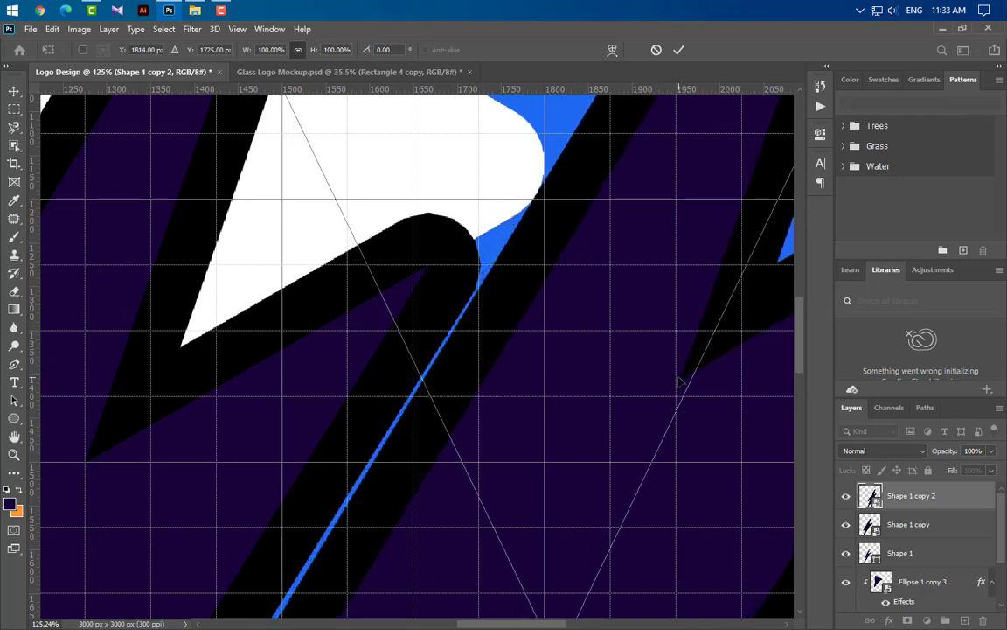
left_click(678, 51)
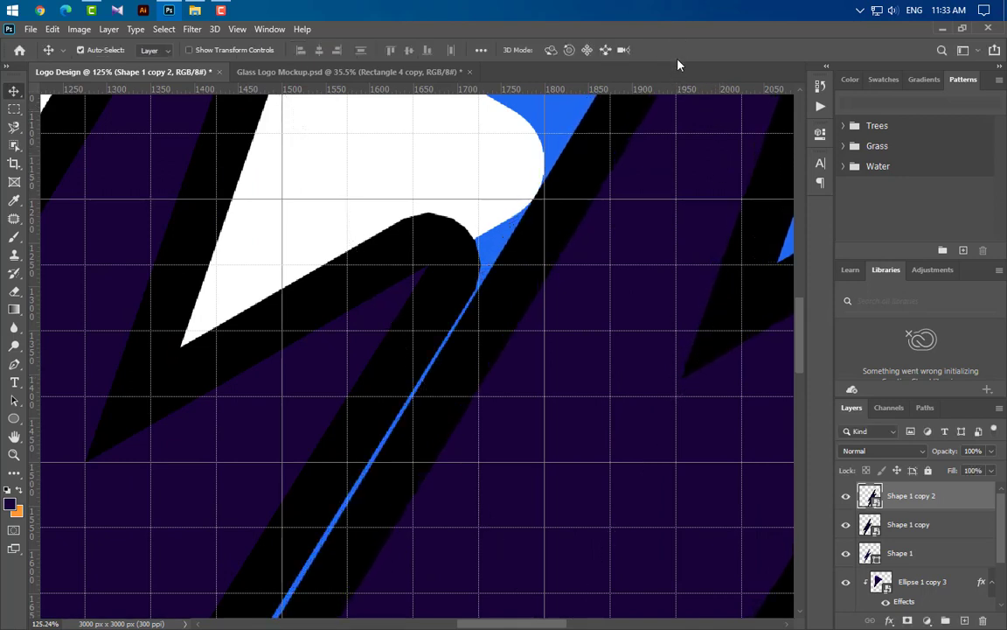
left_click(962, 531)
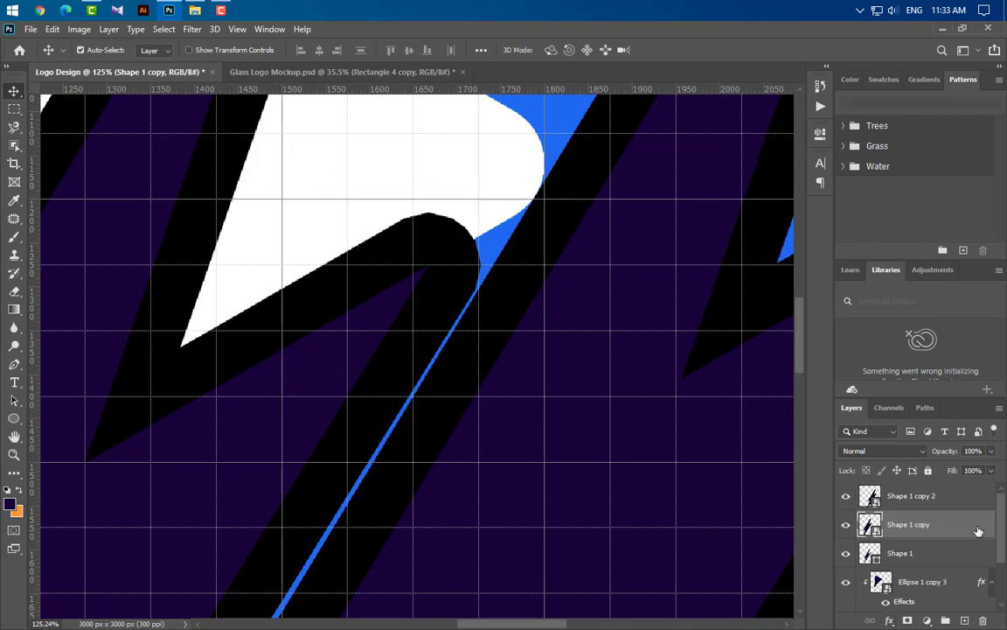
Add a 3 px black Stroke effect to the left bolt copy, Shape 1 copy.
double_click(978, 530)
left_click_drag(477, 226, 624, 246)
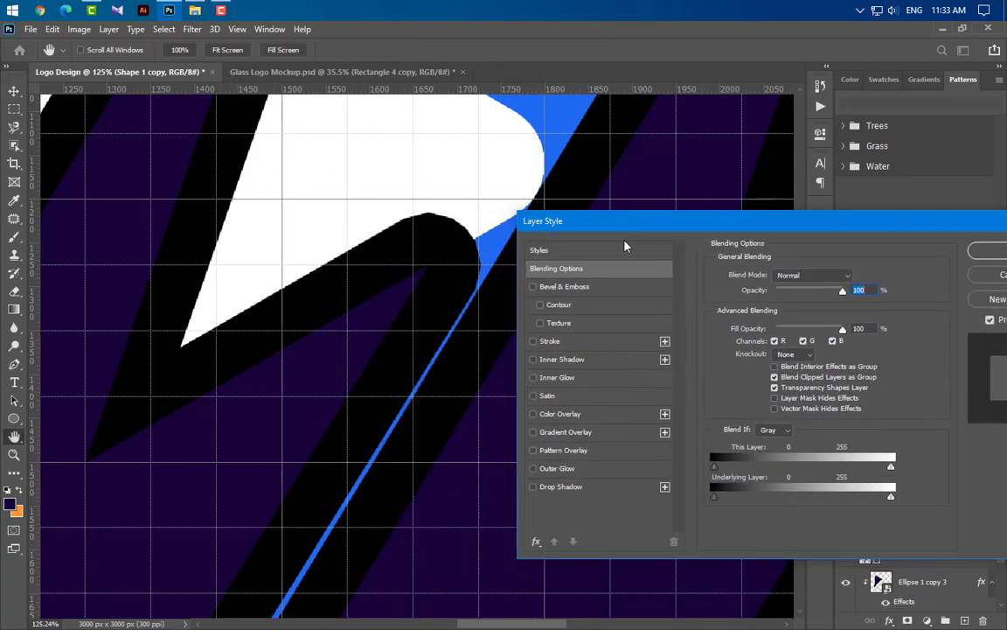
left_click(573, 341)
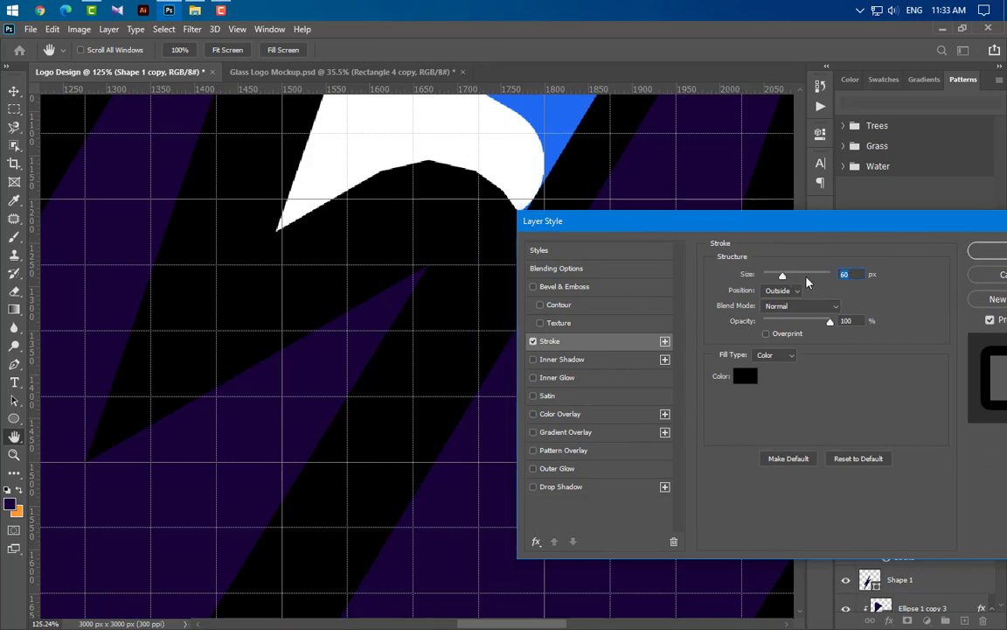
type("2")
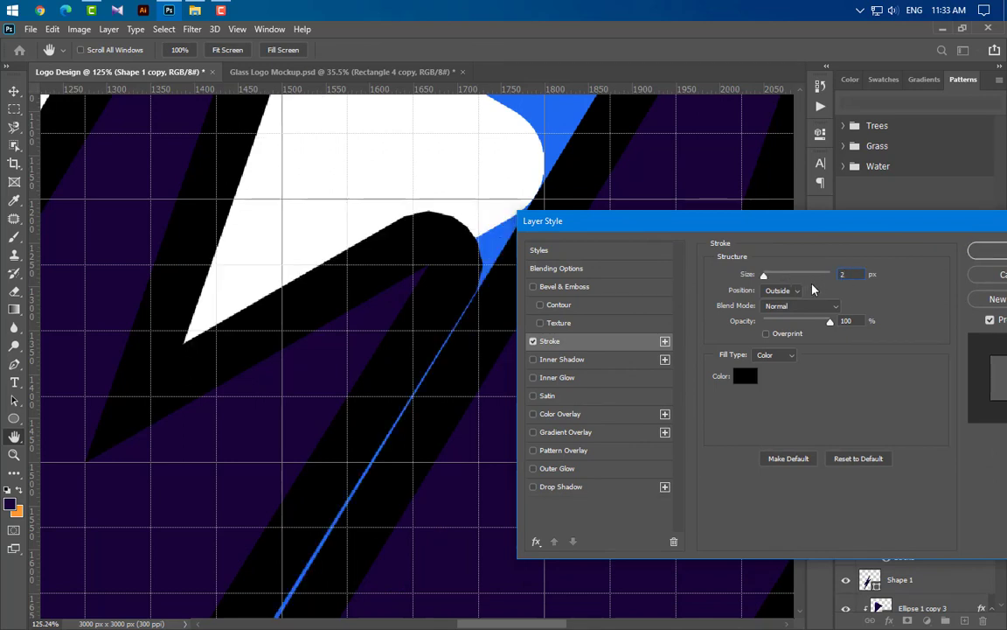
key("Up")
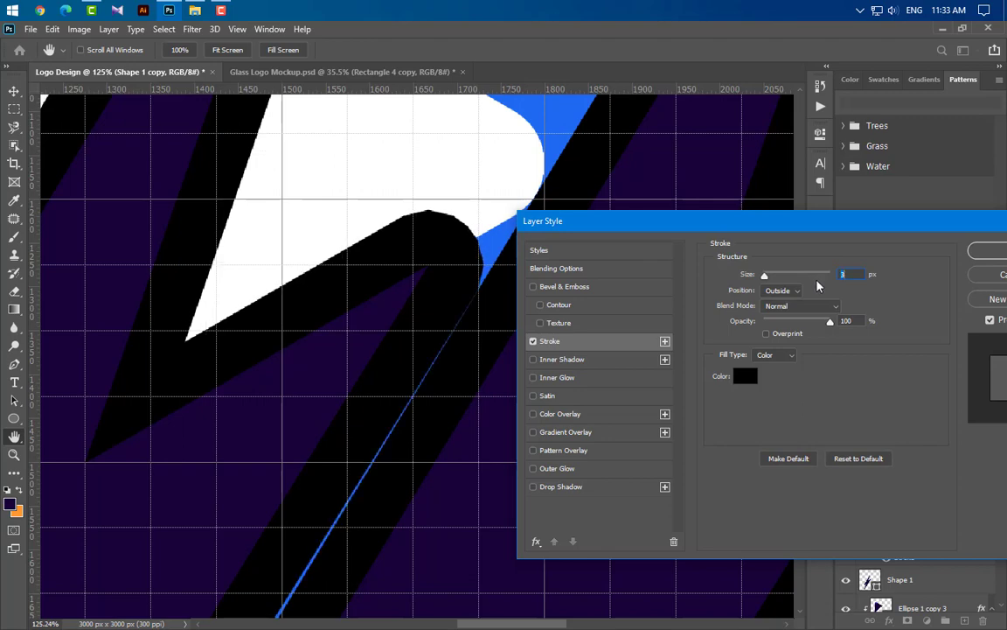
left_click(988, 252)
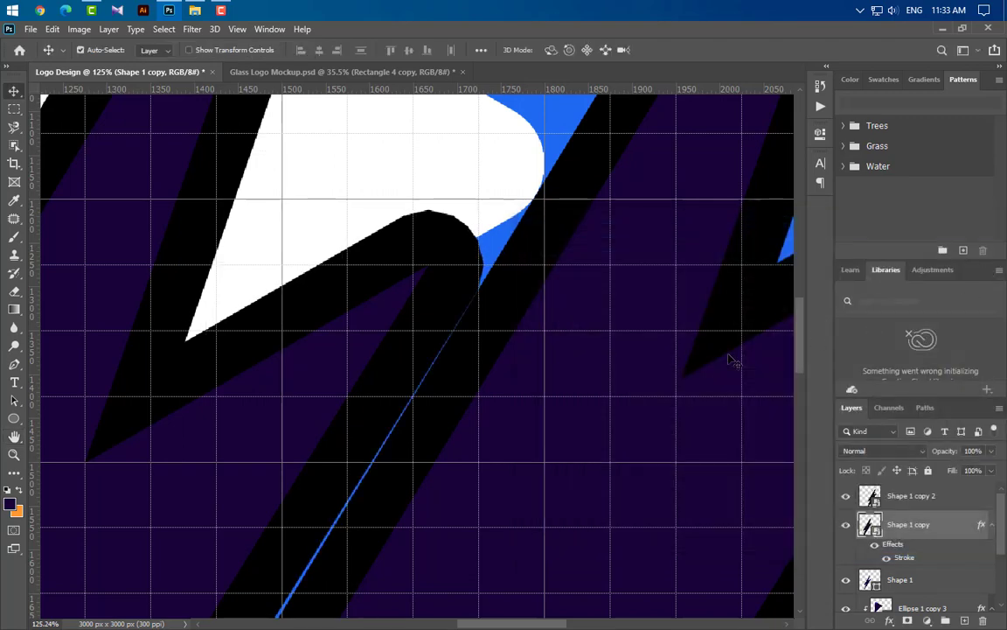
scroll(558, 386, "down", 2)
scroll(540, 401, "down", 2)
Clear the left bolt copy's style, load its shape as a selection, then delete that layer.
scroll(531, 407, "down", 1)
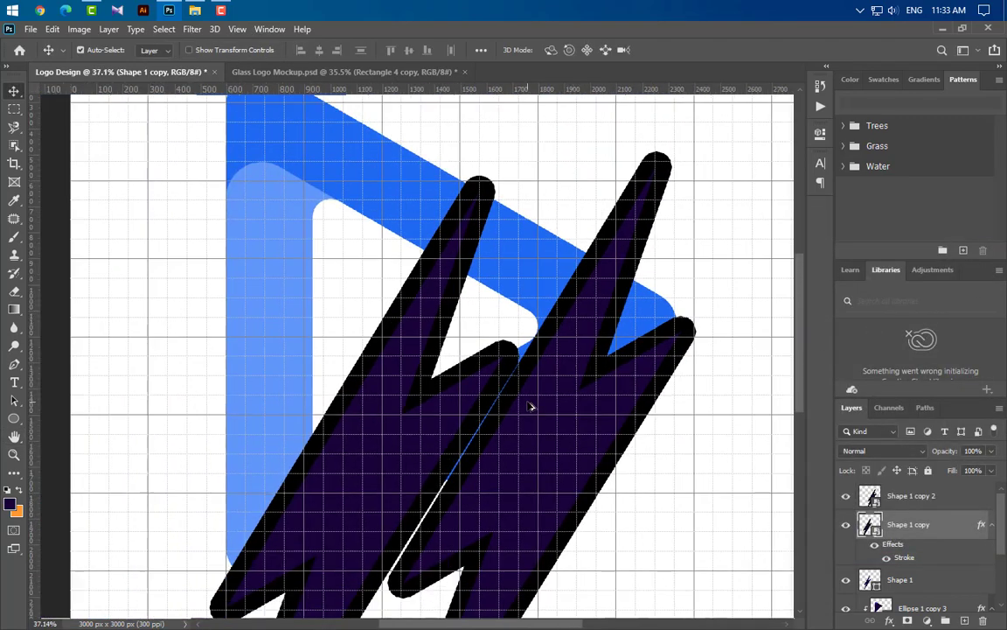
right_click(951, 534)
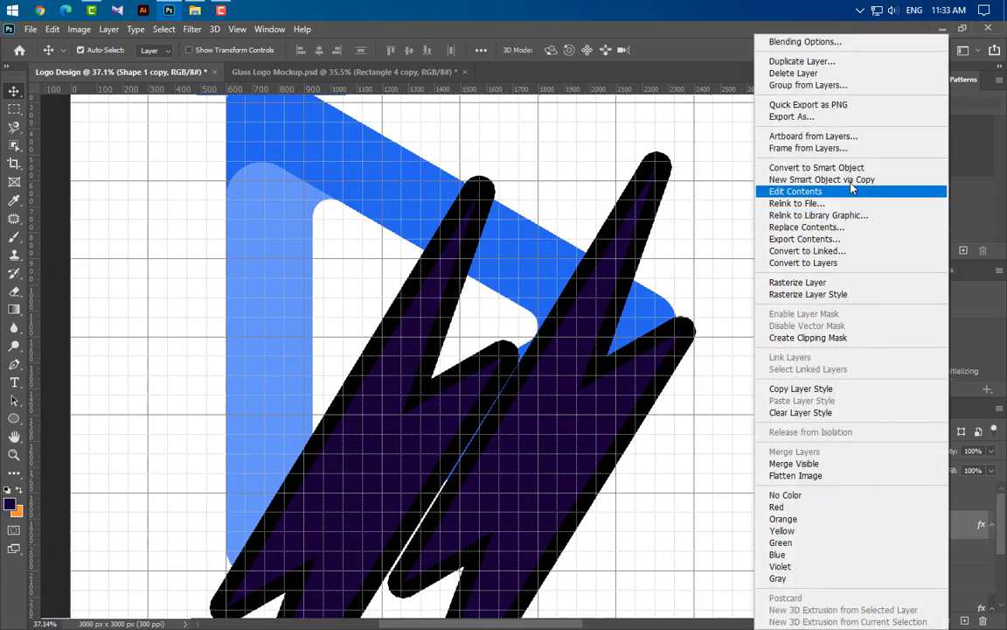
left_click(765, 170)
left_click(870, 523, "ctrl")
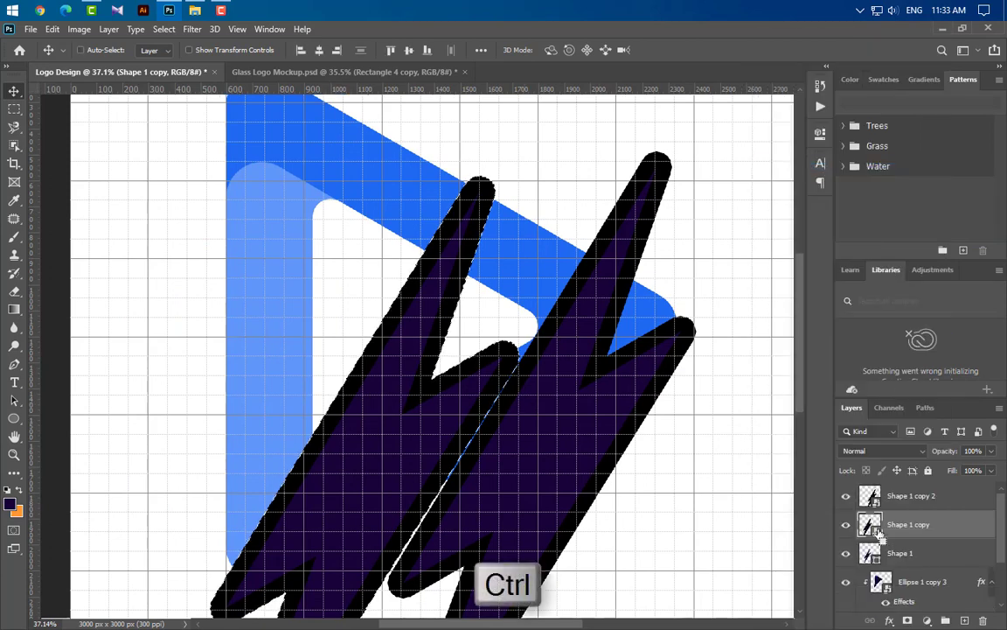
key("Delete")
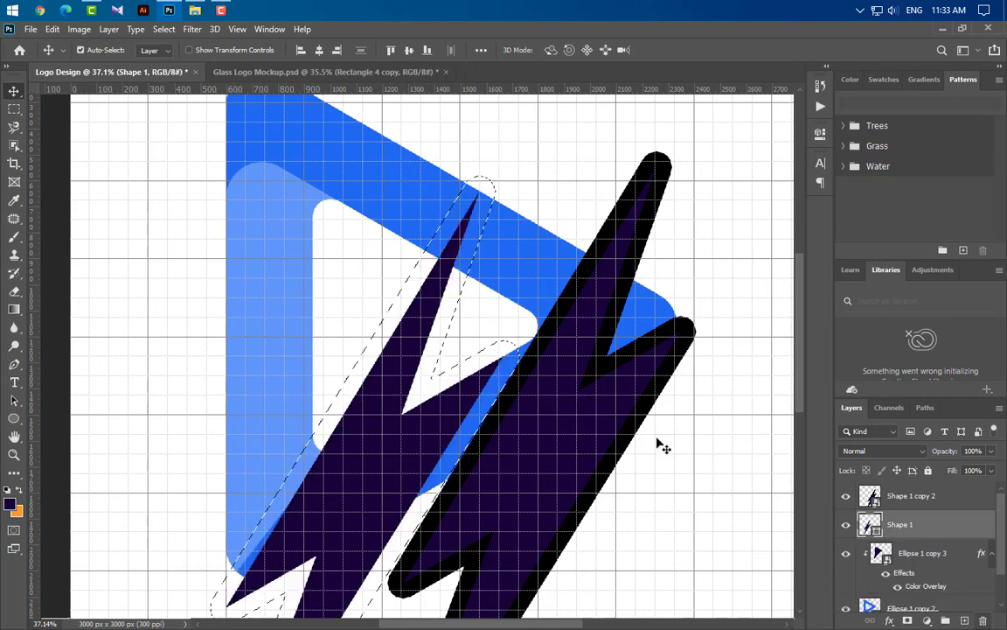
Rasterize Ellipse 1 copy 2 and erase the bolt-shaped area from the blue play button.
scroll(529, 424, "down", 1)
left_click(958, 607)
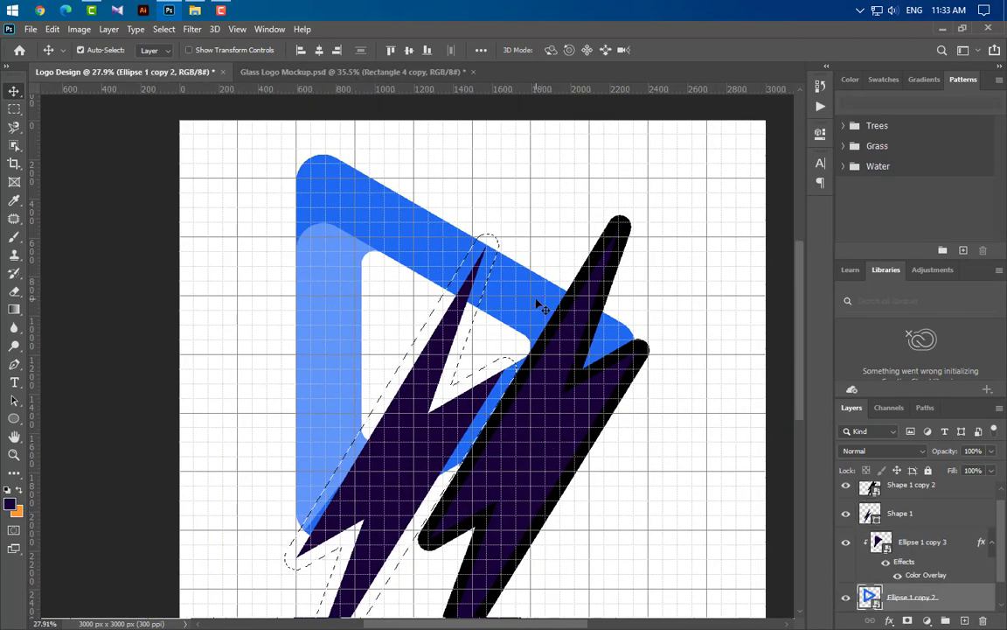
right_click(959, 607)
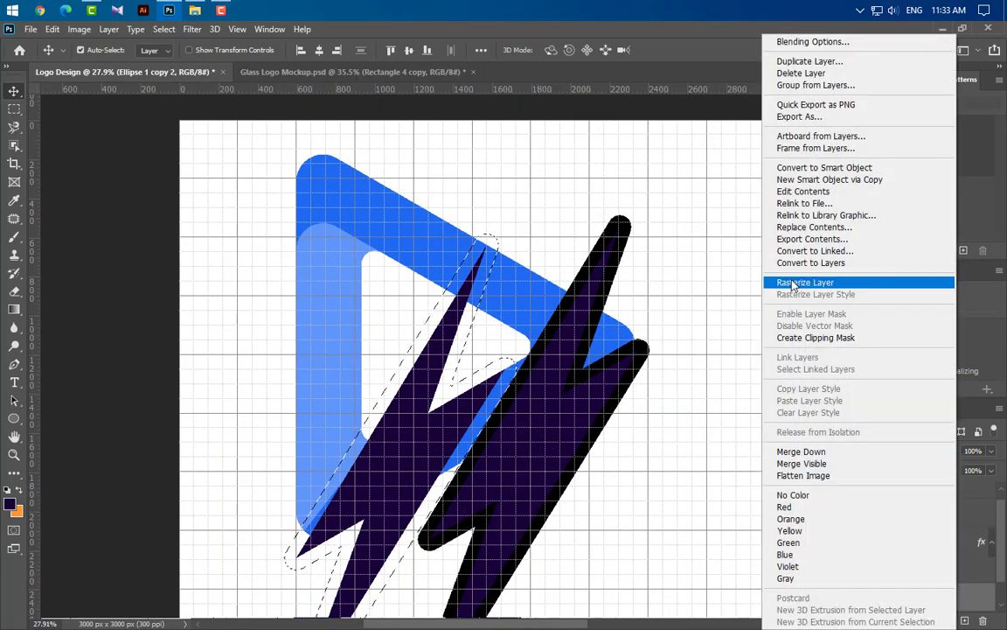
left_click(715, 256)
key("Delete")
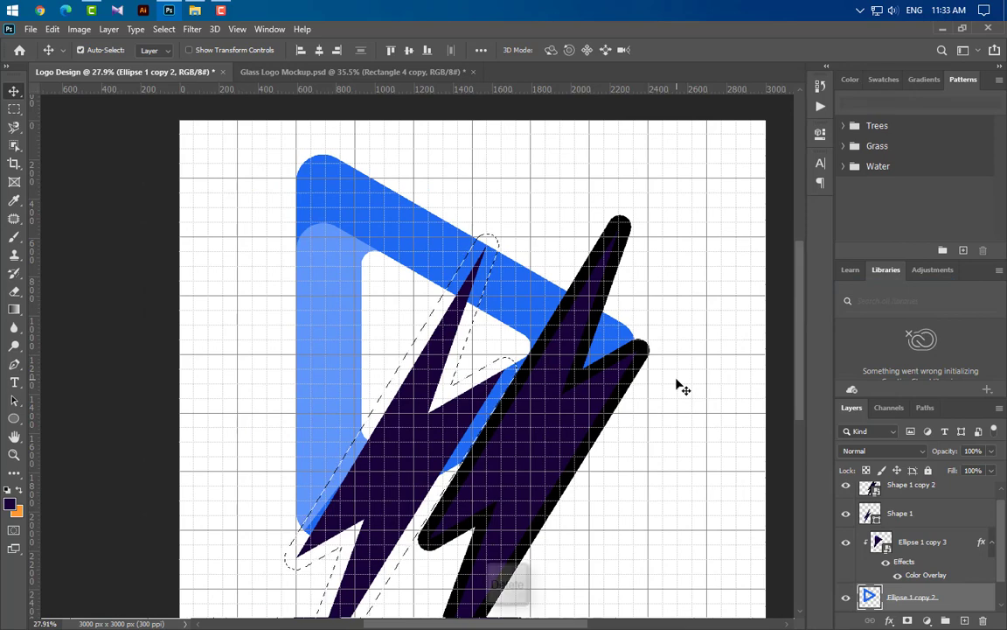
key("ctrl+d")
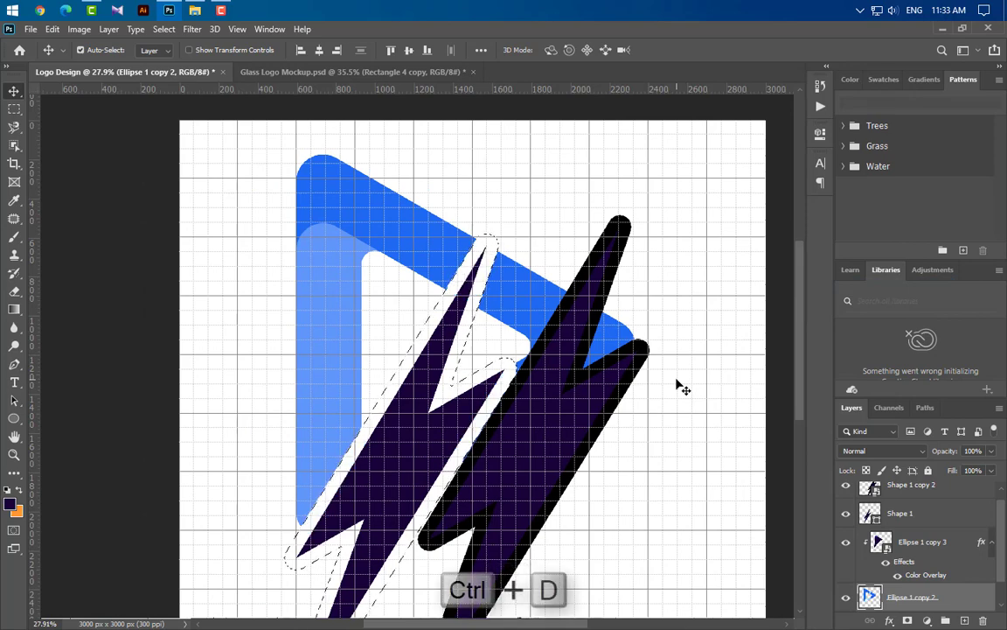
key("ctrl")
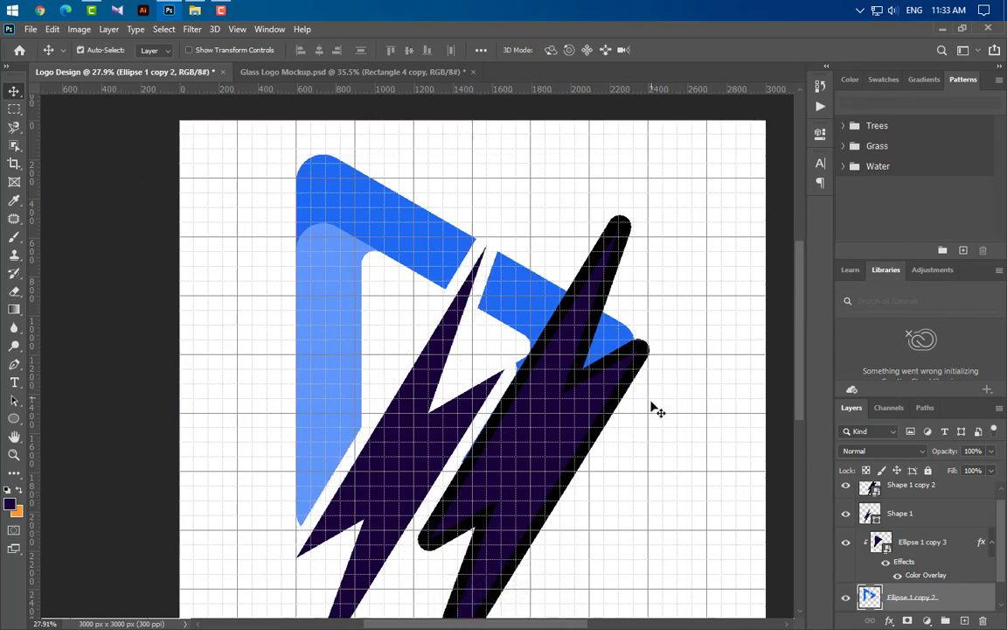
scroll(573, 374, "up", 2)
scroll(524, 374, "up", 3)
Load the right bolt as a selection, delete its layer, and target the play-button layer for erasing.
scroll(518, 374, "up", 3)
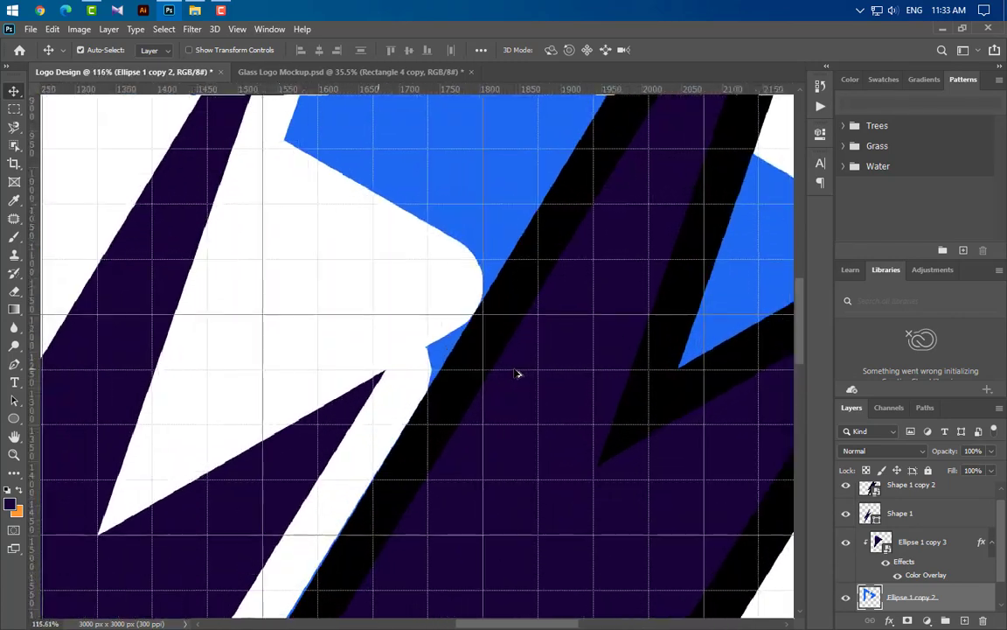
left_click(870, 487, "ctrl")
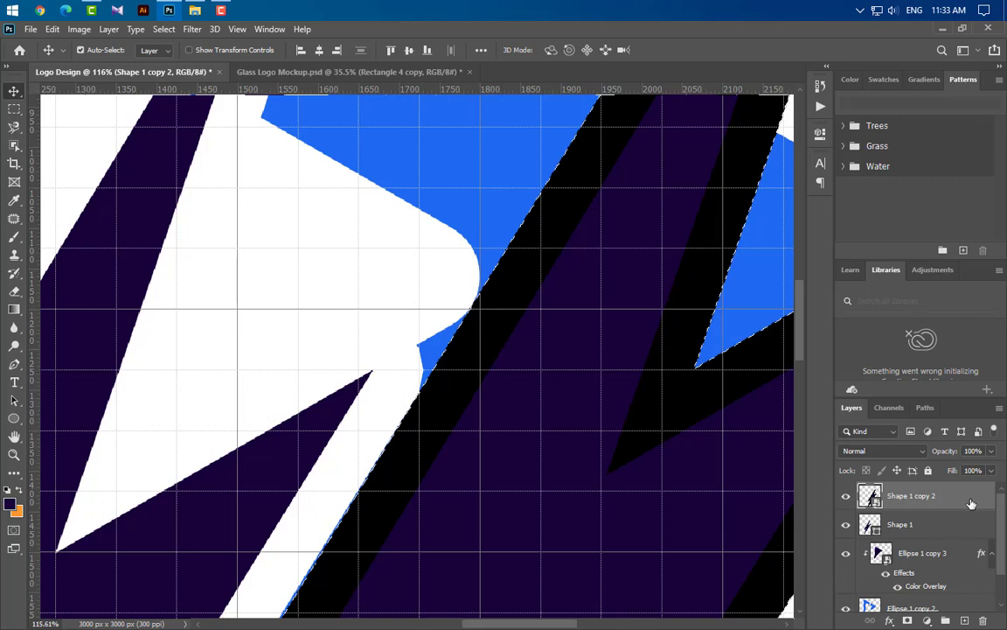
left_click_drag(981, 501, 983, 619)
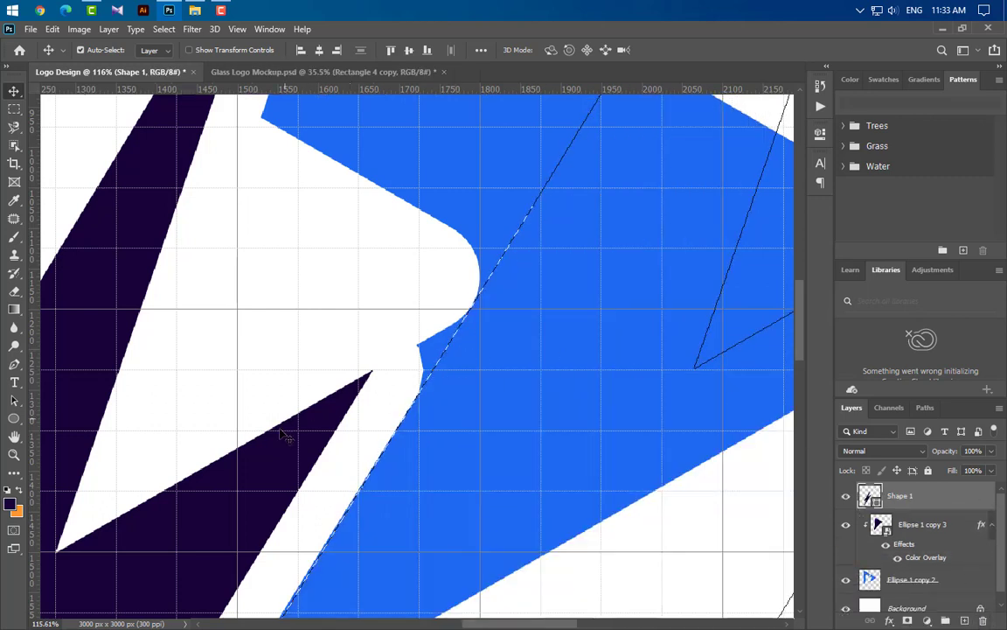
left_click(165, 29)
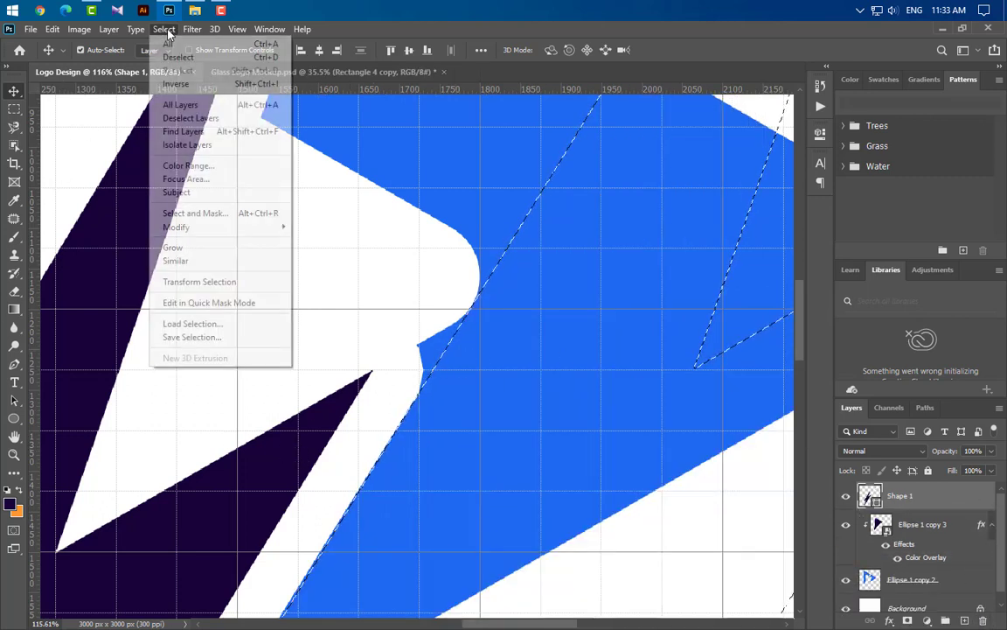
left_click(181, 74)
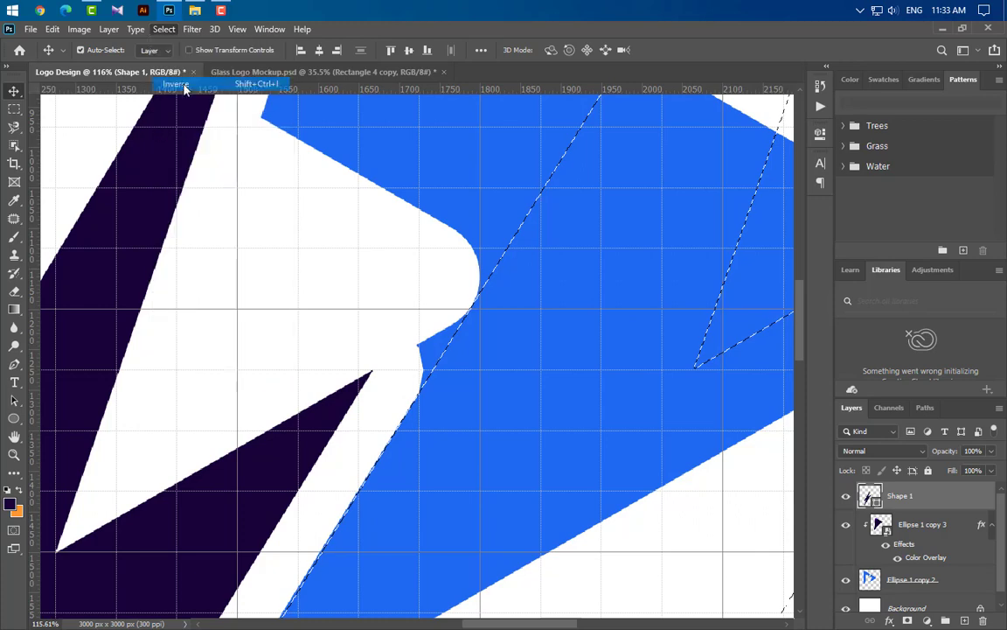
left_click(14, 291)
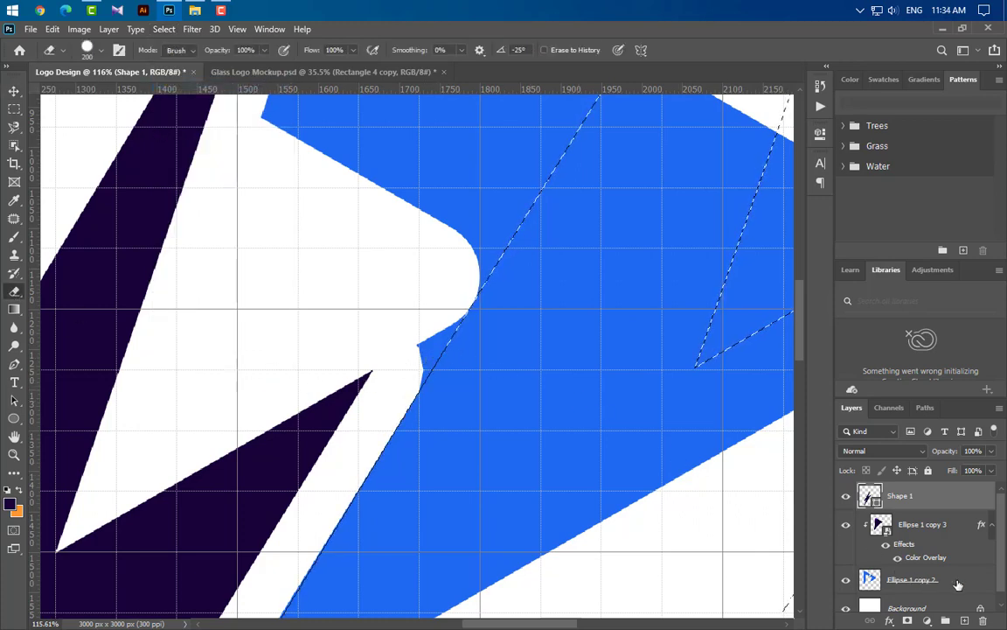
left_click(958, 584)
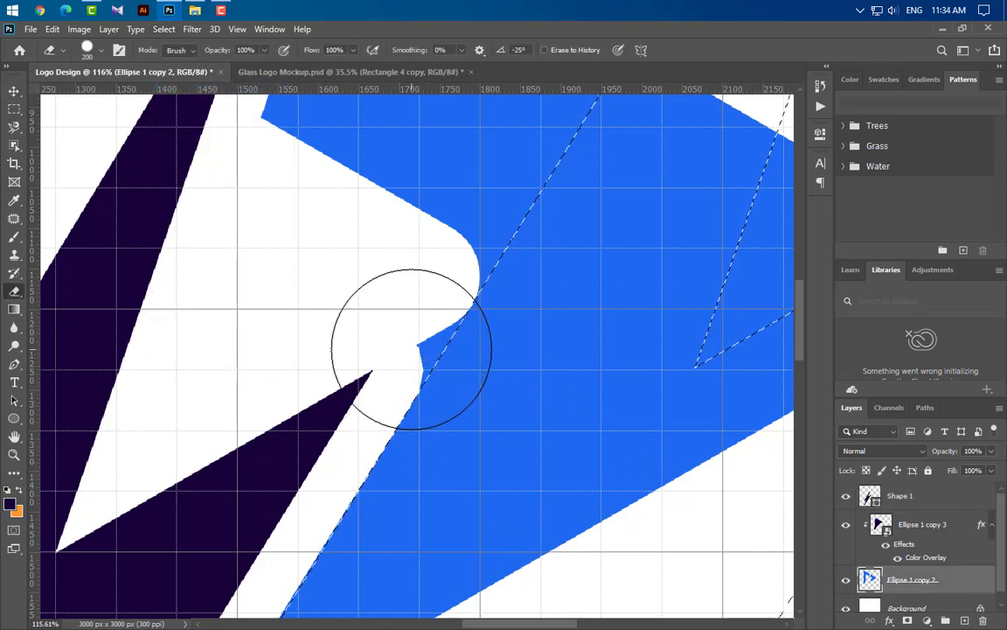
Undo the erased notch, drop the bolt selection, and zoom toward the bolt's lower-left.
key("ctrl+z")
scroll(486, 391, "down", 1)
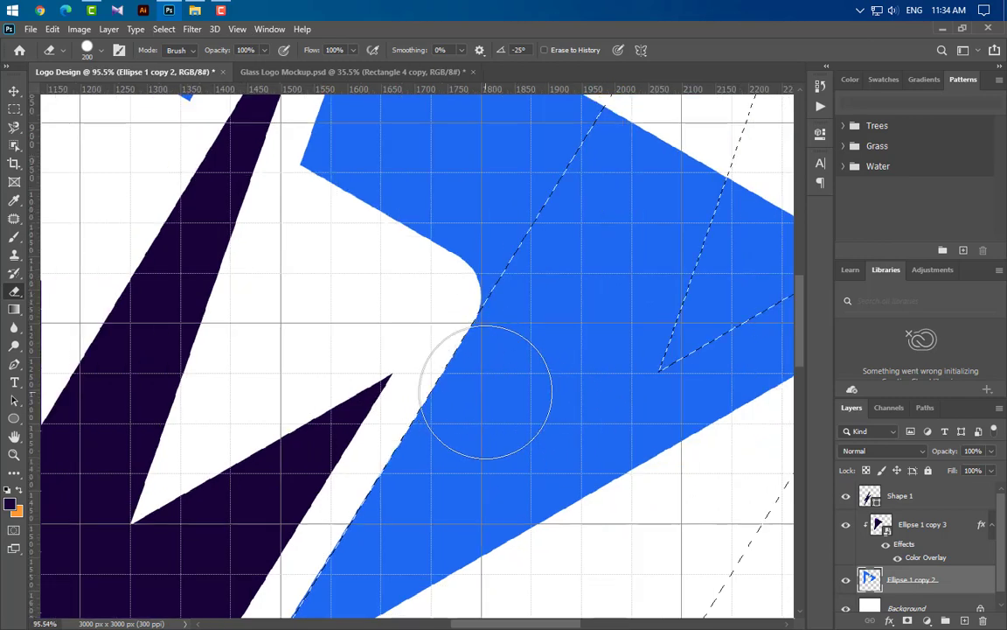
scroll(482, 402, "down", 2)
scroll(479, 404, "down", 2)
scroll(455, 411, "down", 1)
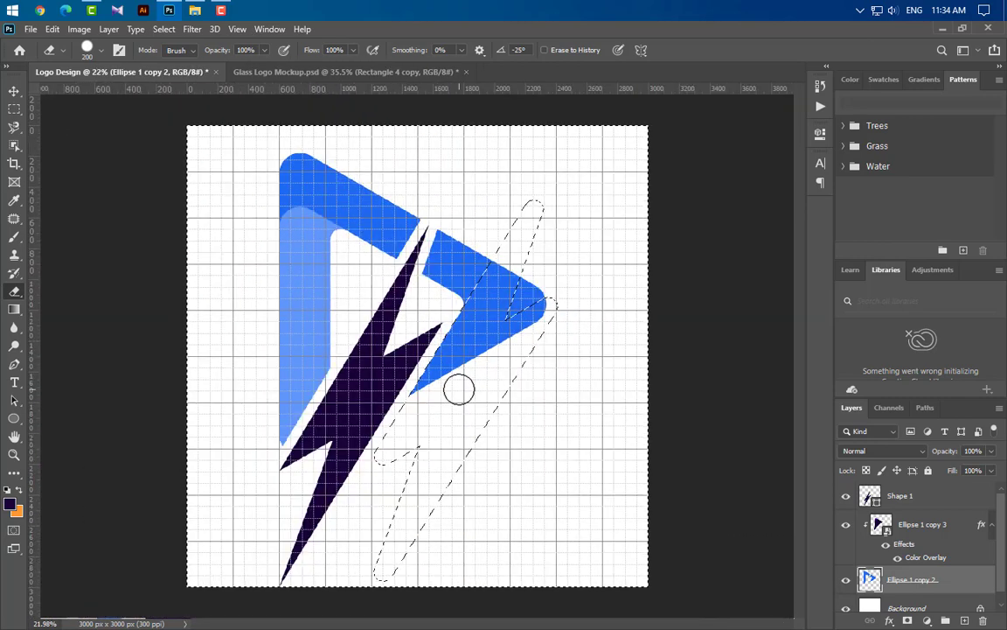
scroll(578, 418, "up", 1)
key("ctrl+d")
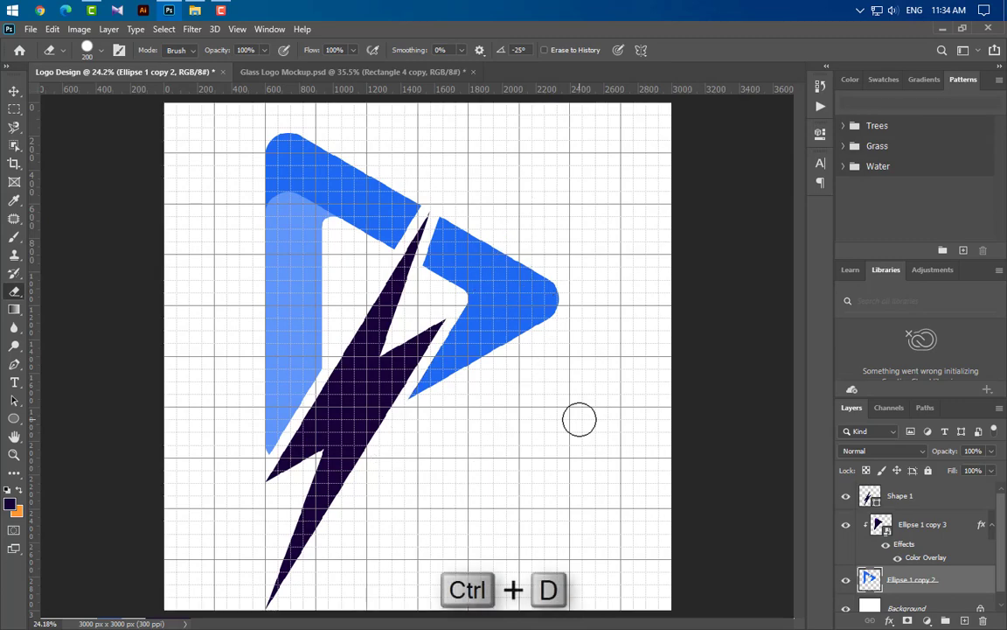
scroll(274, 438, "up", 3)
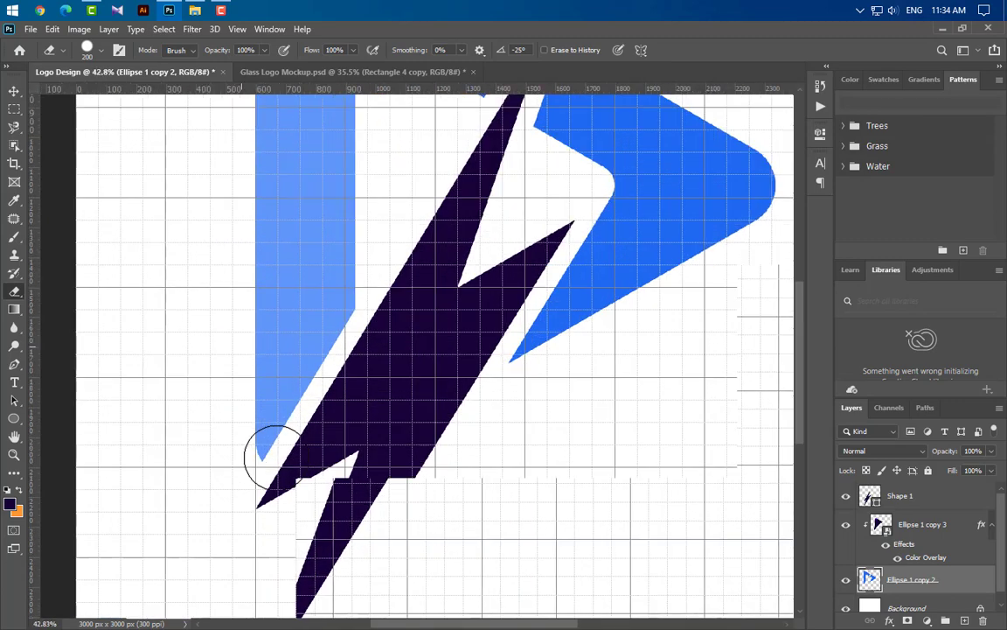
scroll(270, 456, "up", 2)
scroll(273, 459, "up", 3)
scroll(270, 460, "up", 1)
scroll(349, 371, "up", 1)
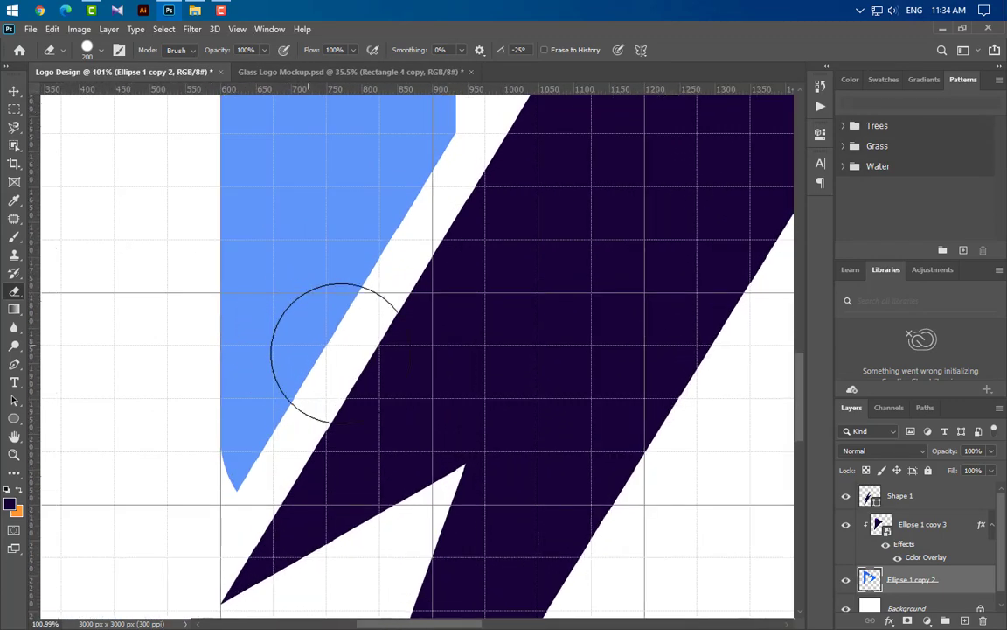
Draw a triangle shape over the light-blue piece's left arm with the Pen tool in Shape mode.
left_click(14, 364)
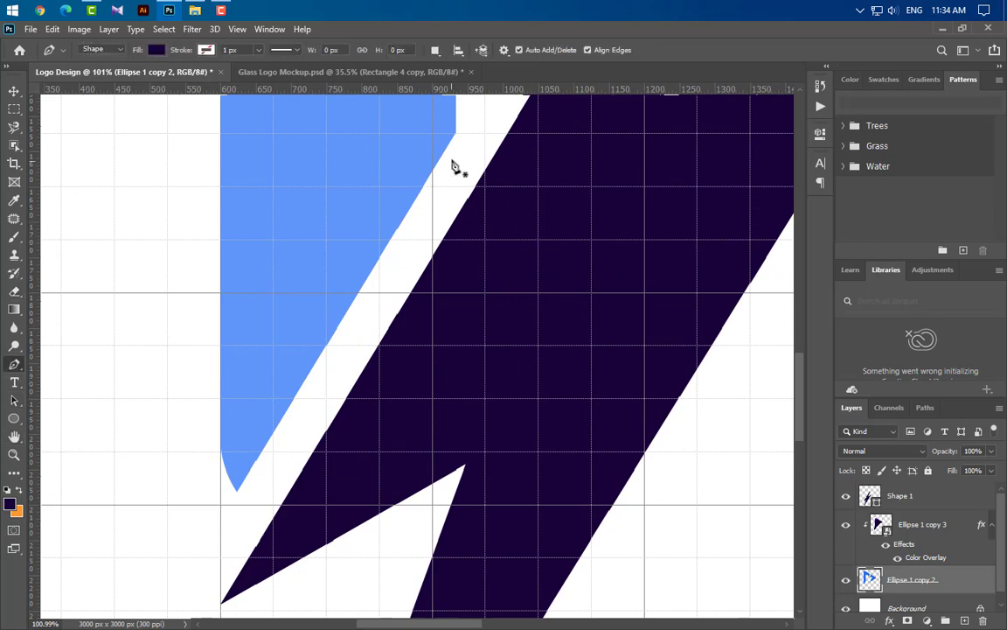
left_click(454, 134)
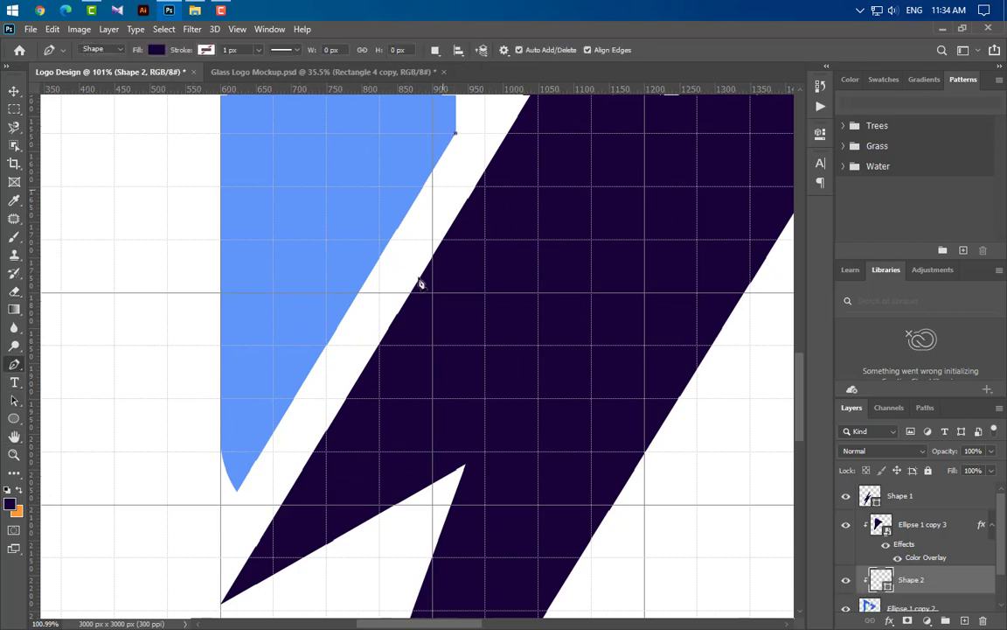
left_click(220, 523)
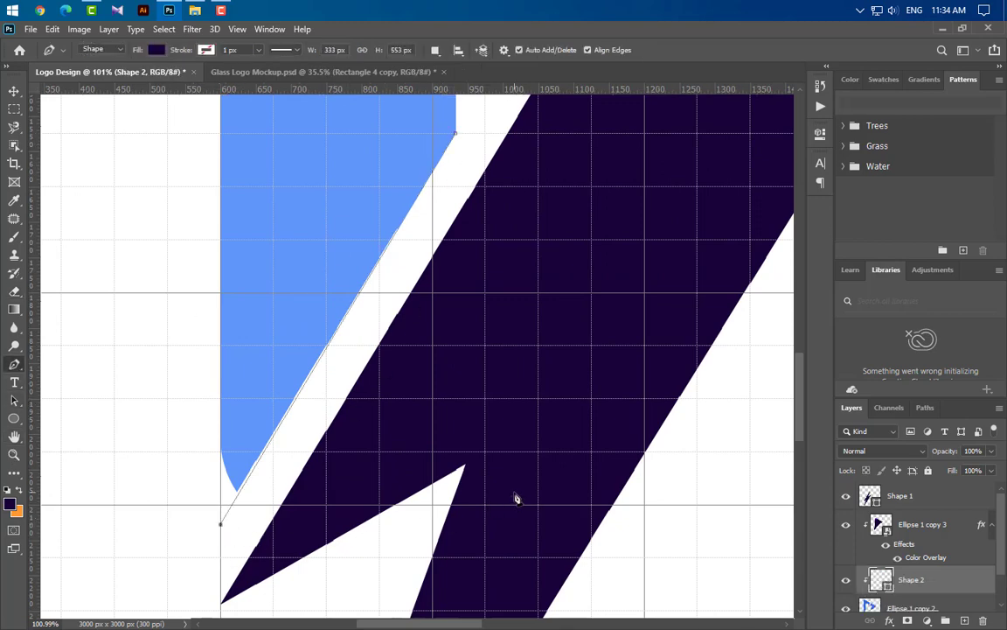
key("Up")
key("Up")
key("Up")
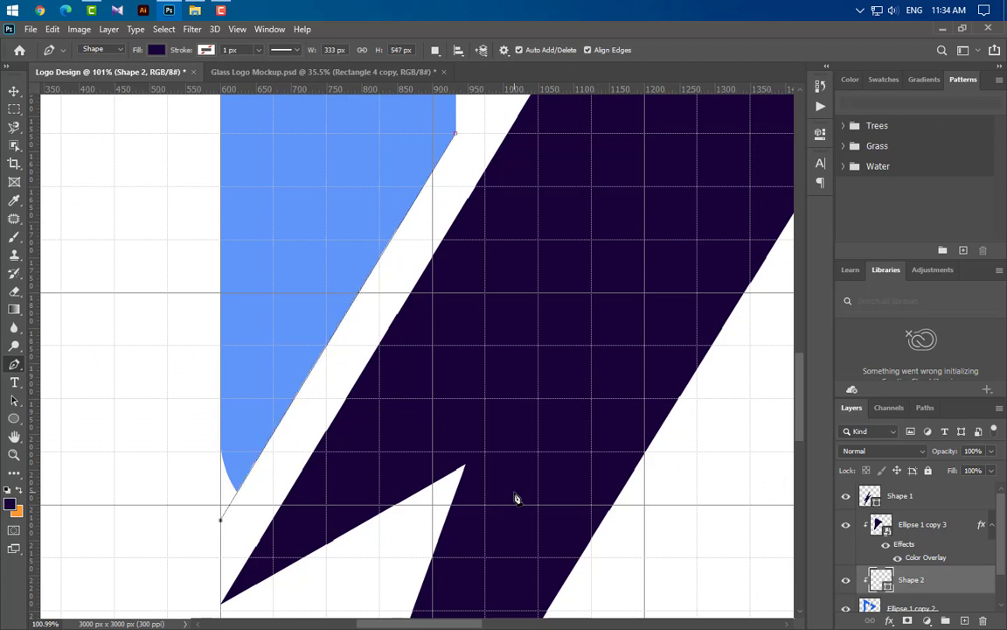
left_click(220, 134)
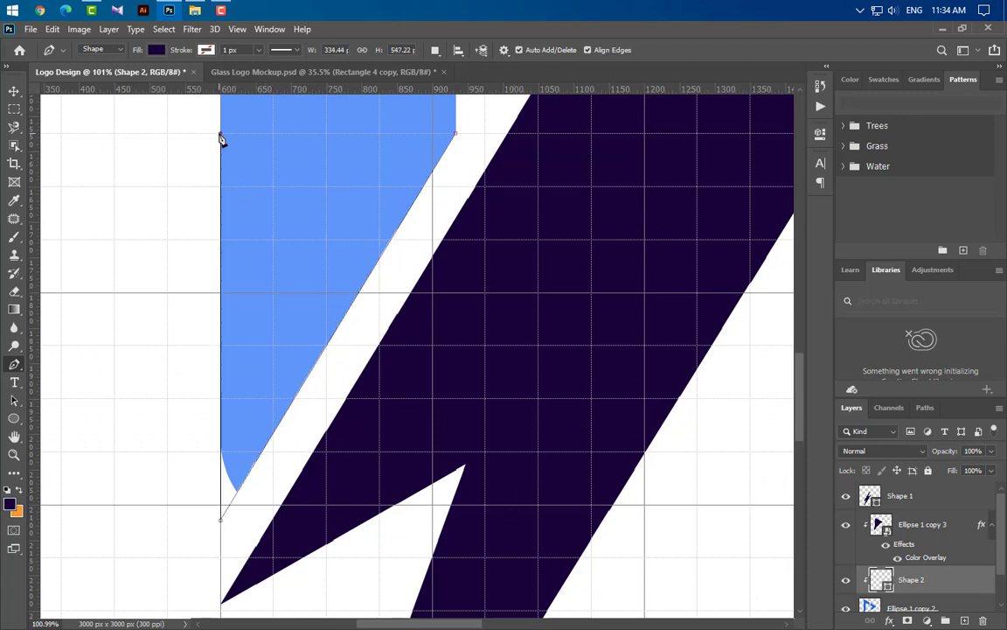
left_click(454, 133)
scroll(956, 584, "down", 2)
Move Shape 2 below Ellipse 1 copy 2, merge them into a smart object, and hide Ellipse 1 copy 3.
left_click_drag(951, 543, 949, 580)
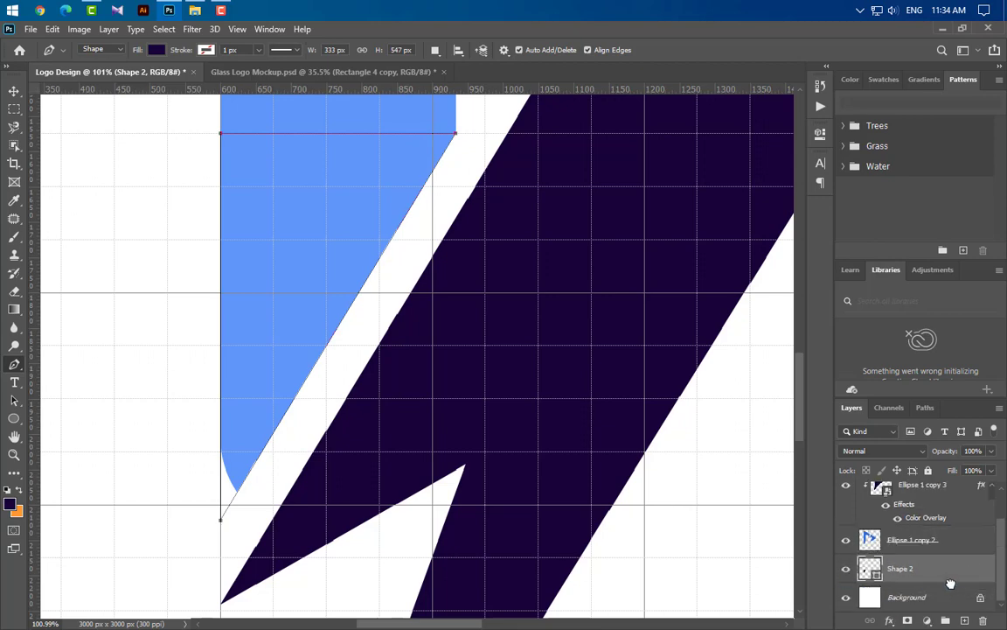
right_click(976, 557)
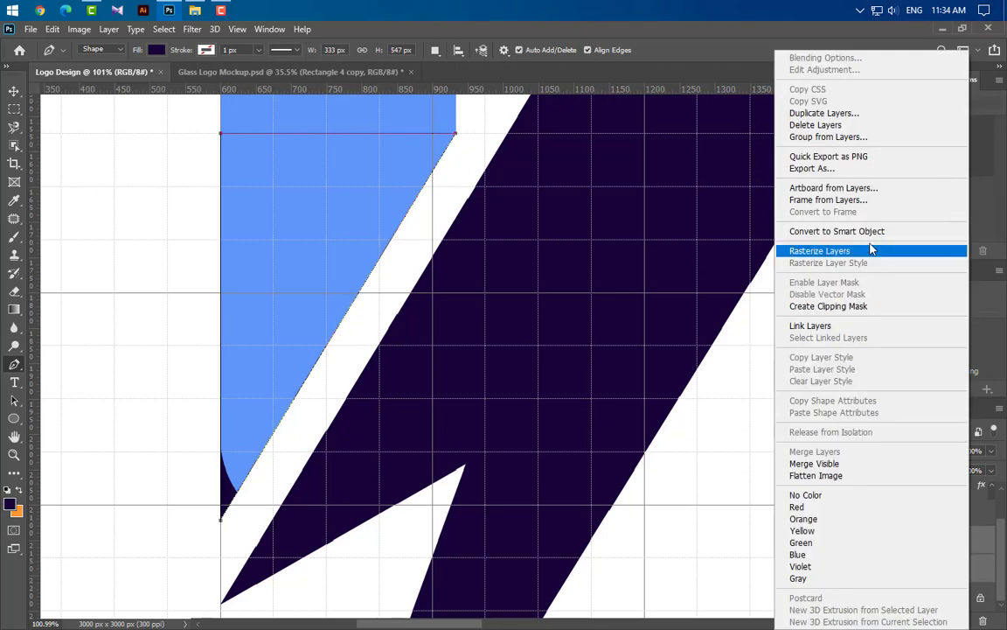
left_click(787, 226)
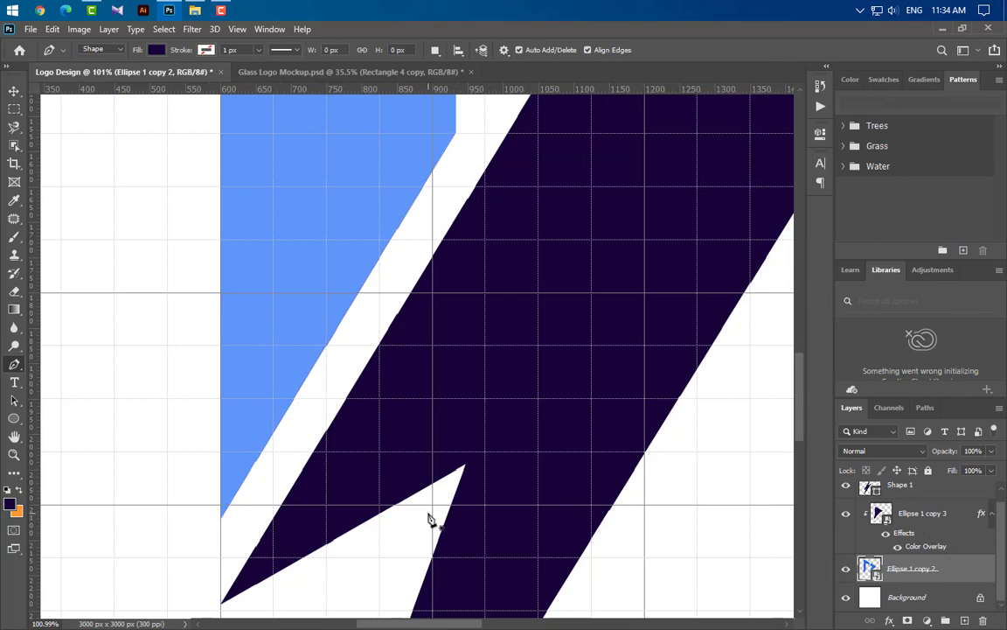
scroll(429, 519, "down", 1)
scroll(407, 513, "down", 2)
scroll(402, 513, "down", 1)
scroll(398, 514, "down", 1)
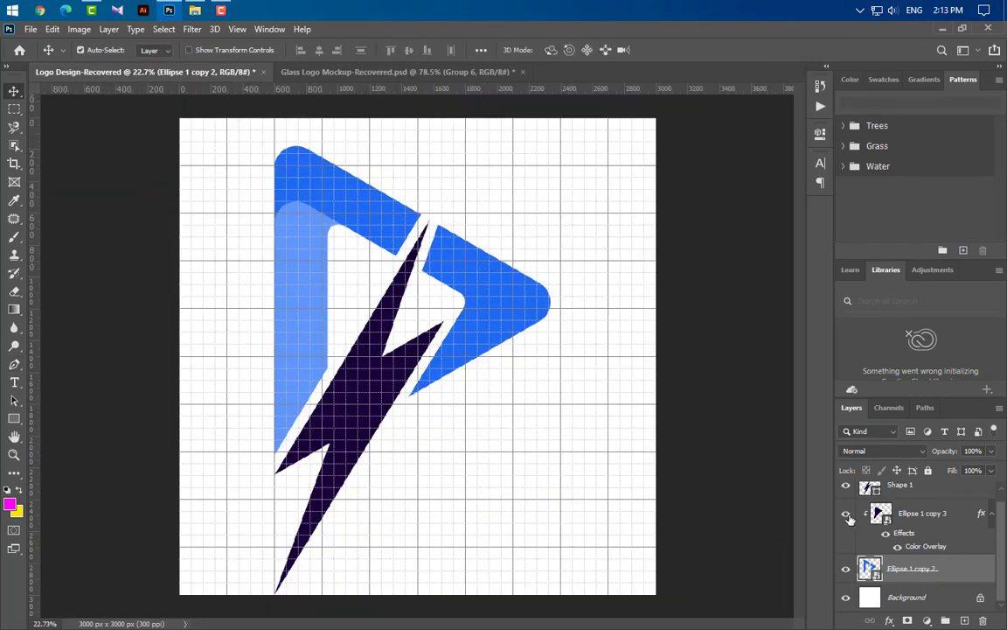
left_click(845, 514)
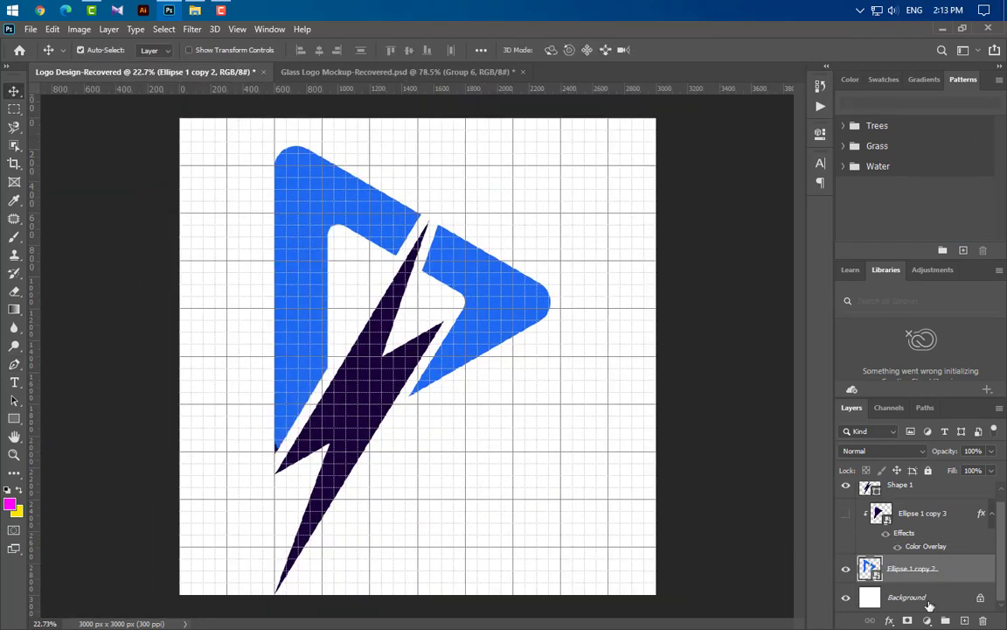
Add a Gradient Overlay to the play shape and make its end stop yellow ffe500.
double_click(976, 576)
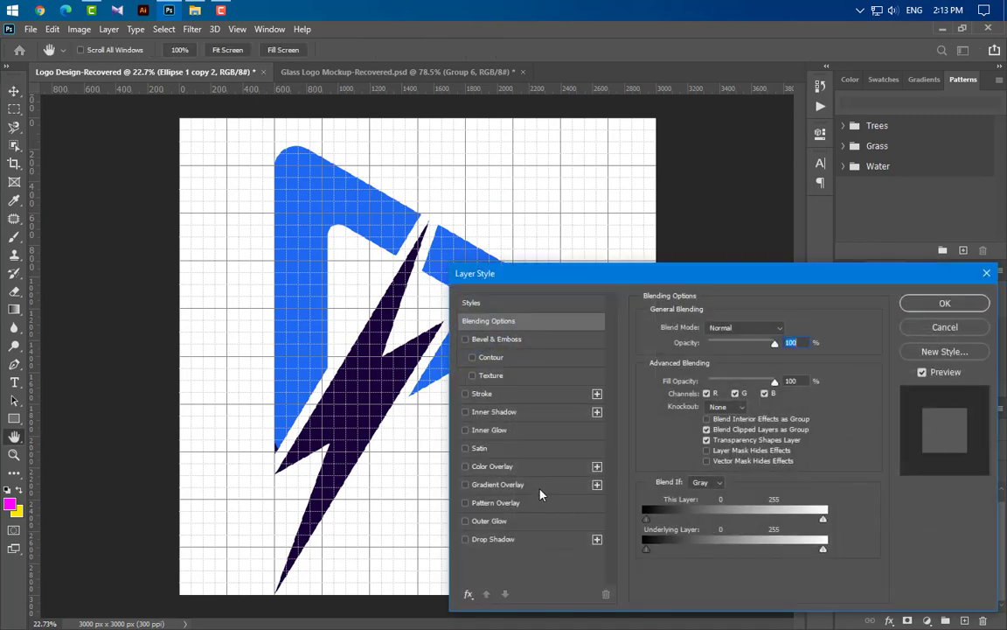
left_click(540, 484)
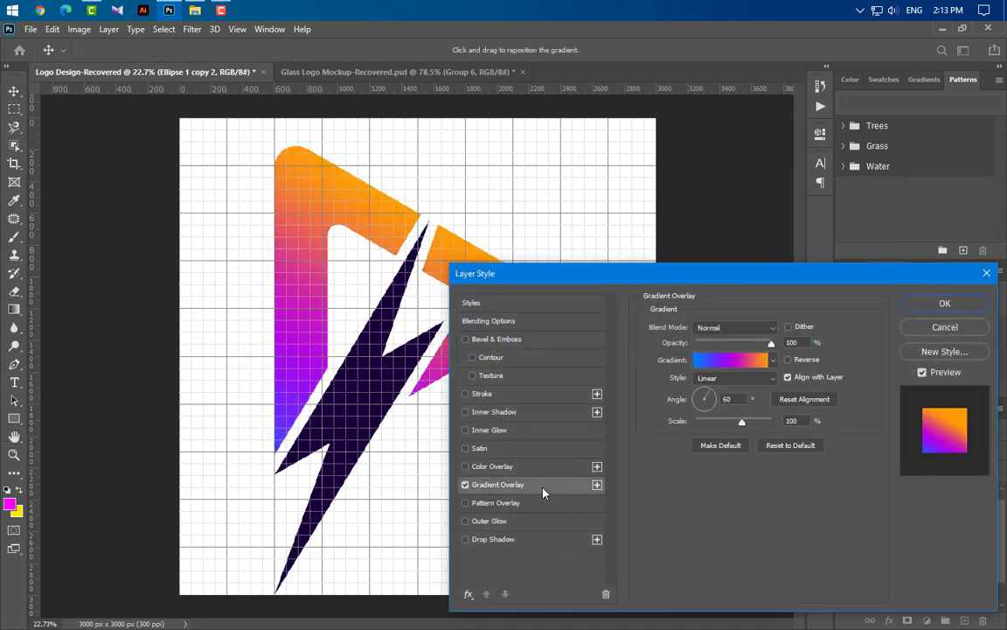
left_click(734, 363)
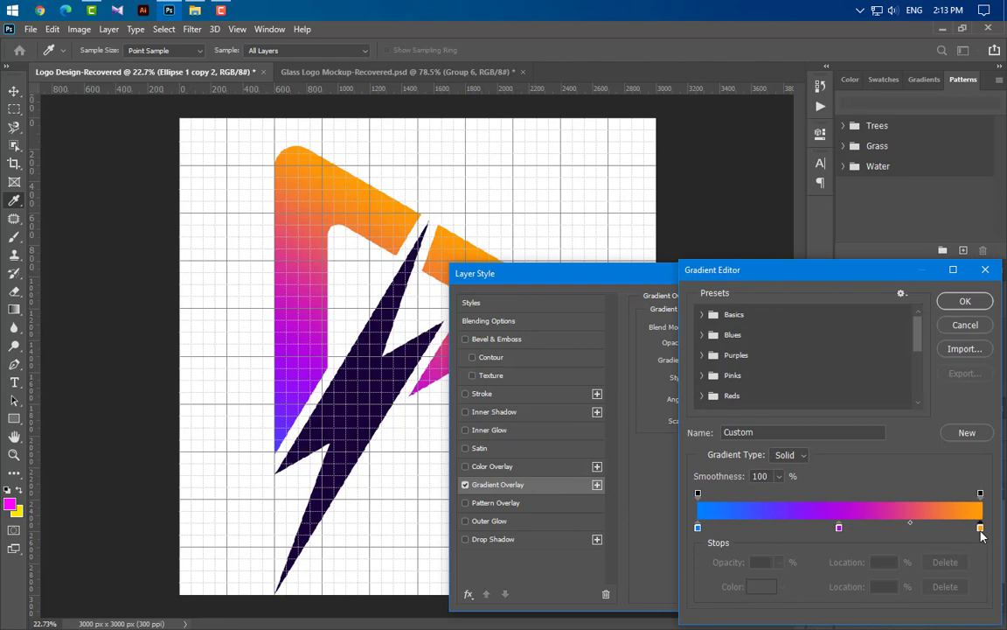
double_click(980, 529)
type("ffe500")
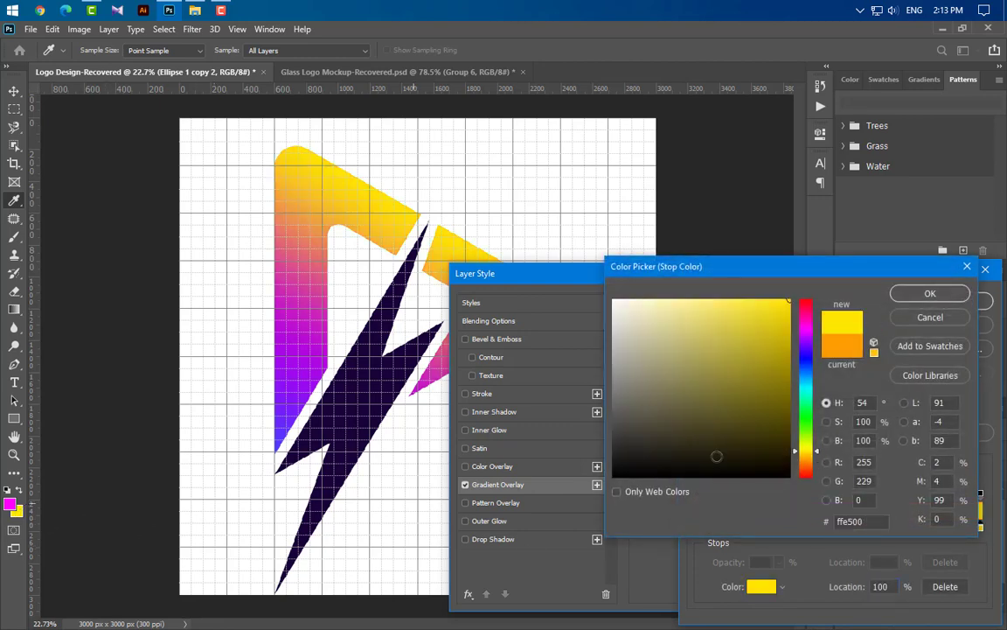
left_click(940, 296)
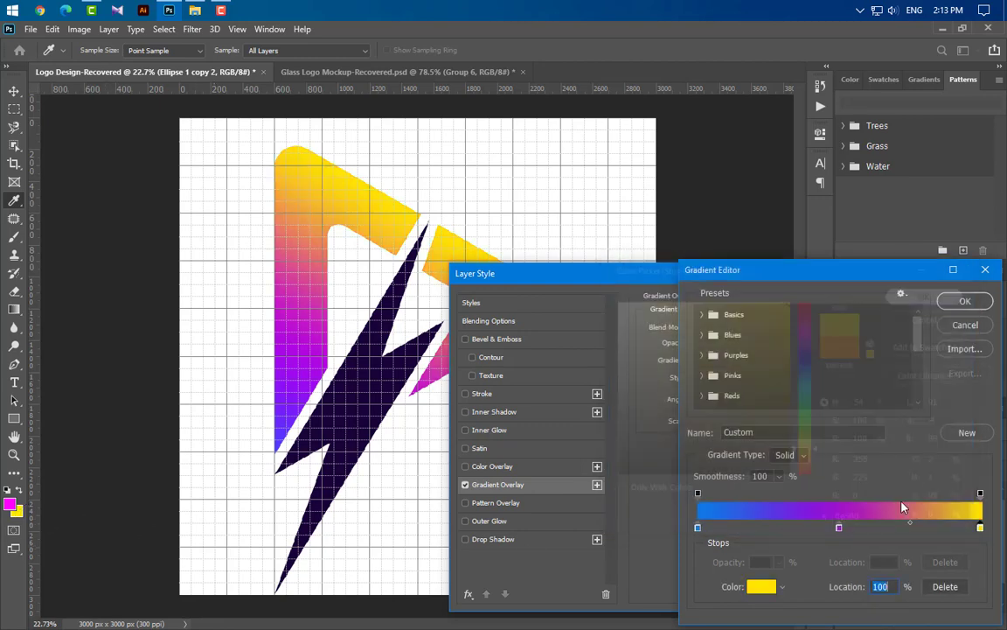
Set the middle stop to fd00f9 and start stop to 7f02e6, then apply the overlay at 60°.
double_click(839, 527)
type("fd00f9")
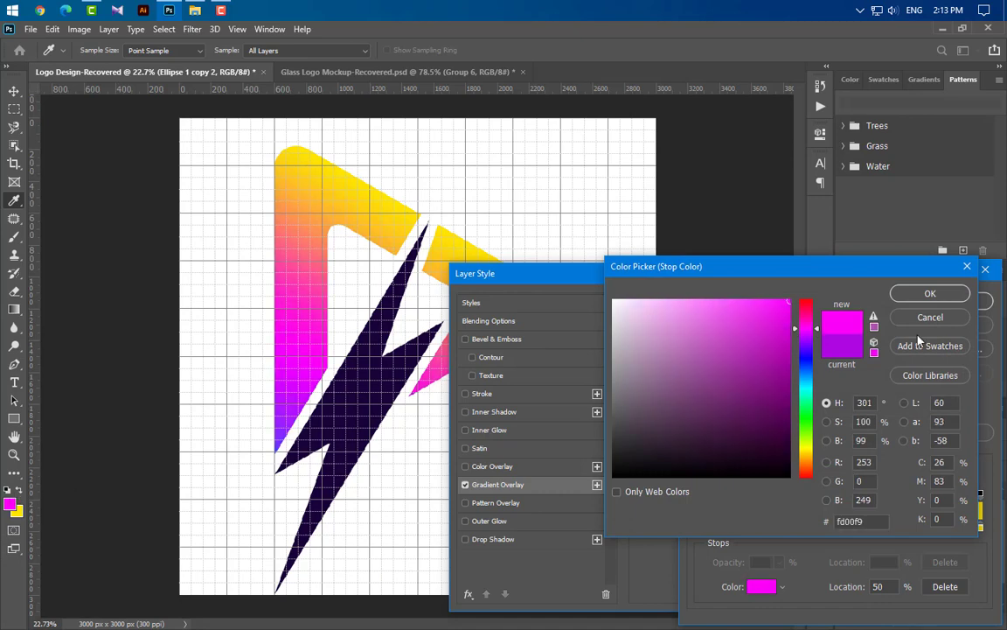
left_click(959, 296)
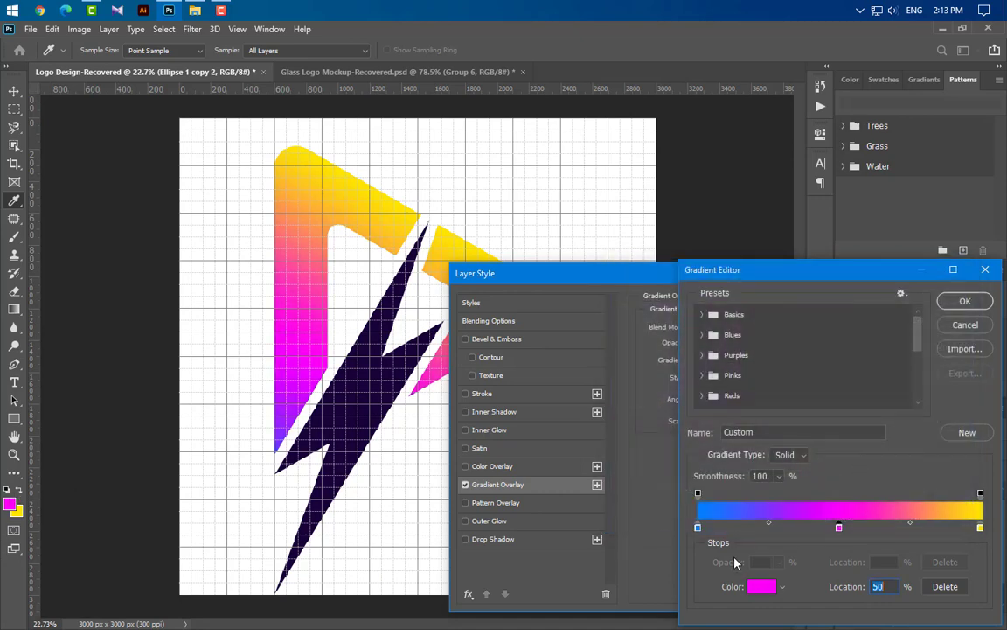
double_click(698, 527)
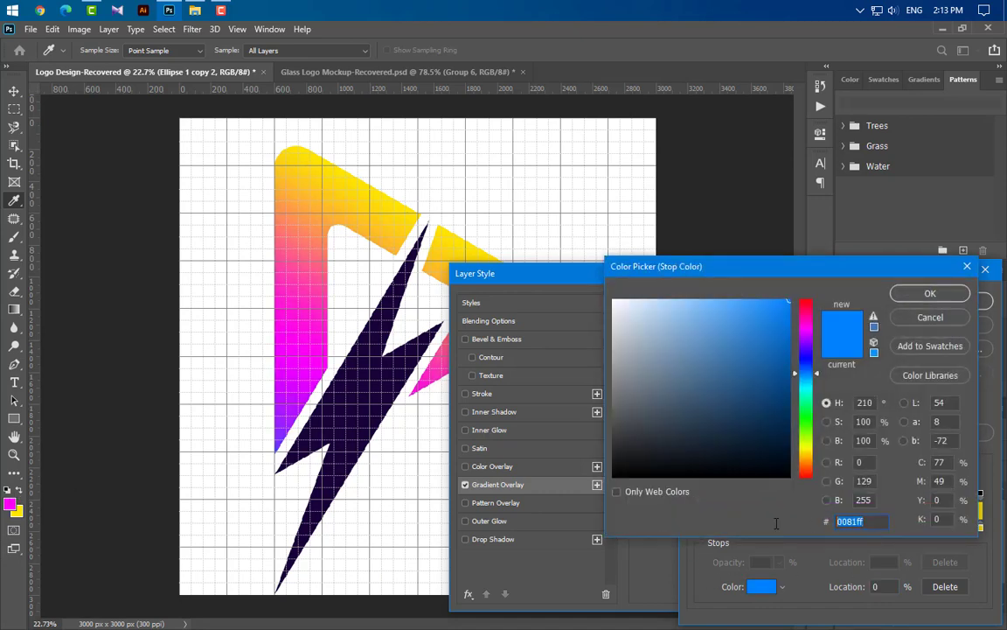
type("7f02e6")
left_click(920, 299)
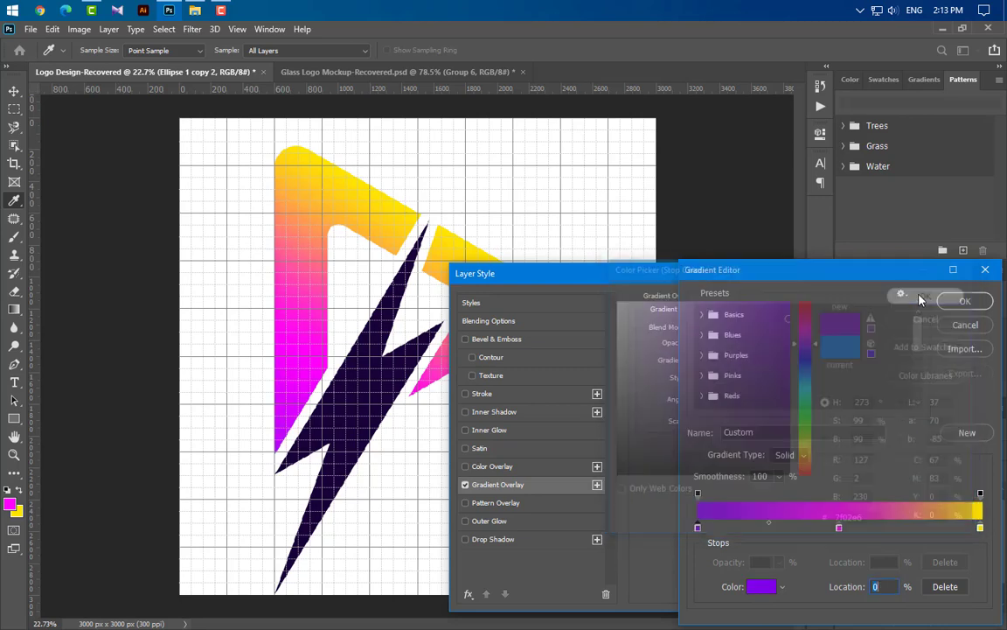
left_click(967, 301)
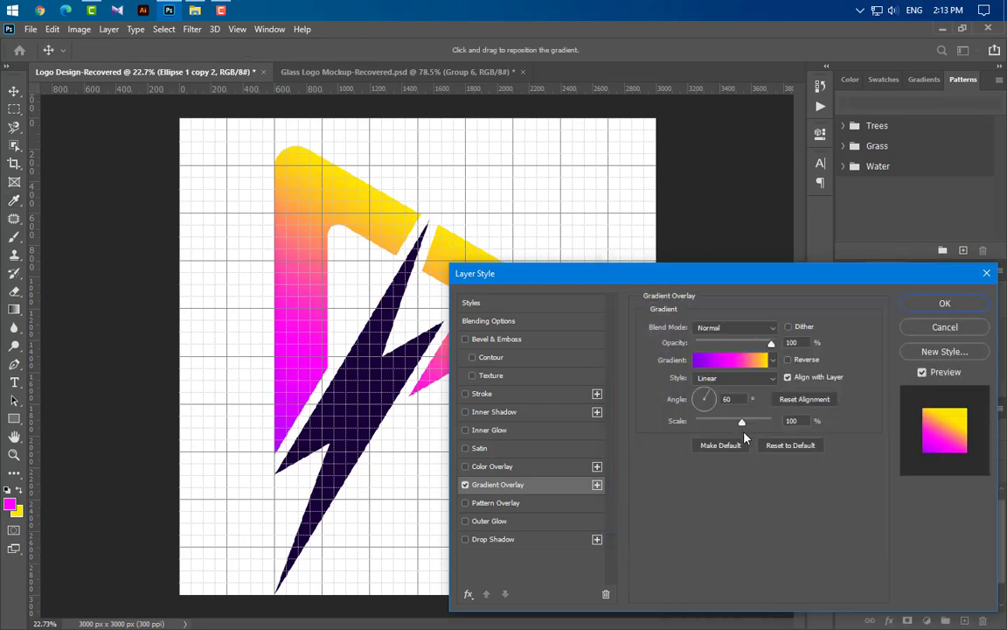
left_click(667, 400)
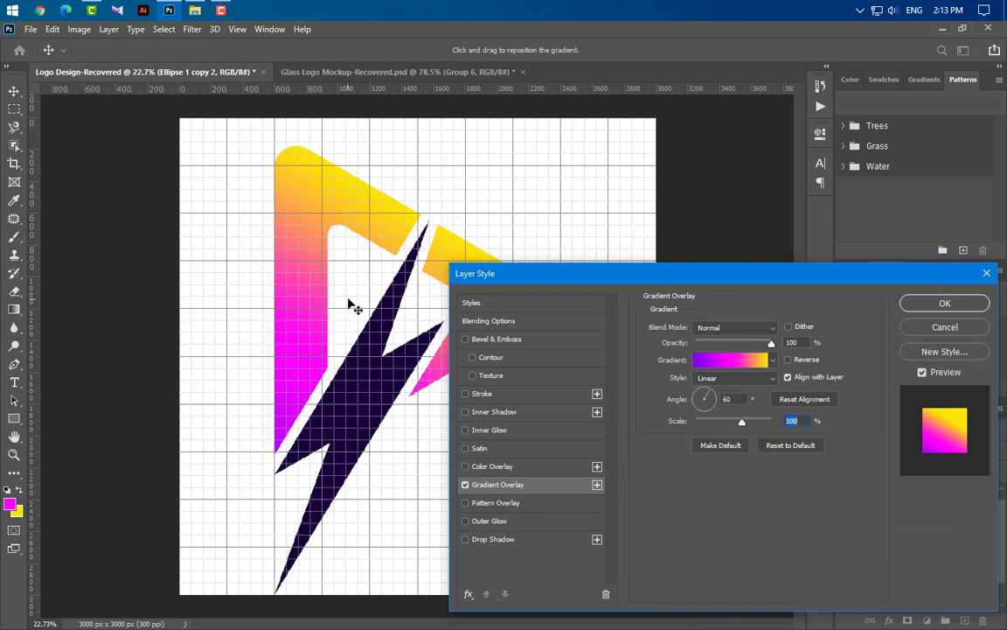
left_click(919, 308)
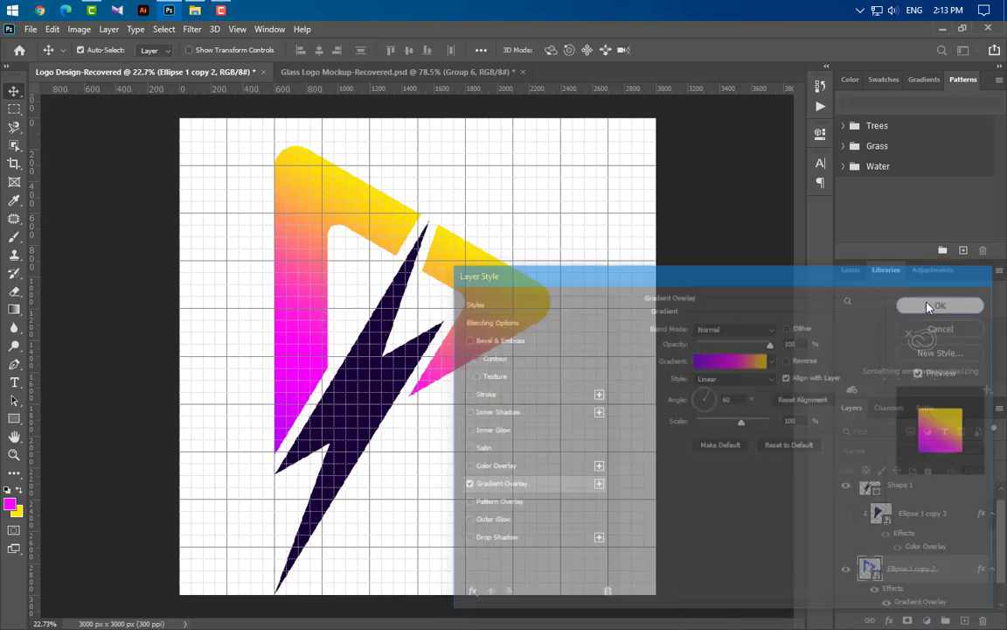
Duplicate the play-shape layer, copy its gradient style, and convert the duplicate to a smart object.
left_click(994, 569)
left_click_drag(966, 573, 965, 620)
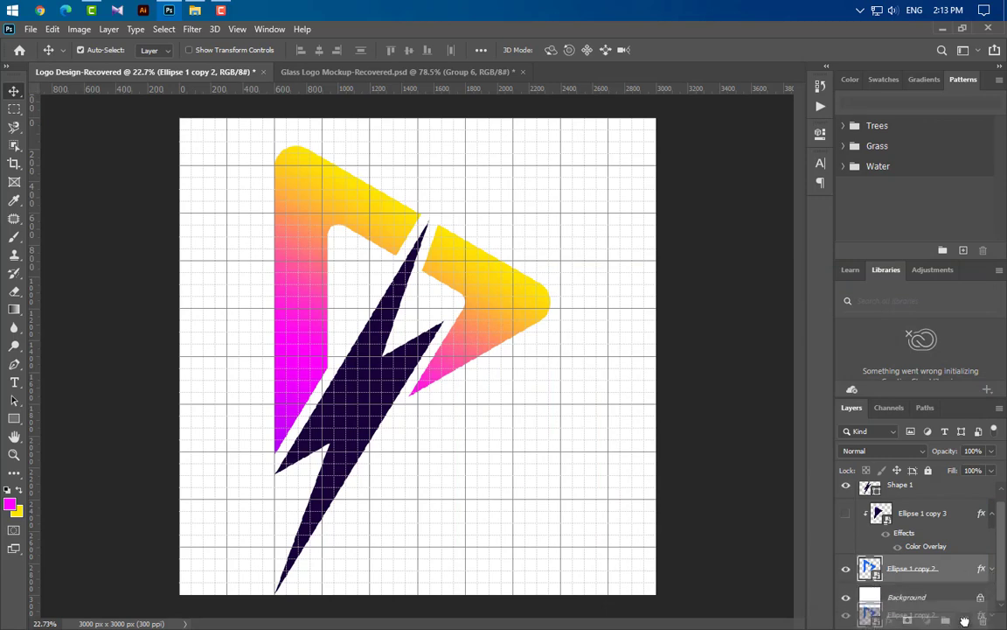
right_click(951, 569)
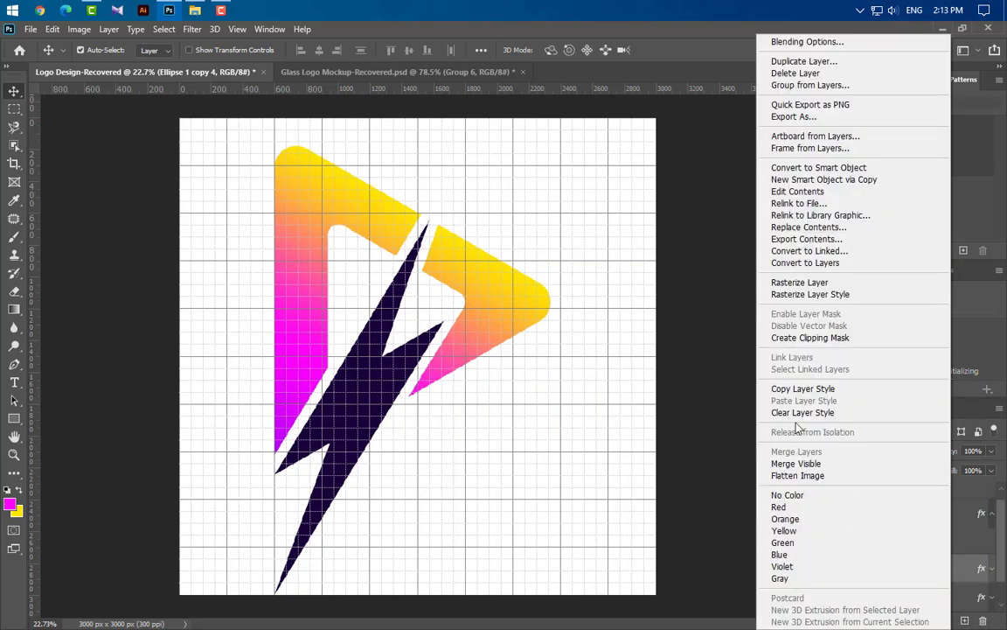
left_click(797, 392)
right_click(955, 583)
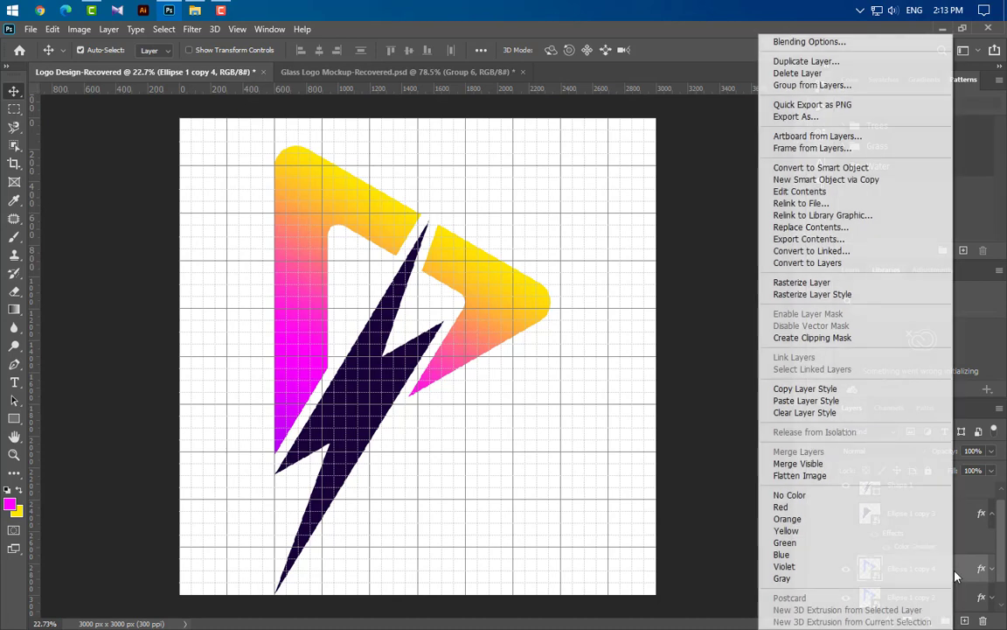
left_click(844, 168)
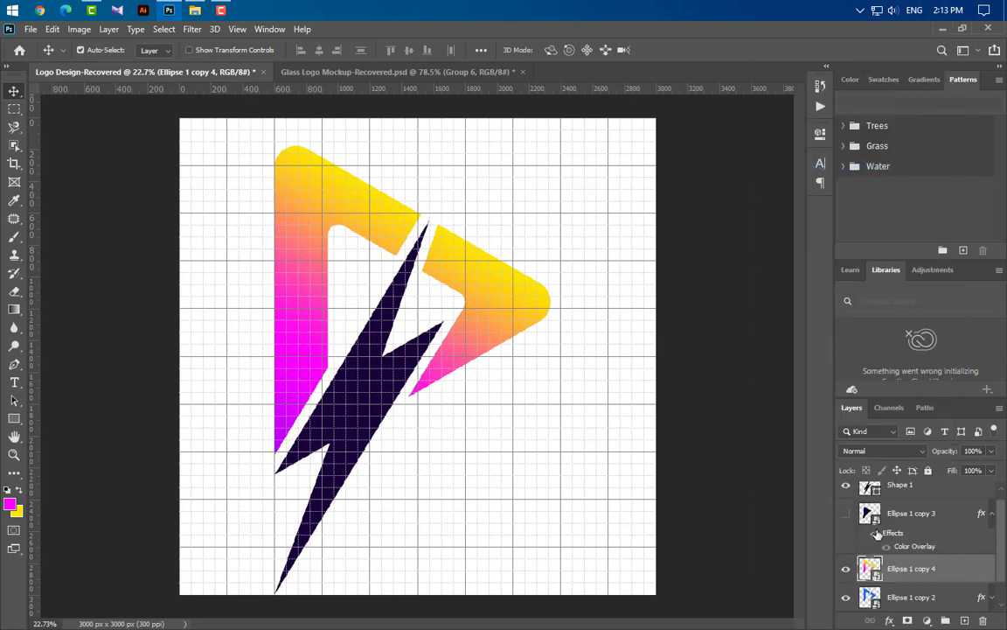
Clip Ellipse 1 copy 3 to the layer below and paste the gradient style onto it.
left_click(845, 514)
right_click(953, 517)
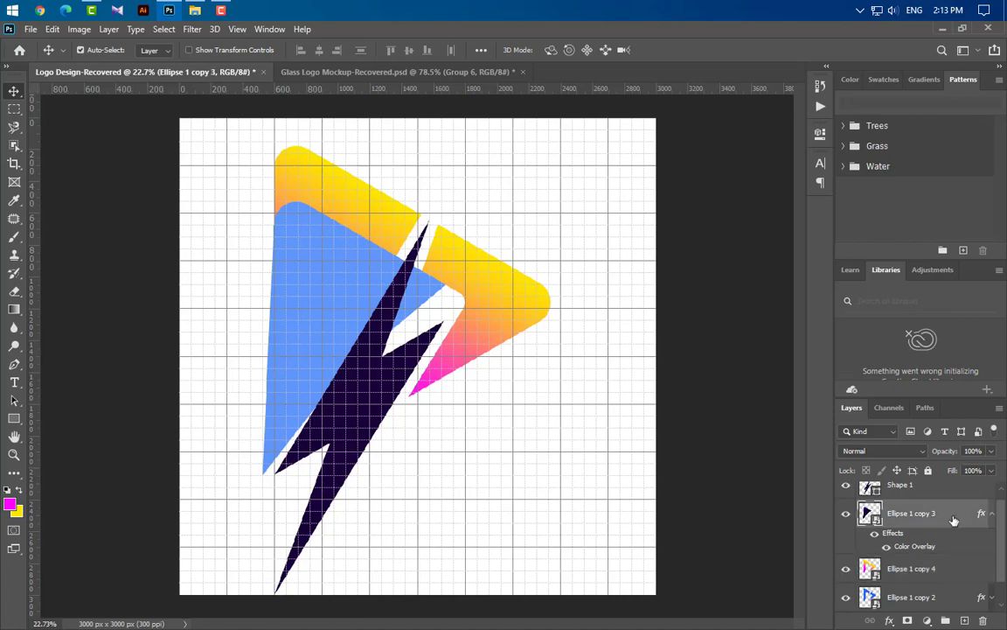
left_click(815, 338)
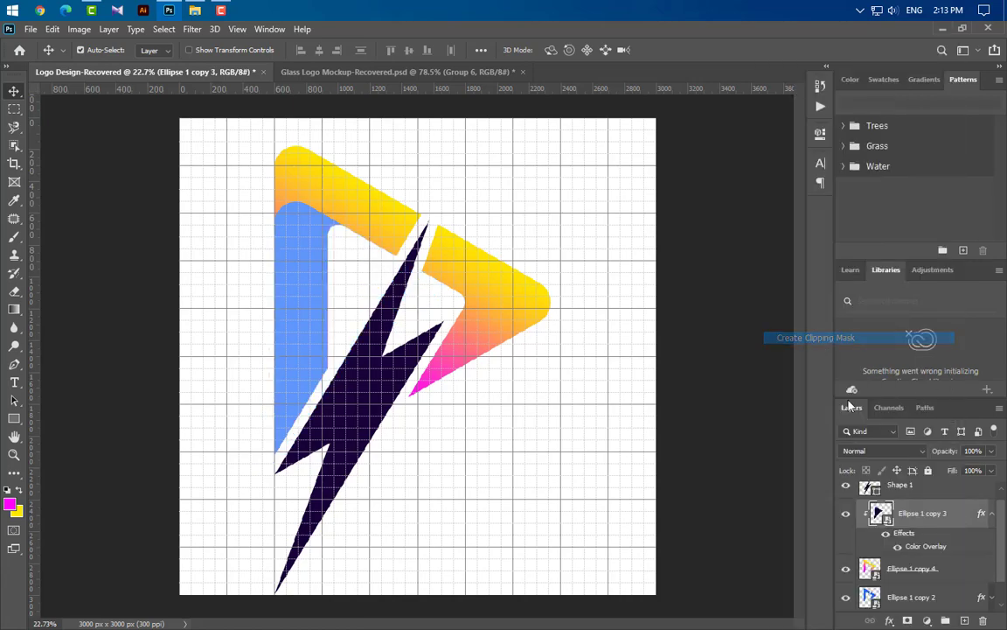
right_click(962, 529)
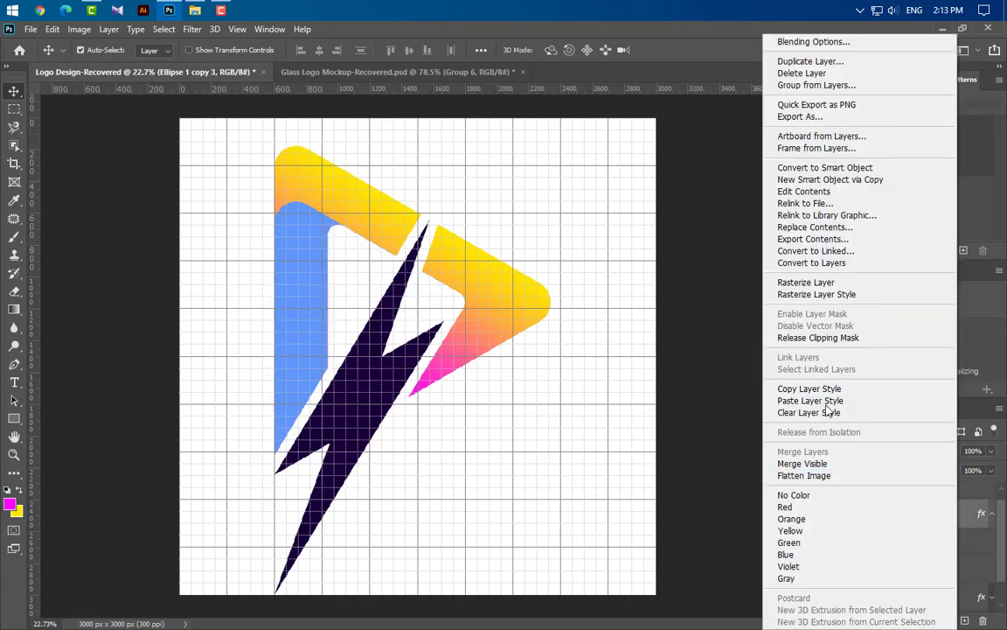
left_click(816, 400)
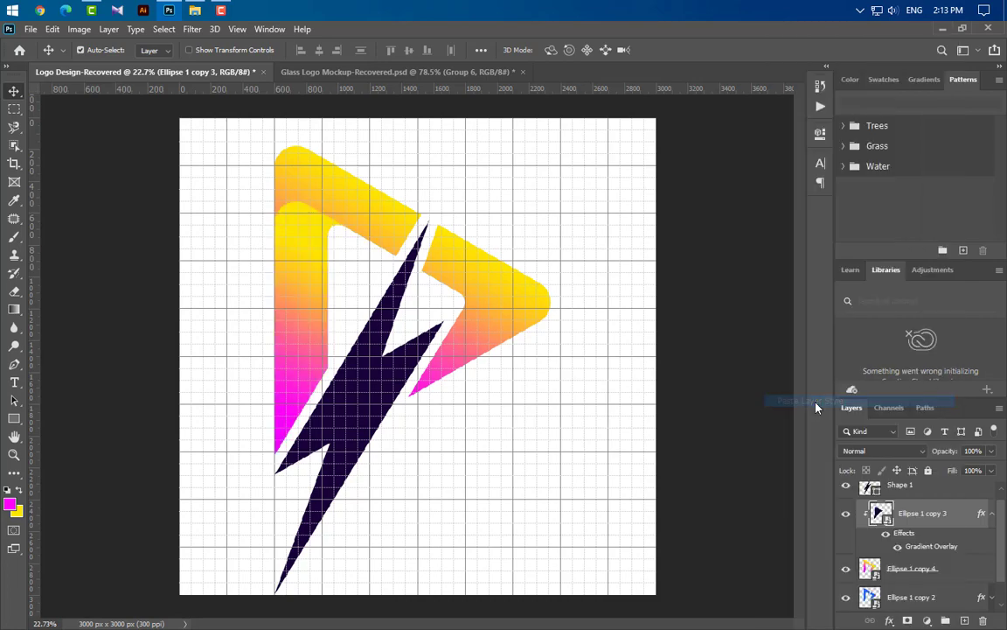
Set the left bar's gradient angle to 90° and shift it upward.
double_click(942, 547)
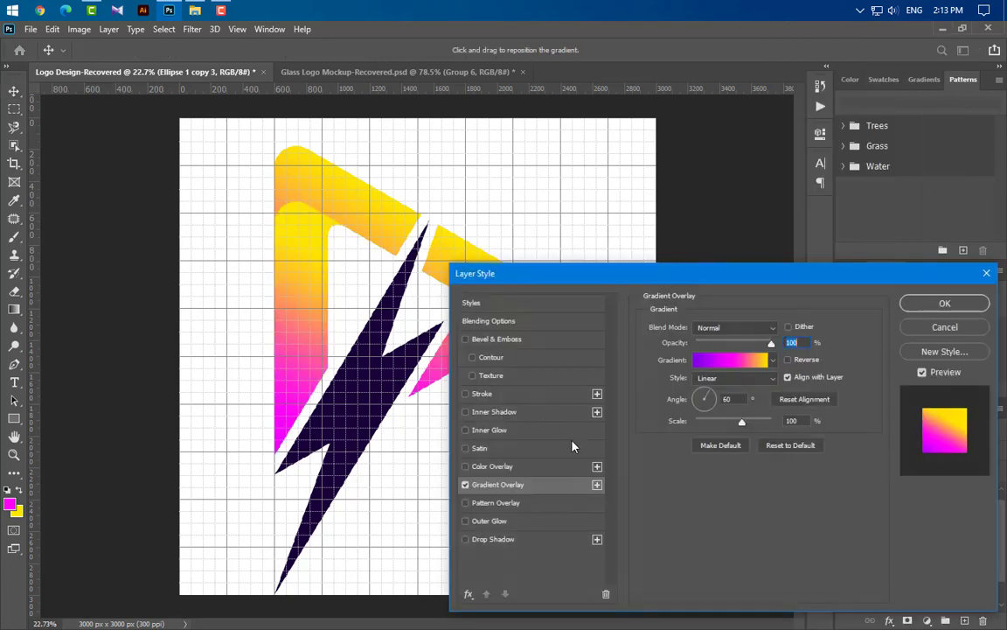
key("Tab")
type("90")
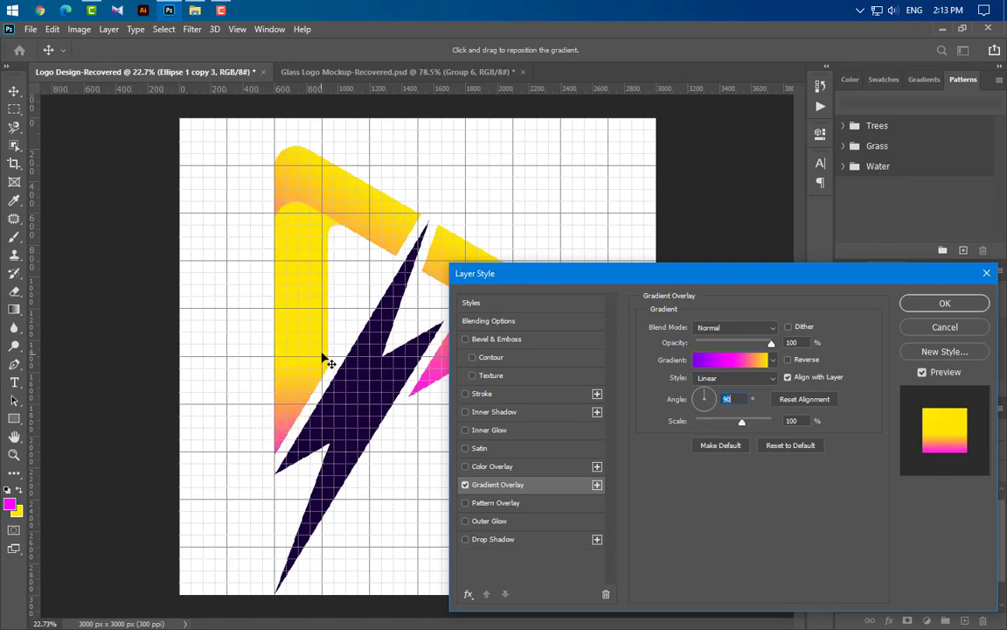
mouse_move(326, 360)
left_mouse_down()
mouse_move(325, 238)
mouse_move(325, 304)
left_mouse_up()
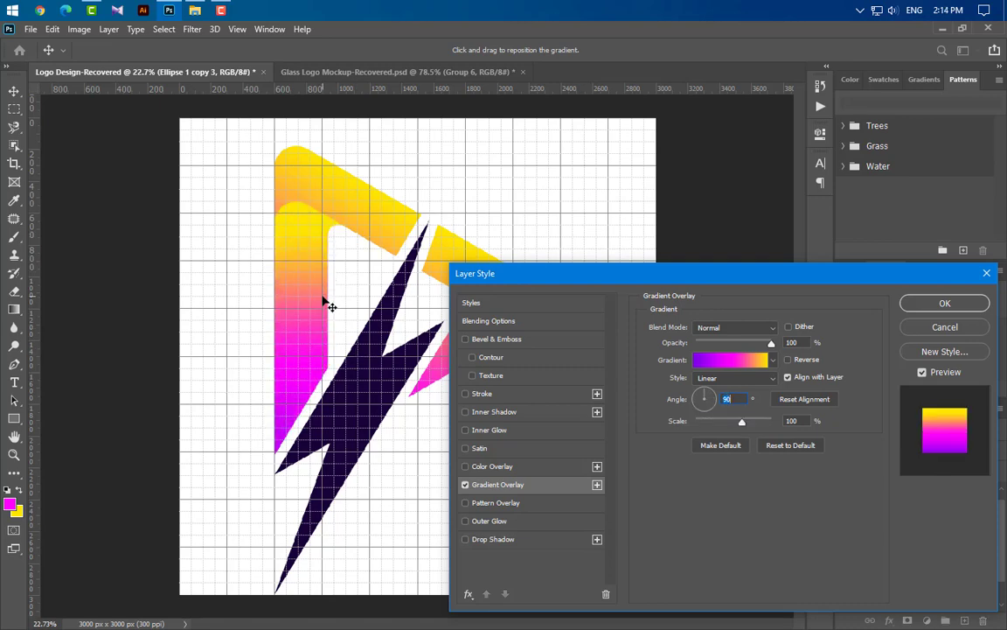
left_click(943, 303)
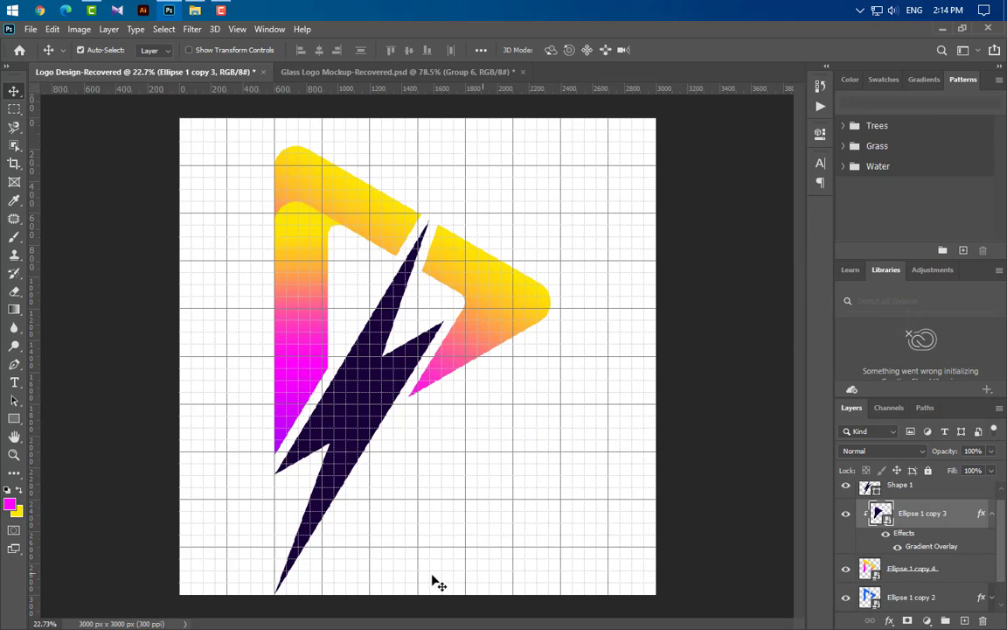
Paste the gradient style onto the lightning bolt (Shape 1) and shift the gradient upward.
left_click(382, 400)
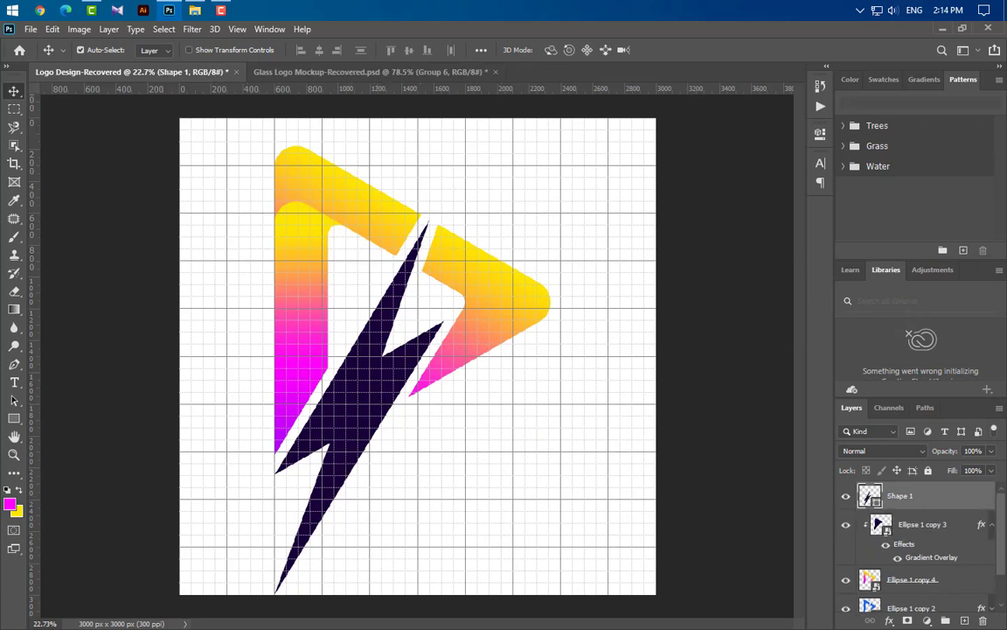
right_click(957, 498)
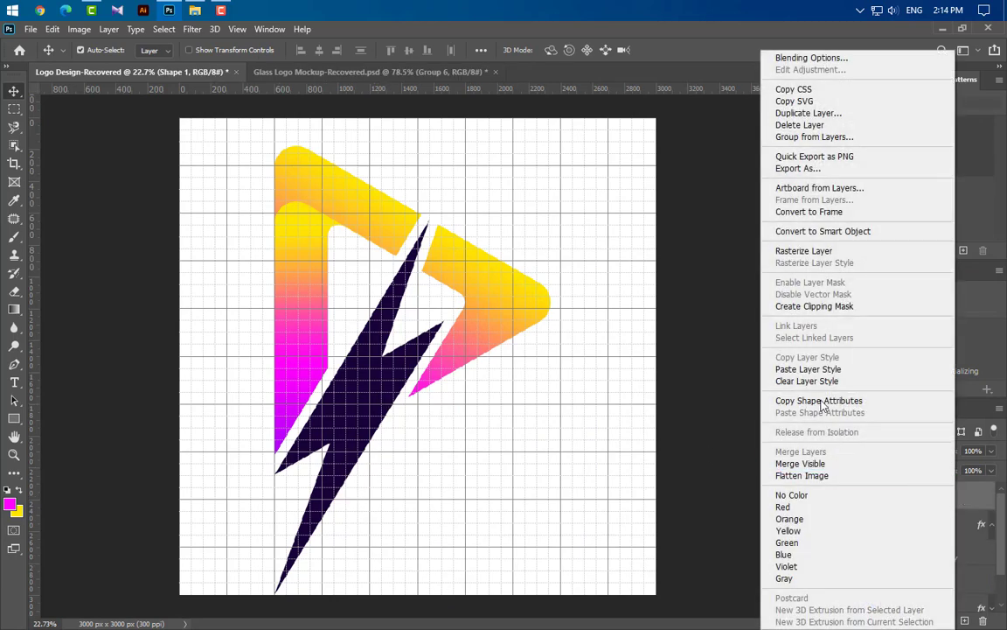
left_click(820, 369)
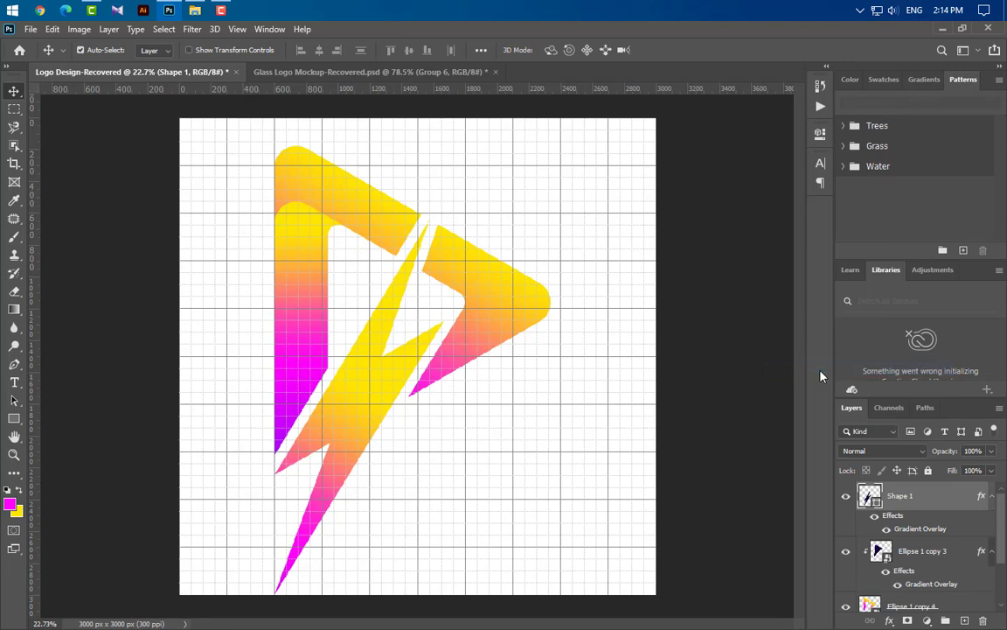
double_click(925, 542)
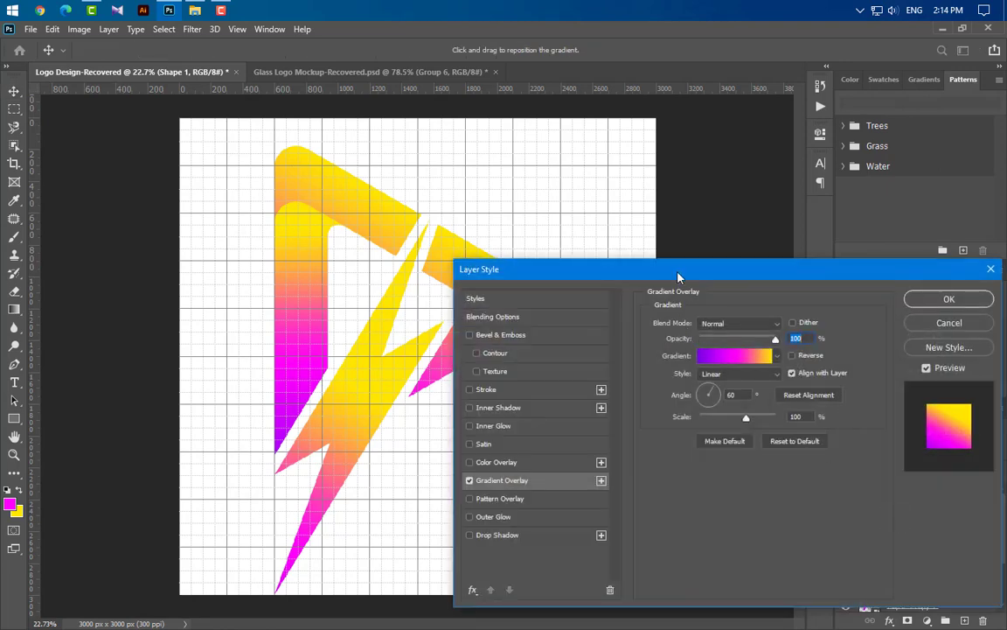
left_click_drag(750, 267, 830, 266)
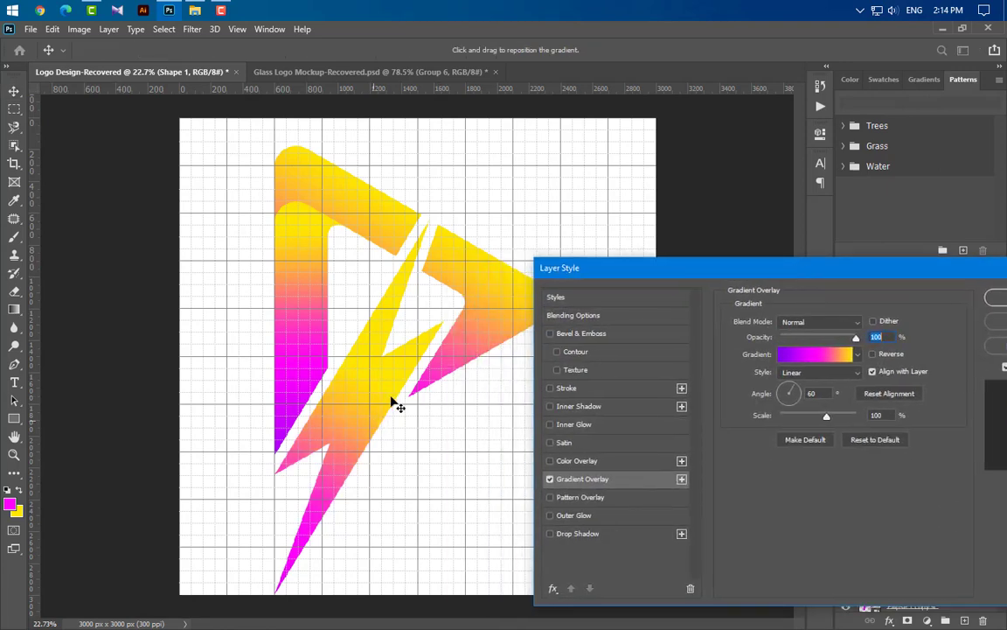
left_click_drag(428, 340, 479, 274)
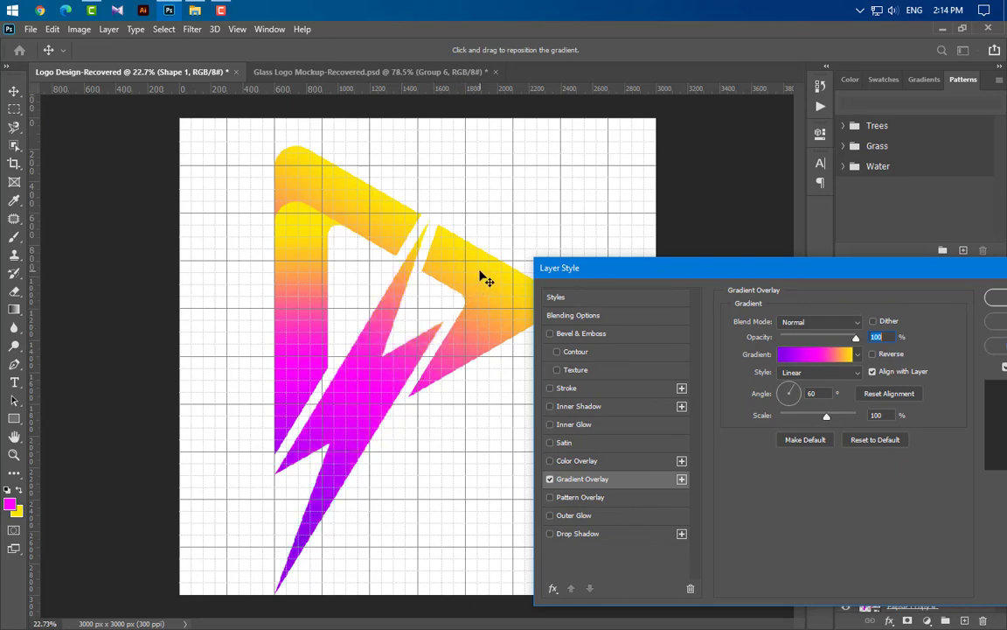
left_click_drag(931, 277, 831, 277)
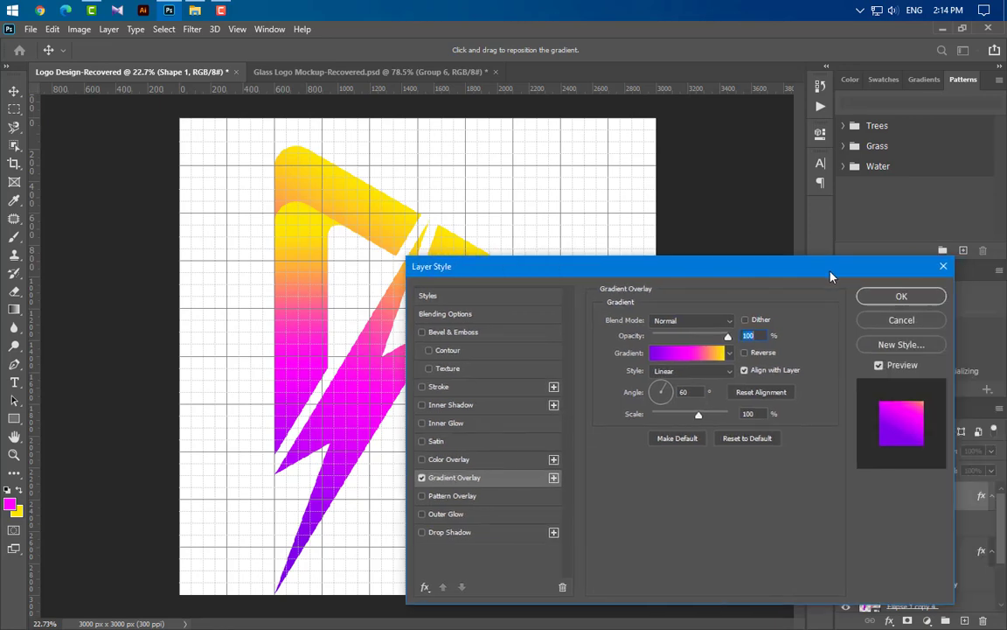
left_click(880, 296)
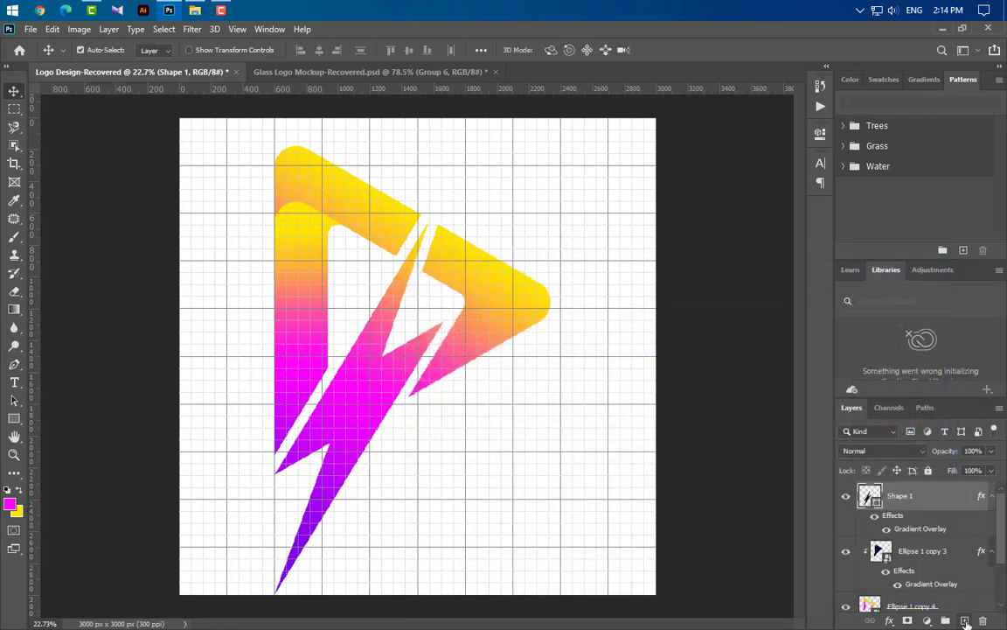
Add an empty Layer 1 above the lightning bolt.
left_click(965, 621)
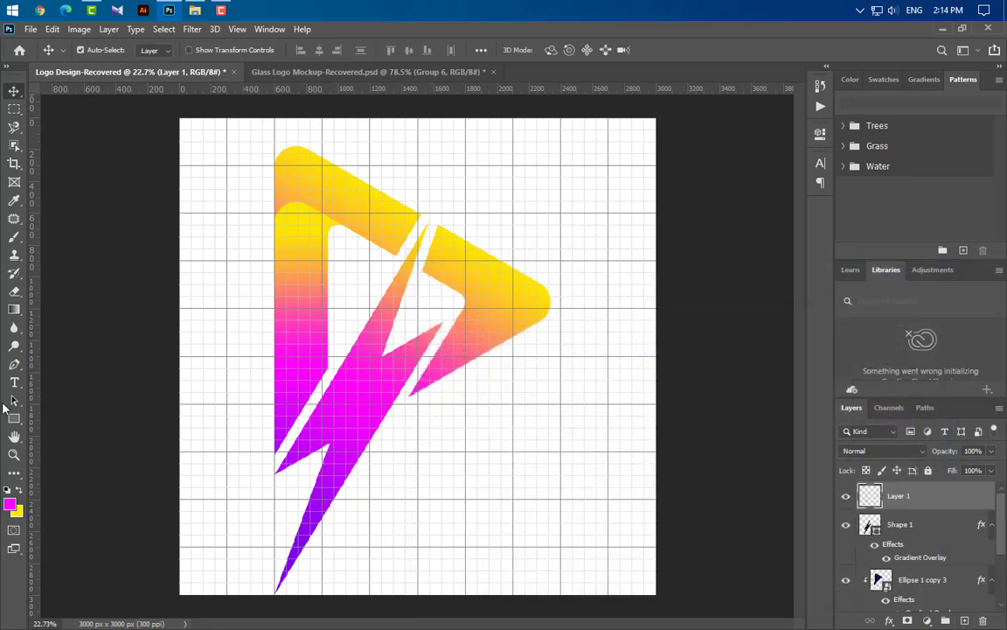
left_click(10, 365)
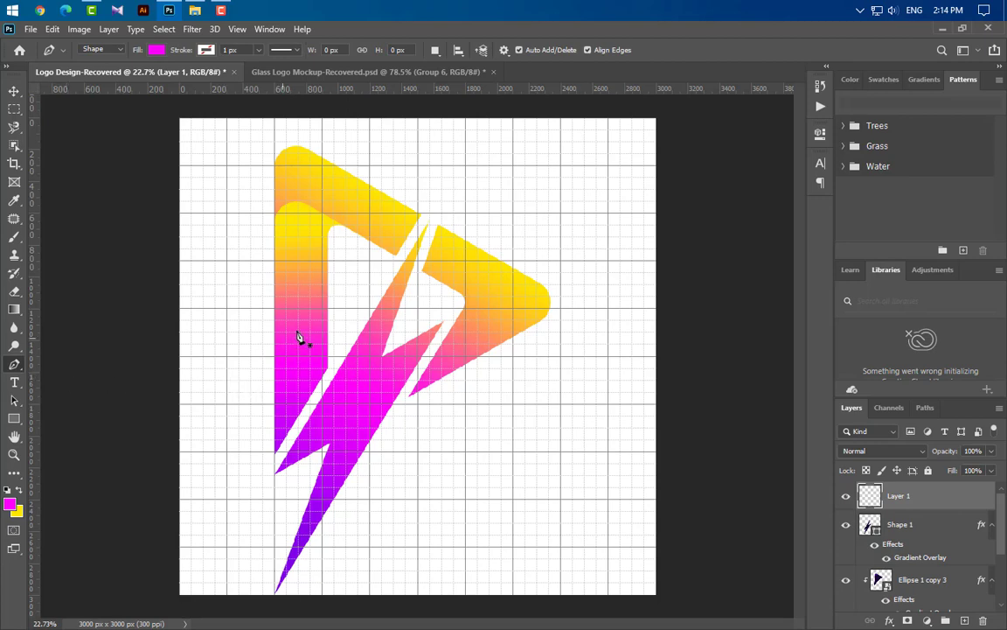
scroll(450, 198, "up", 2)
scroll(429, 248, "up", 4)
scroll(393, 259, "up", 3)
Start the magenta shape with anchors at the bolt's top tip and bottom tip.
scroll(402, 253, "up", 2)
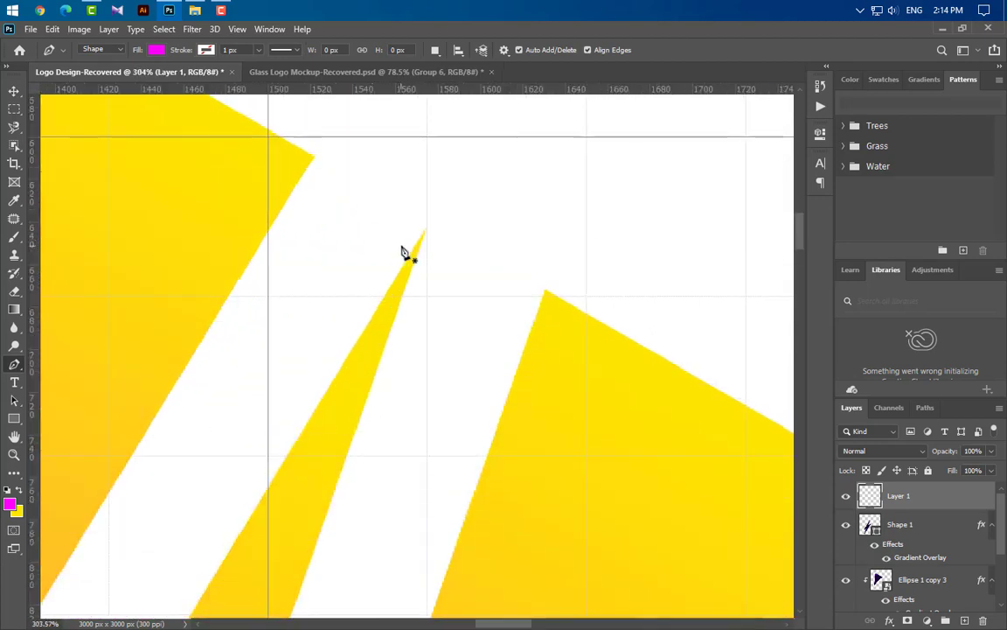
scroll(402, 252, "up", 1)
left_click(436, 222)
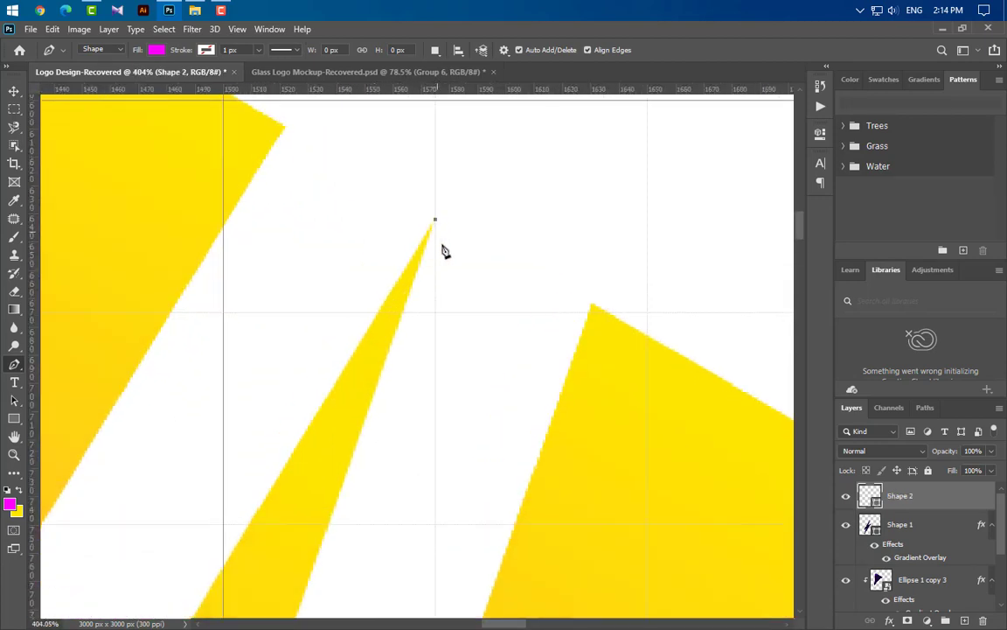
scroll(443, 247, "down", 2)
scroll(455, 280, "down", 2)
scroll(450, 275, "down", 2)
scroll(447, 275, "down", 2)
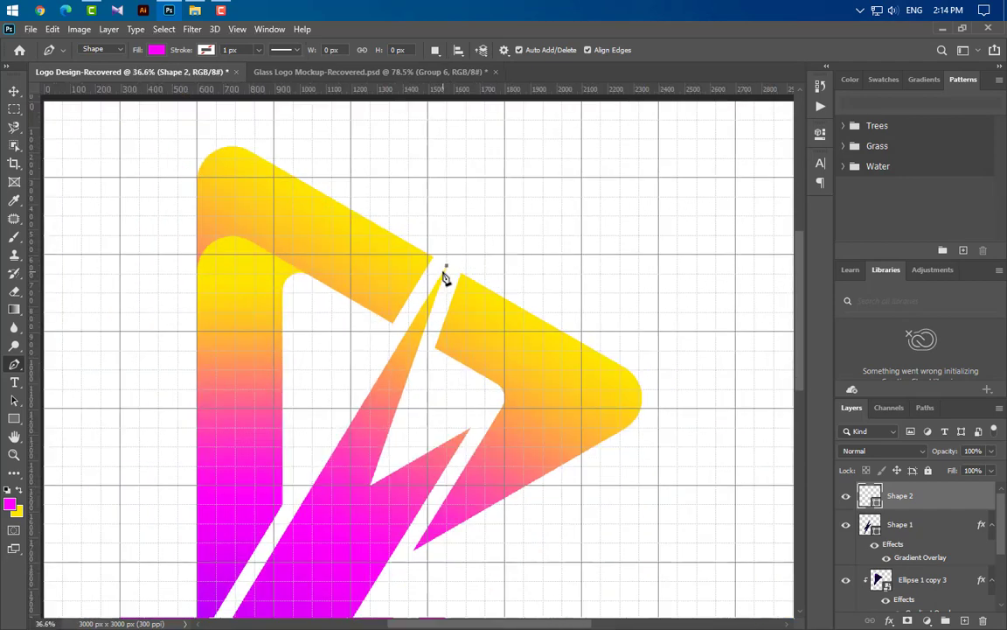
scroll(444, 278, "down", 2)
scroll(282, 606, "up", 2)
scroll(282, 606, "up", 2)
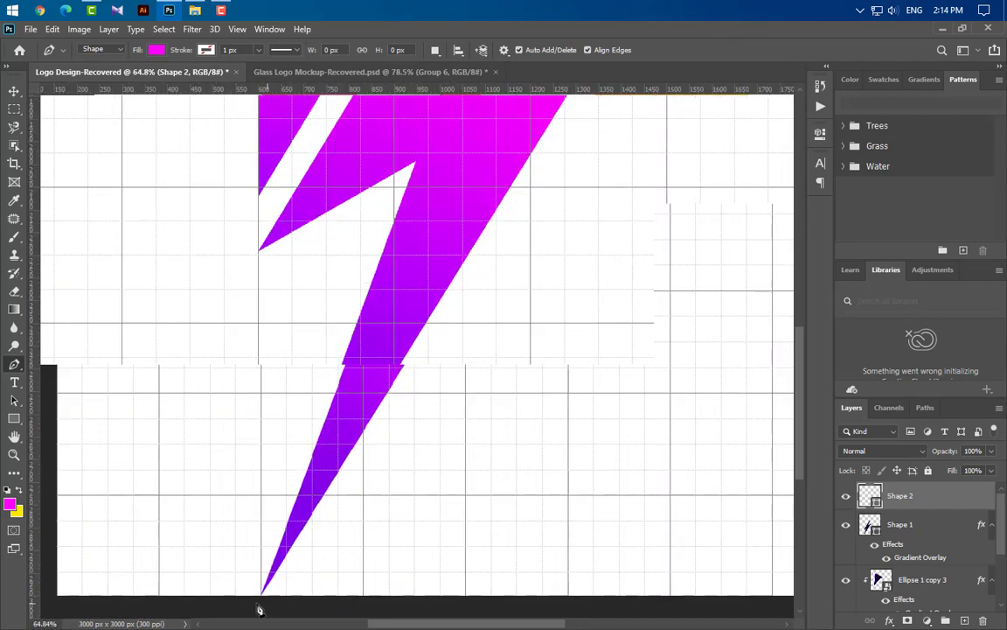
scroll(259, 602, "up", 2)
scroll(264, 598, "up", 2)
scroll(254, 596, "up", 2)
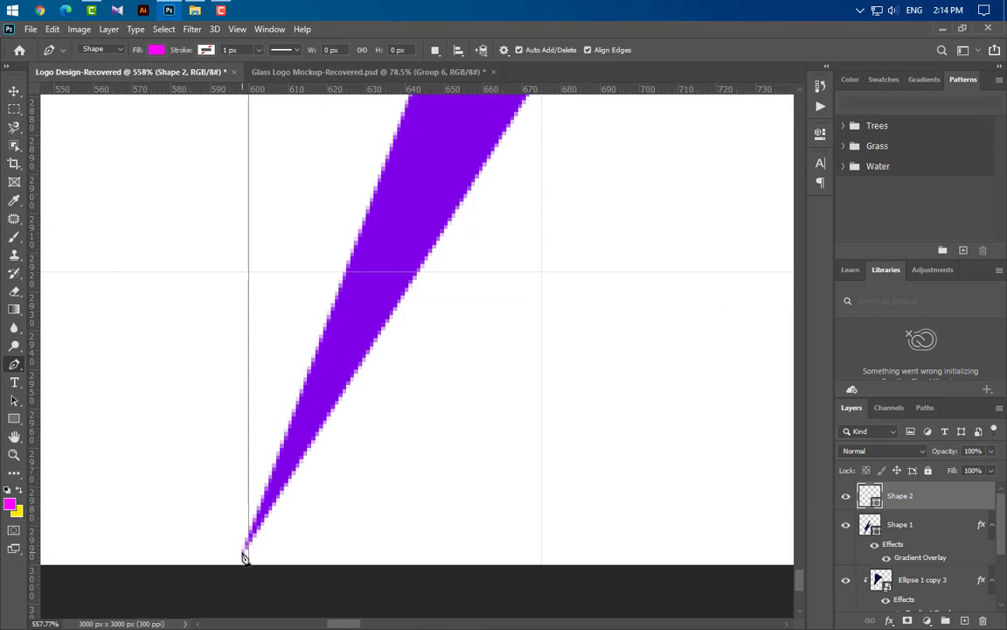
left_click(242, 553)
key("Right")
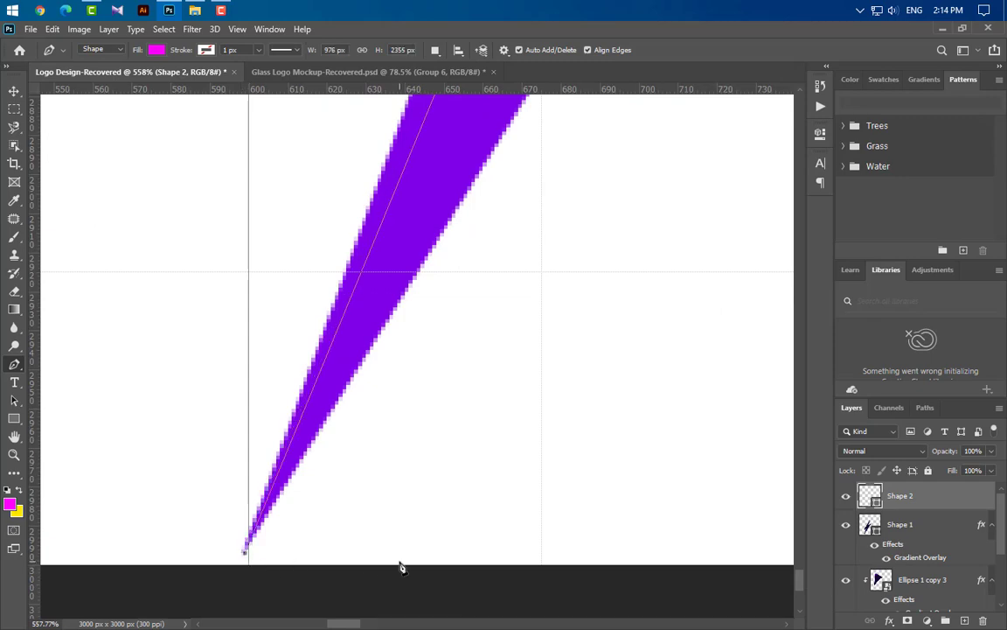
Trace anchors up the bolt's left edge to finish Shape 2, and duplicate Shape 1 as Shape 1 copy.
scroll(400, 567, "down", 2)
scroll(400, 565, "down", 2)
scroll(401, 564, "down", 2)
scroll(403, 568, "down", 1)
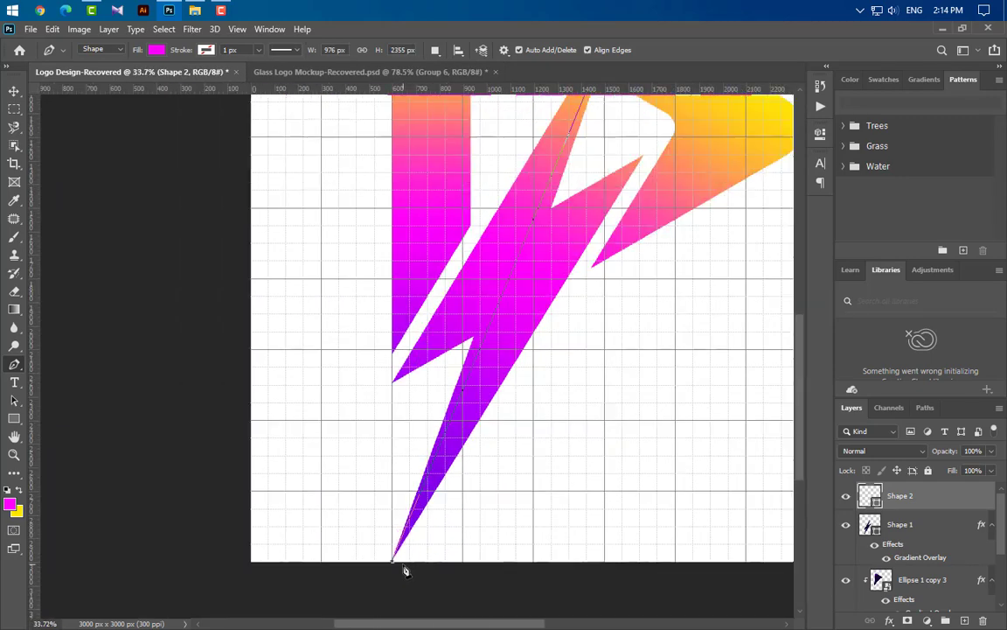
left_click(350, 552)
left_click(383, 374)
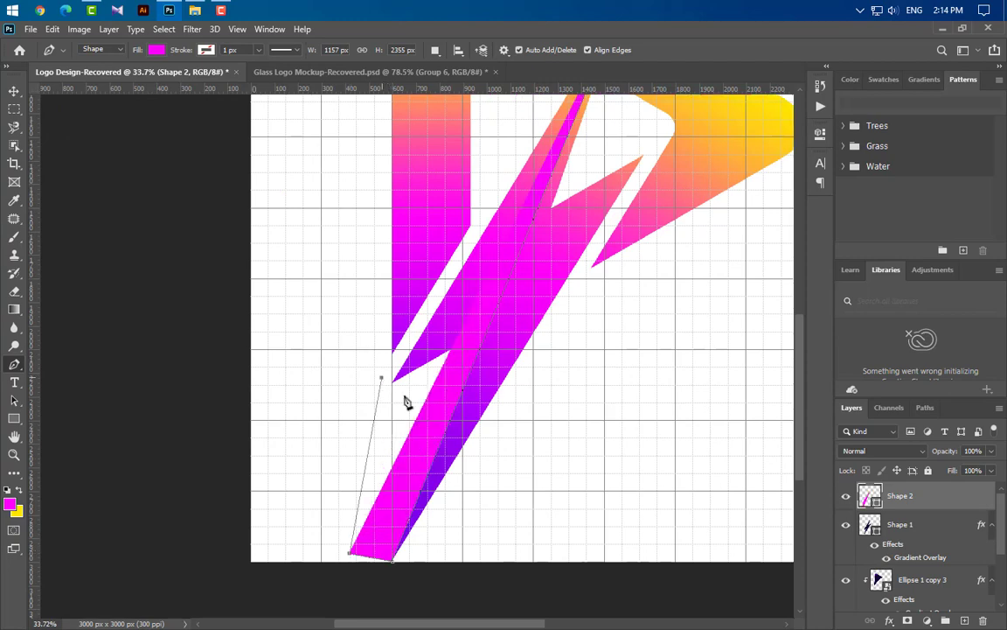
left_click(536, 161)
scroll(510, 443, "down", 2)
scroll(482, 396, "down", 1)
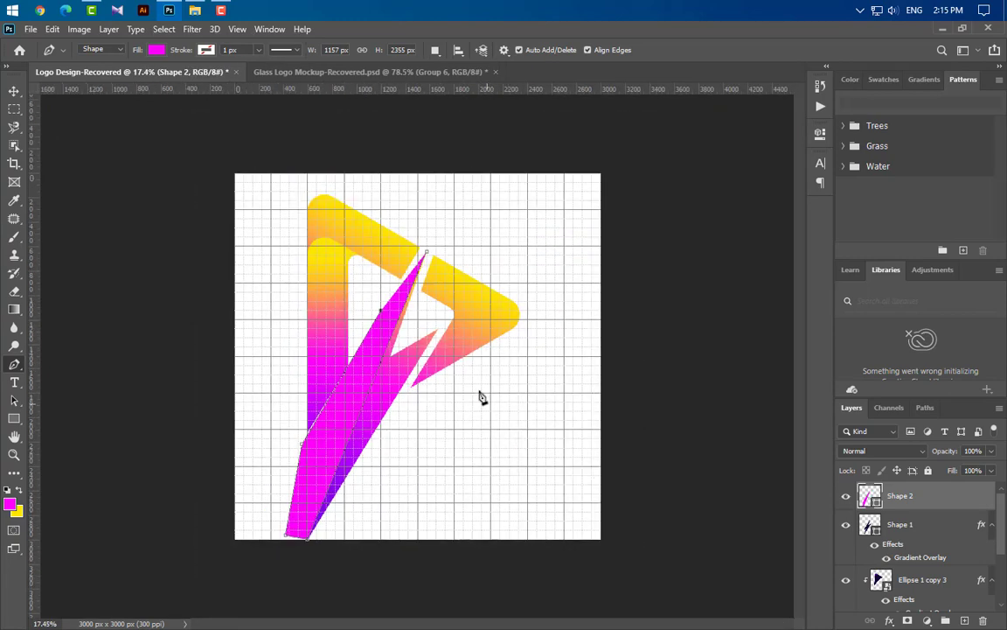
left_click(427, 237)
left_click(430, 237)
left_click_drag(952, 536, 965, 621)
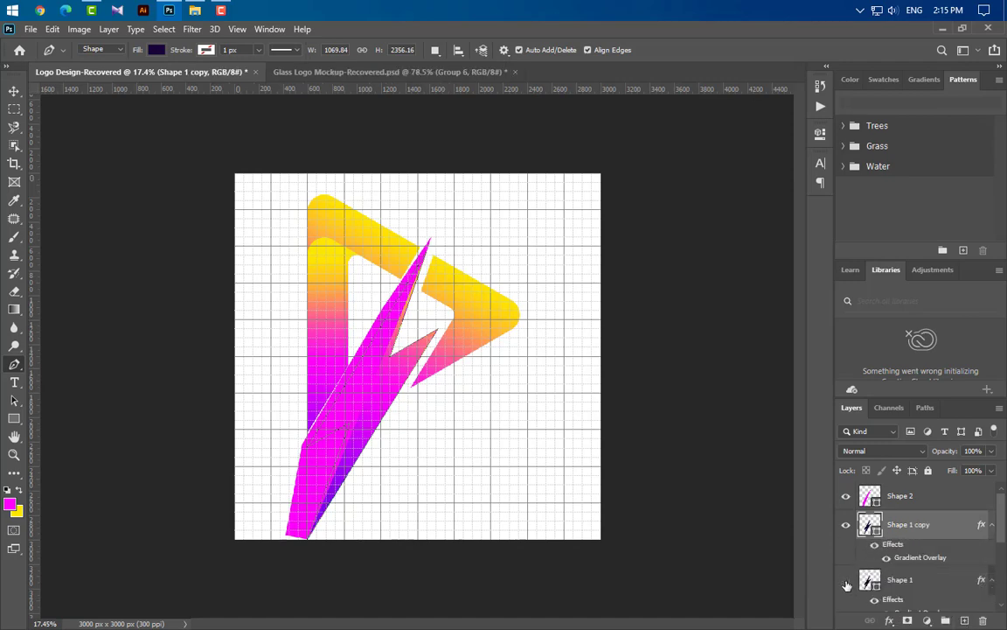
Hide the original bolt and convert Shape 1 copy into a smart object.
left_click(993, 581)
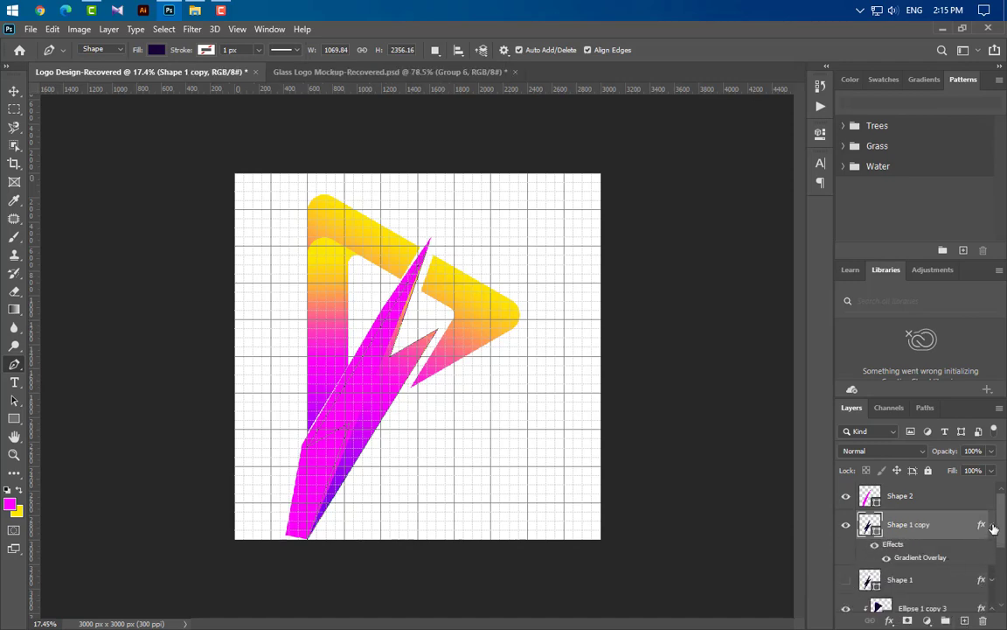
left_click(993, 525)
right_click(973, 532)
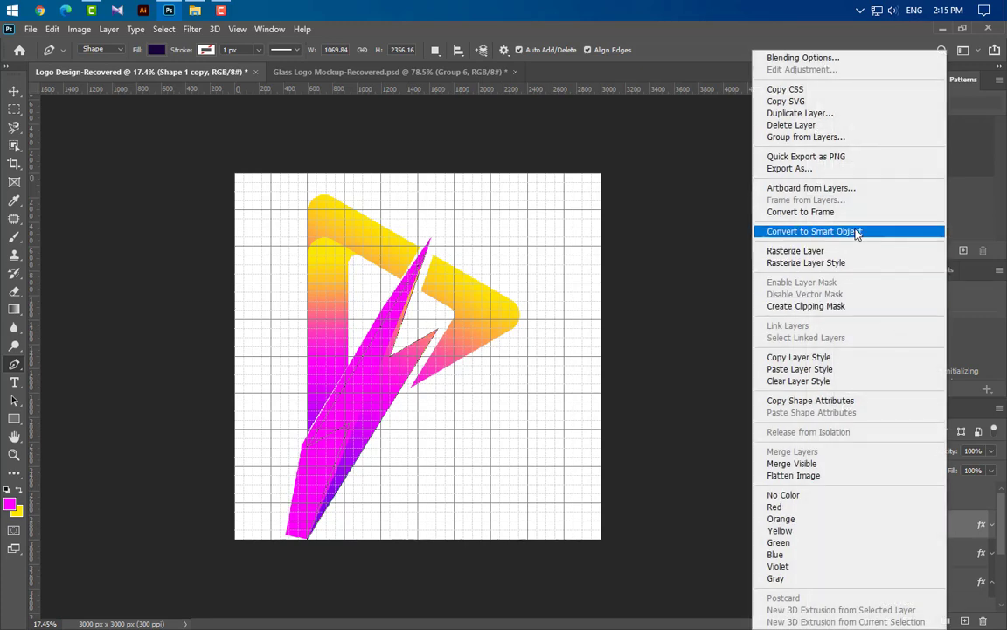
left_click(856, 232)
Clip Shape 2 to the bolt copy and paste the gradient style onto it.
right_click(931, 496)
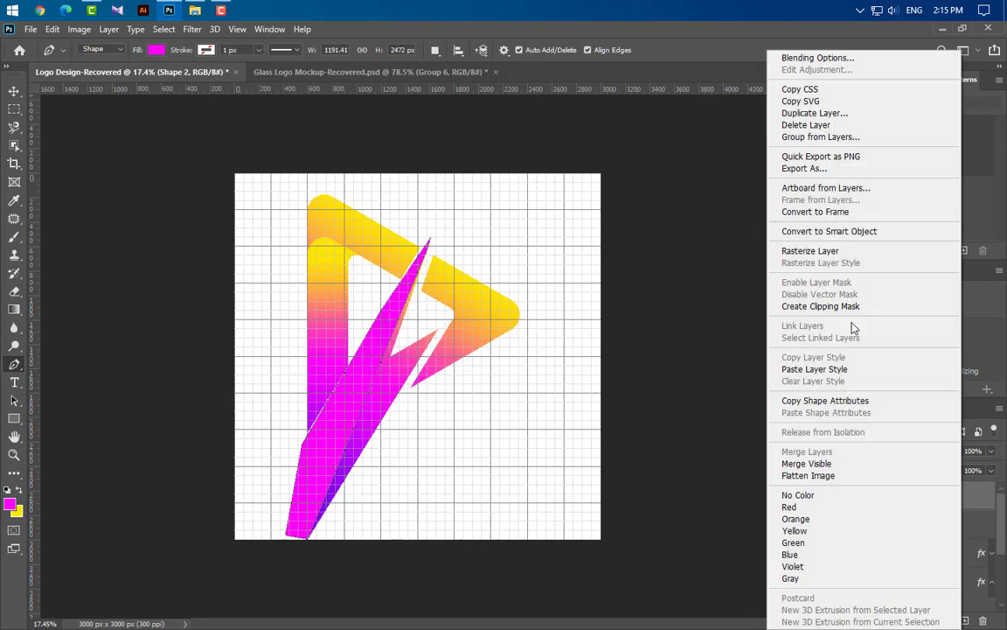
left_click(846, 308)
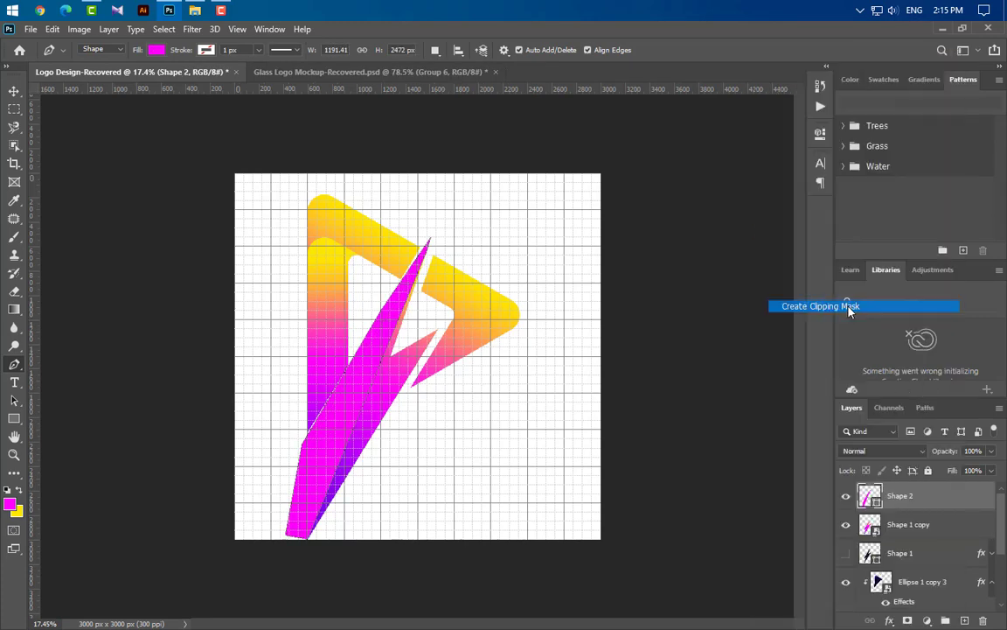
right_click(959, 501)
left_click(837, 371)
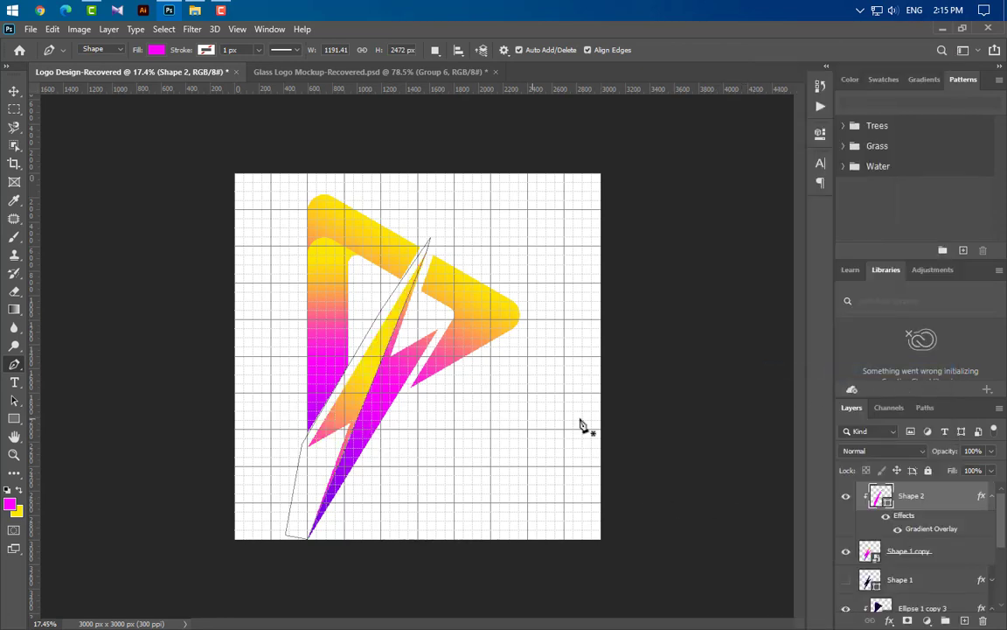
Drag Shape 2's gradient overlay upward on the bolt so it shades magenta to purple, and confirm.
double_click(931, 530)
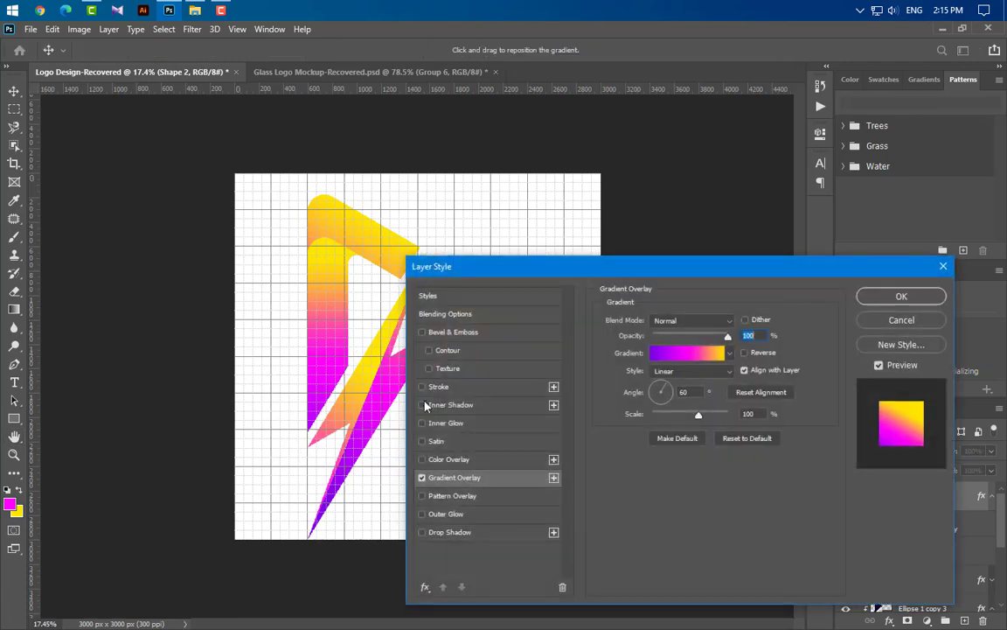
left_click_drag(469, 264, 631, 278)
left_click_drag(422, 375, 504, 240)
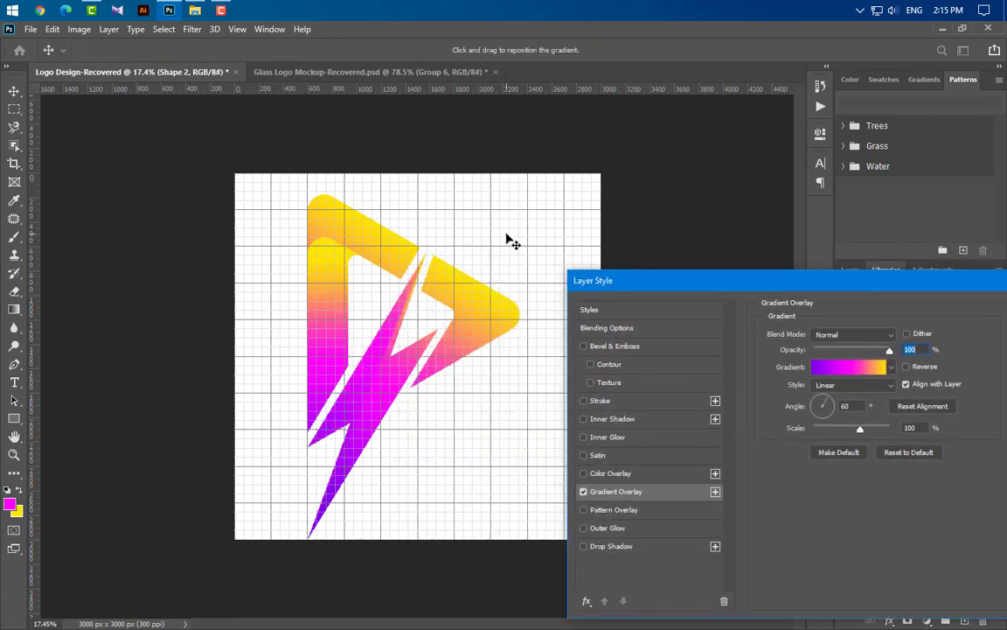
left_click_drag(970, 290, 710, 281)
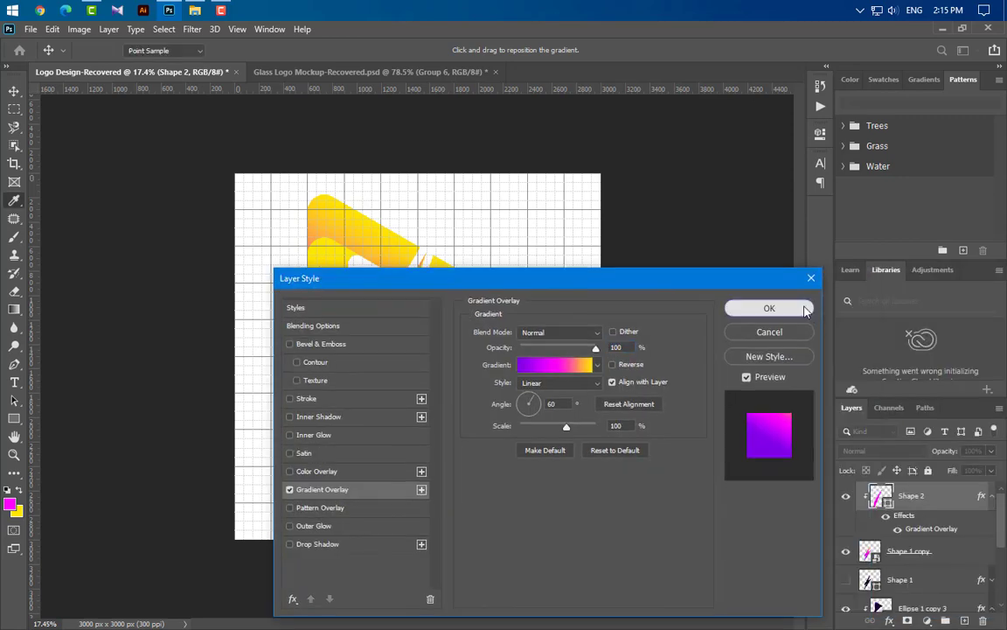
left_click(766, 307)
Select the logo layers from Shape 2 through Ellipse 1 copy 2 and group them as Group 1.
key("p")
scroll(452, 532, "up", 1)
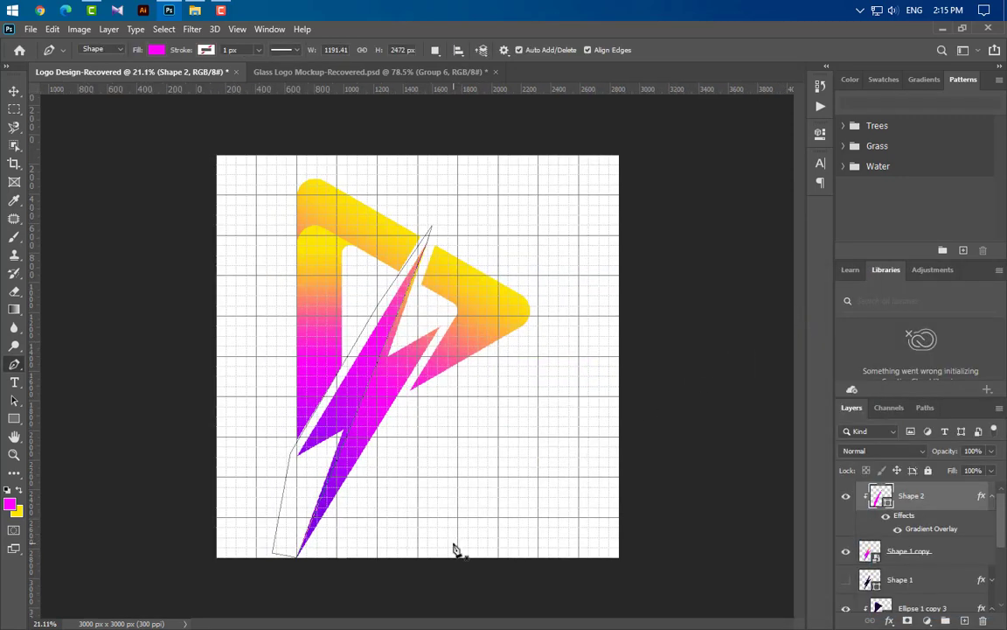
scroll(525, 516, "up", 1)
left_click(941, 552, "ctrl")
left_click(940, 579, "ctrl")
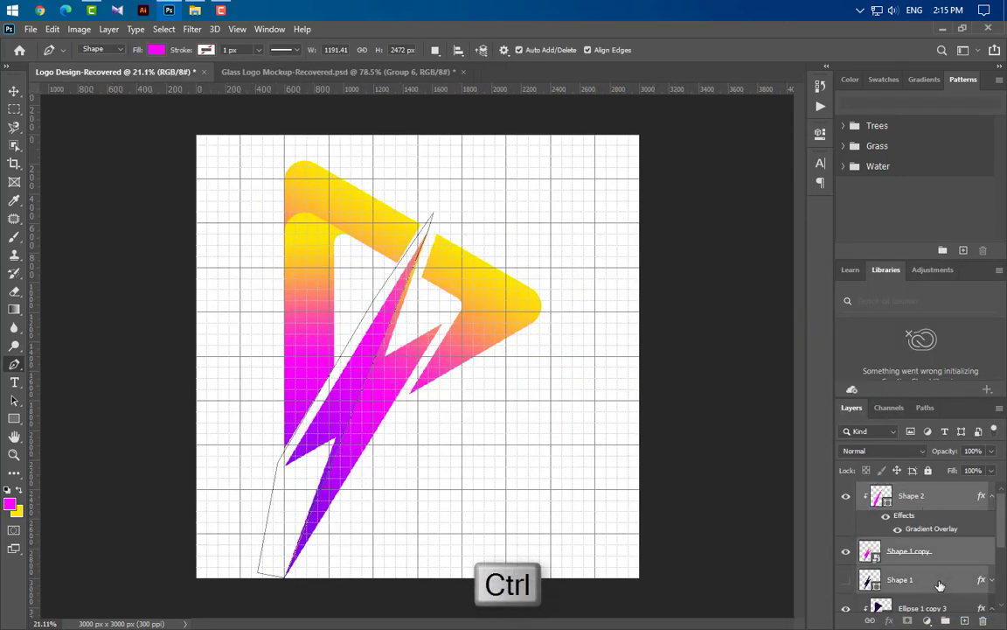
scroll(942, 568, "down", 2)
left_click(945, 543, "ctrl")
left_click(949, 595, "ctrl")
scroll(953, 598, "down", 2)
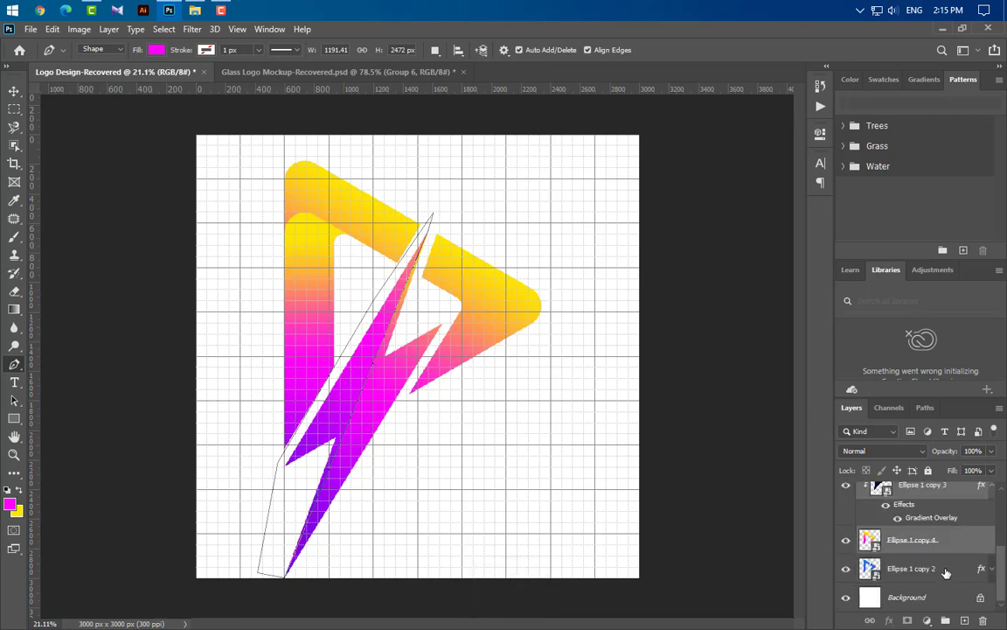
left_click(946, 580, "ctrl")
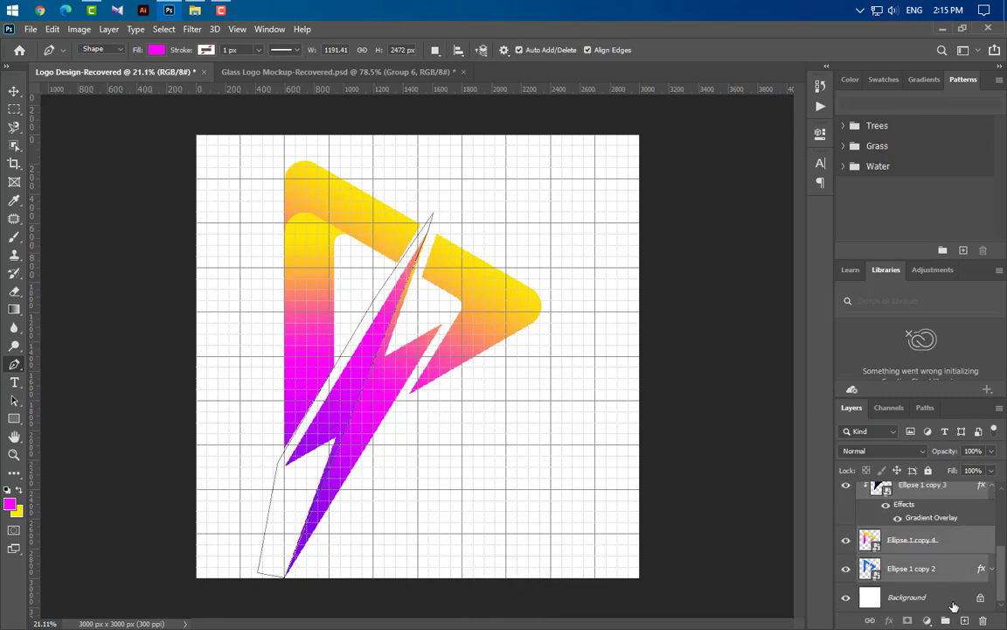
left_click(946, 620)
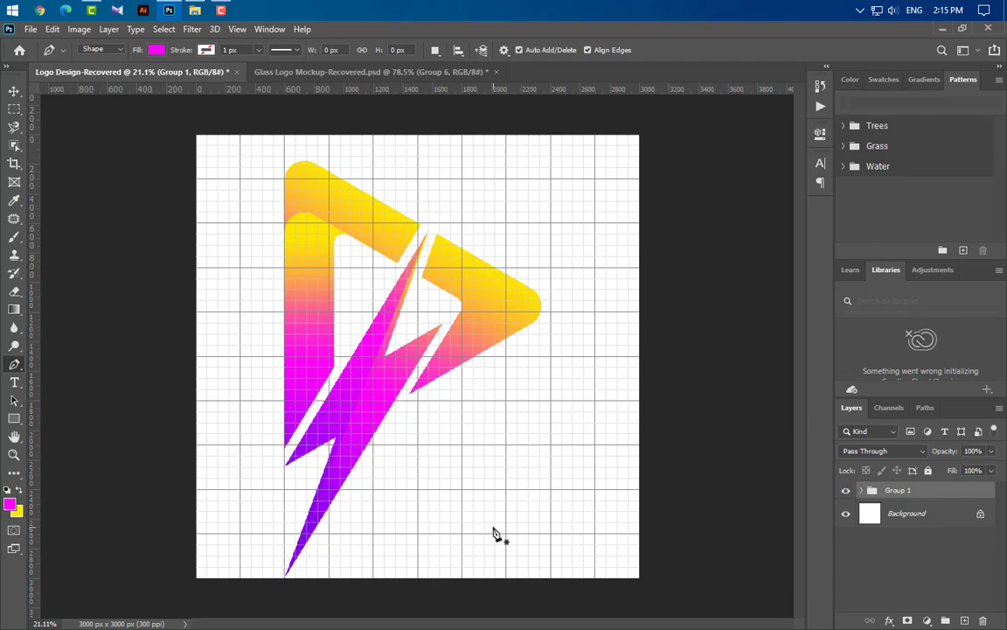
Scale Group 1 down to about 39% (750 px wide) and move it into the canvas's left half.
key("ctrl+t")
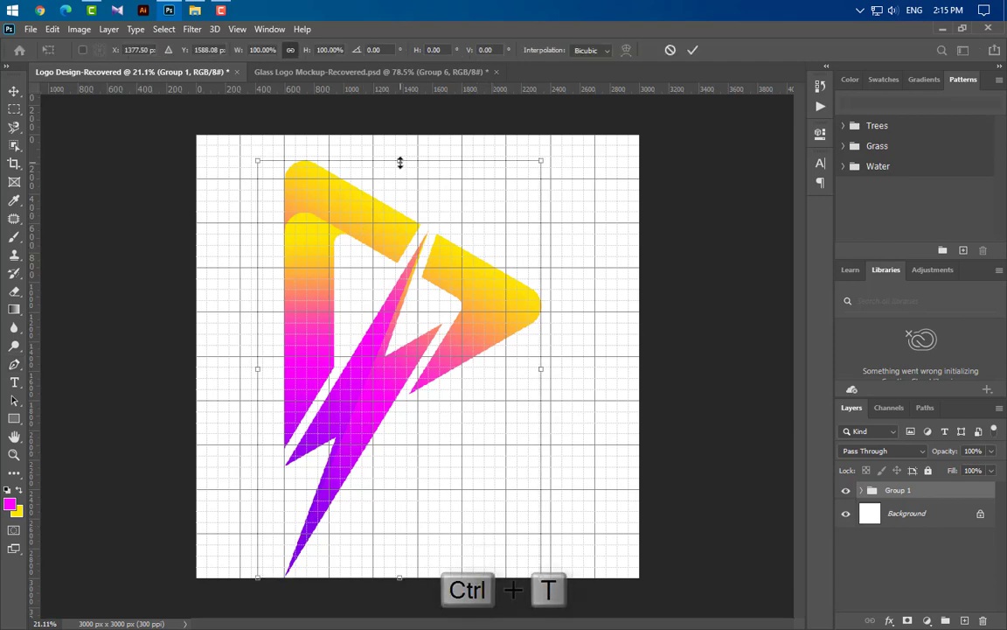
left_click_drag(399, 163, 394, 375)
mouse_move(401, 421)
left_mouse_down()
mouse_move(300, 373)
mouse_move(280, 292)
left_mouse_up()
left_click_drag(352, 356, 317, 354)
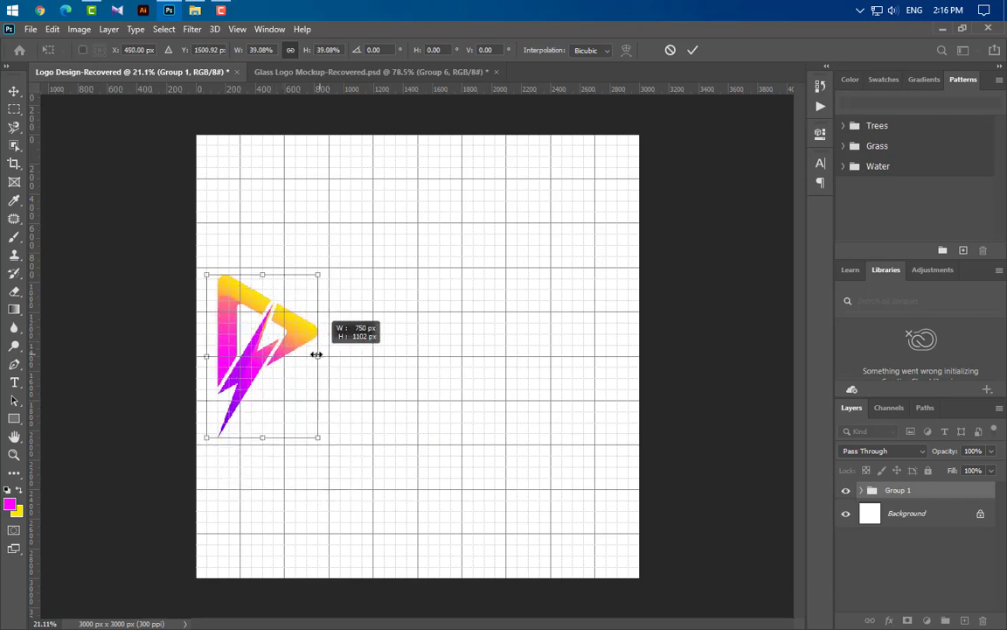
left_click(689, 50)
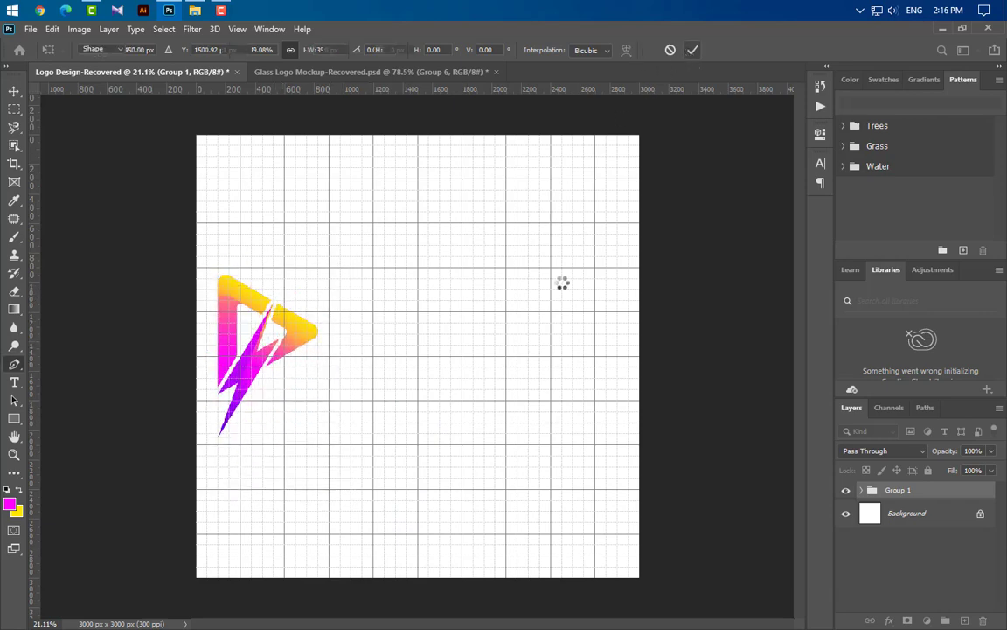
key("p")
scroll(479, 418, "up", 1)
Type 'POWER PLAY' right of the logo in navy Poppins SemiBold 105 pt.
key("v")
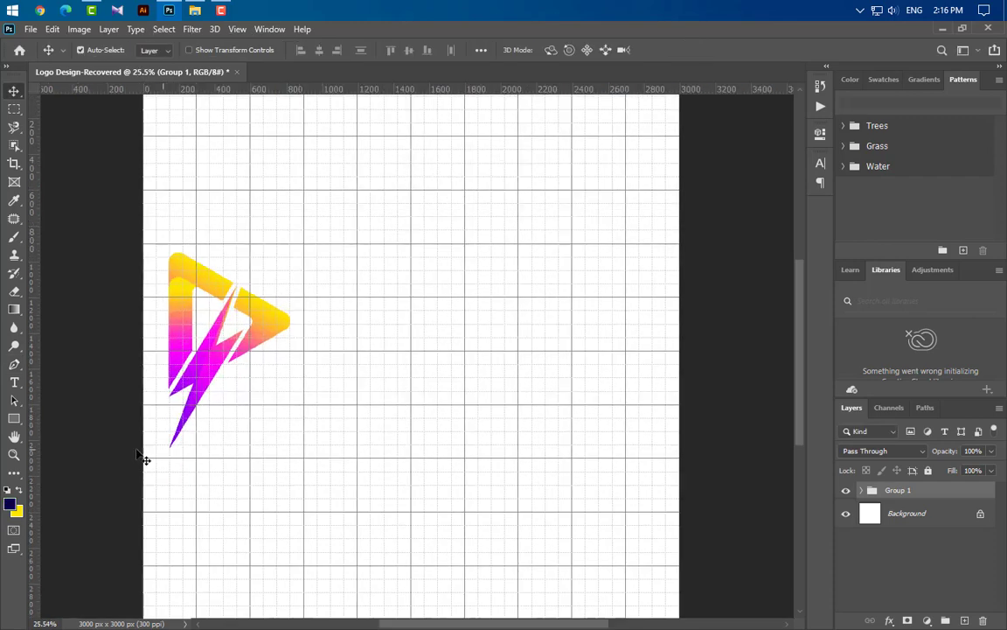
left_click(15, 382)
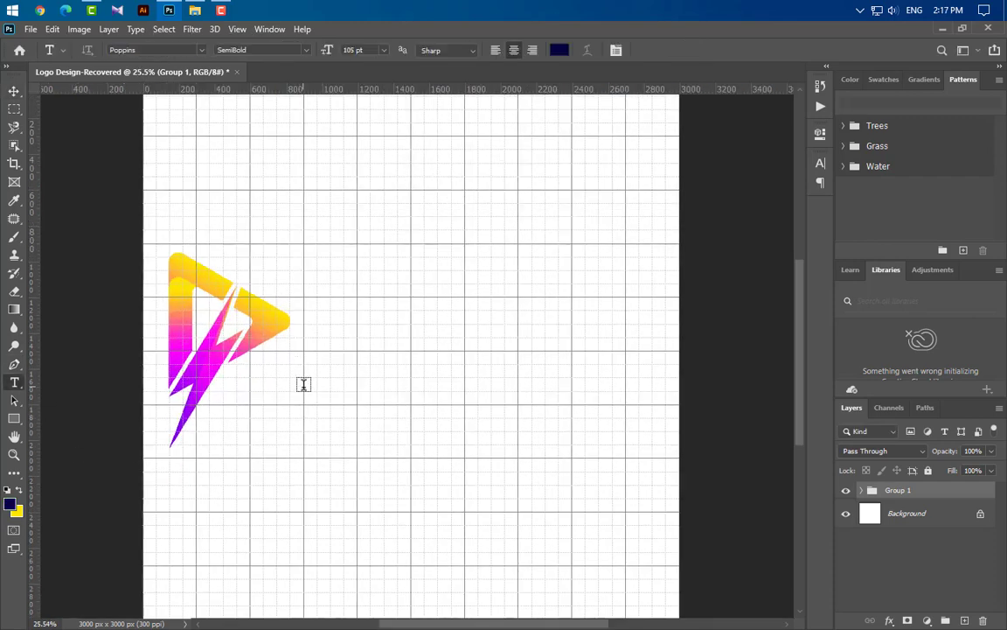
left_click(306, 387)
type("P")
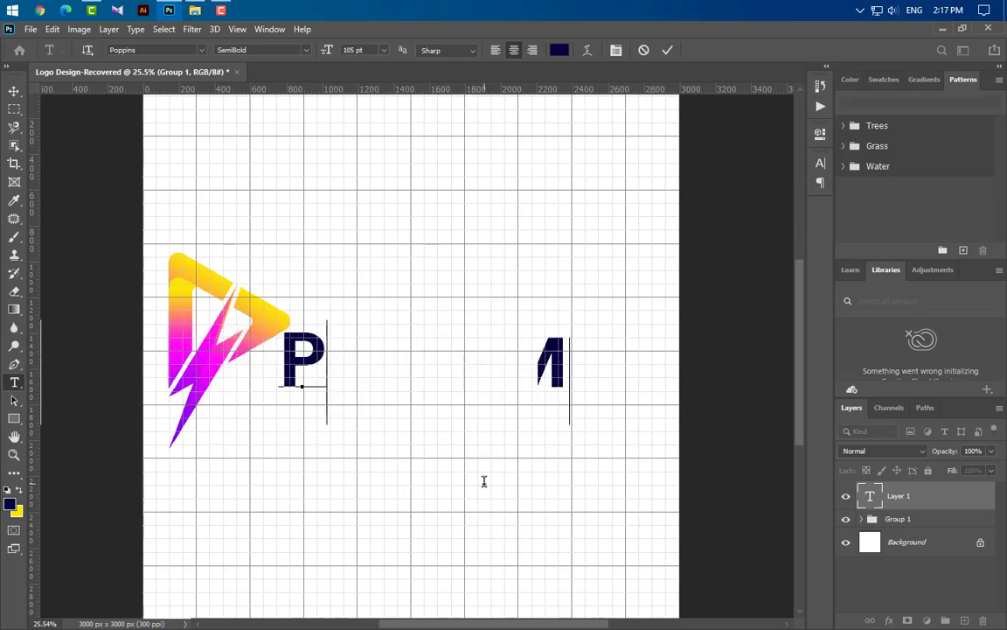
type("OWER ")
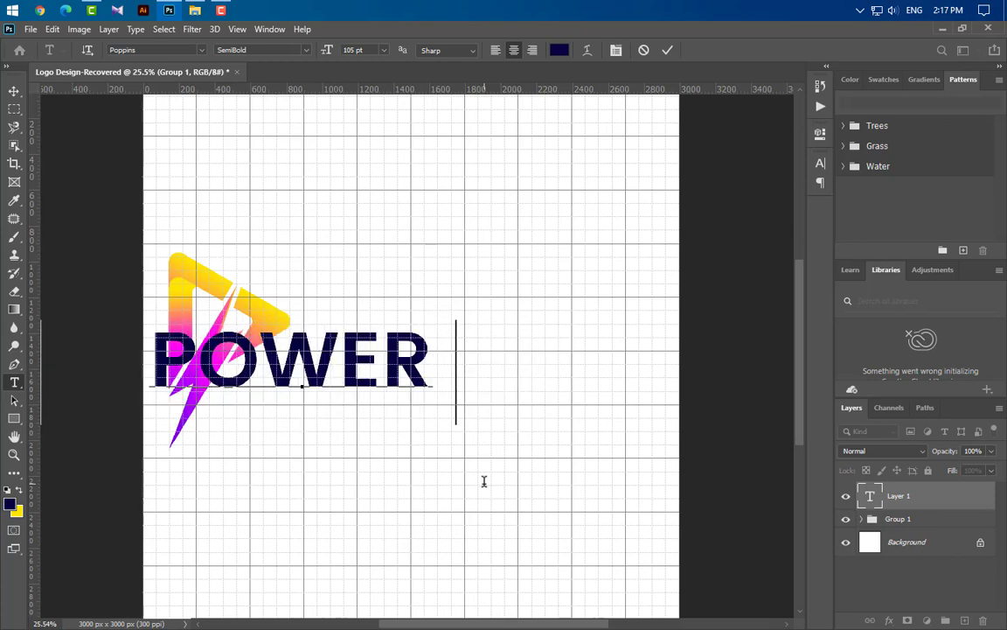
type("PLAY")
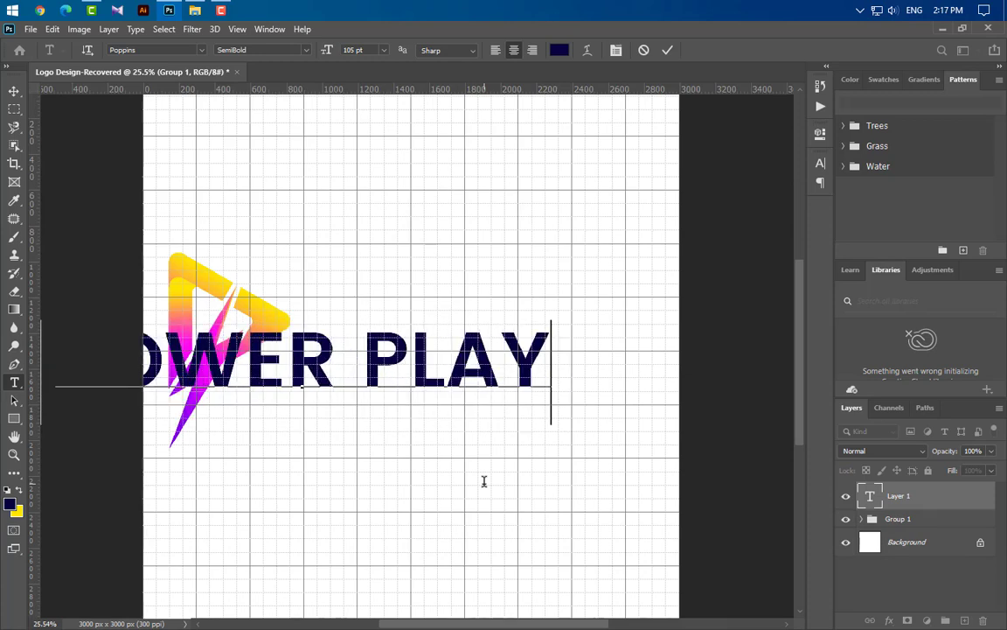
left_click(667, 50)
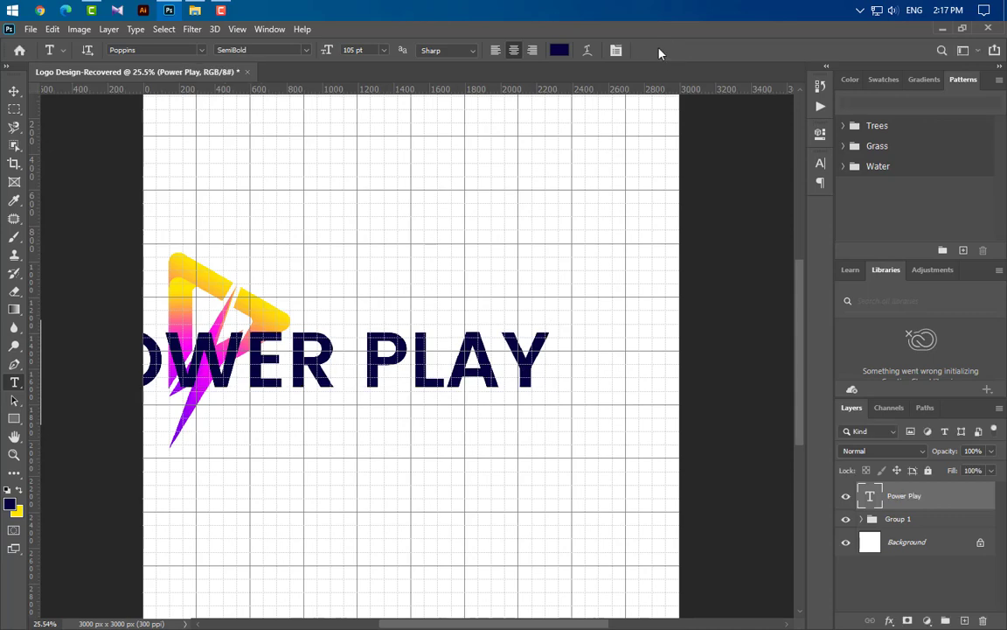
Scale the POWER PLAY text to 73% (76.66 pt) and align it beside the logo.
key("ctrl+t")
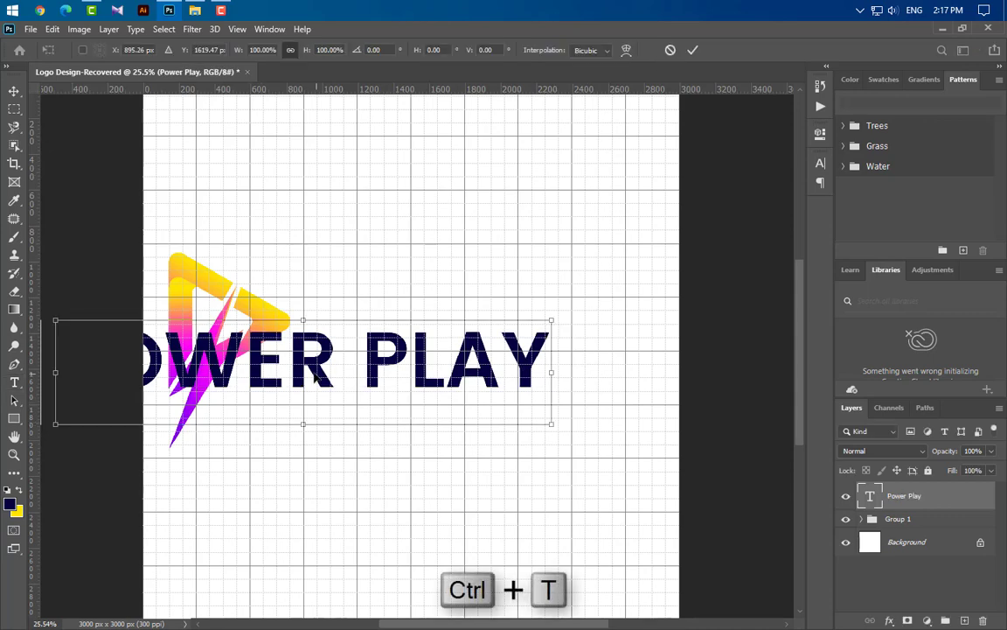
left_click_drag(315, 372, 518, 383)
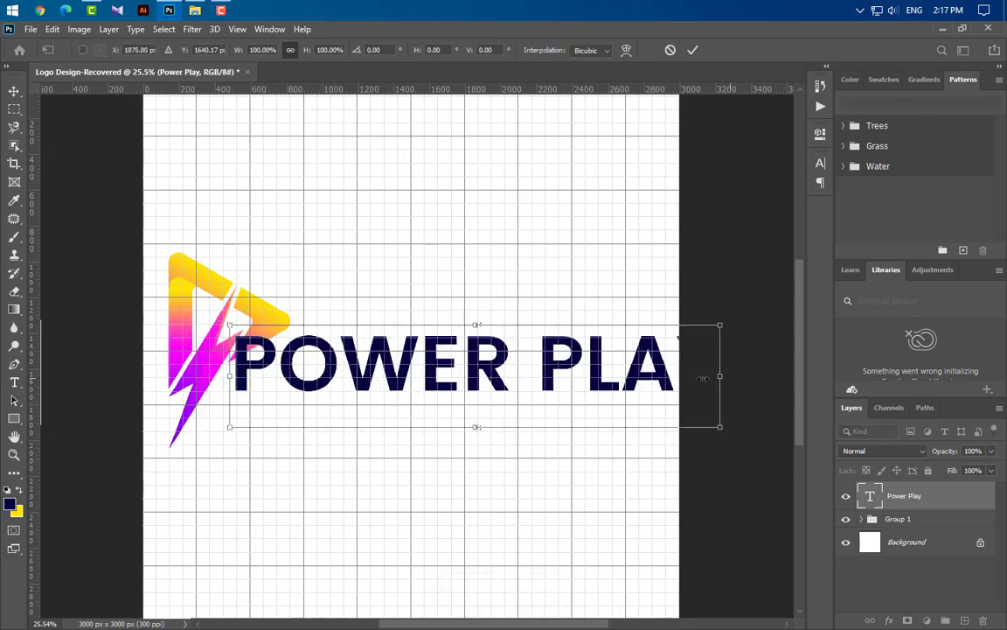
left_click_drag(702, 378, 667, 377)
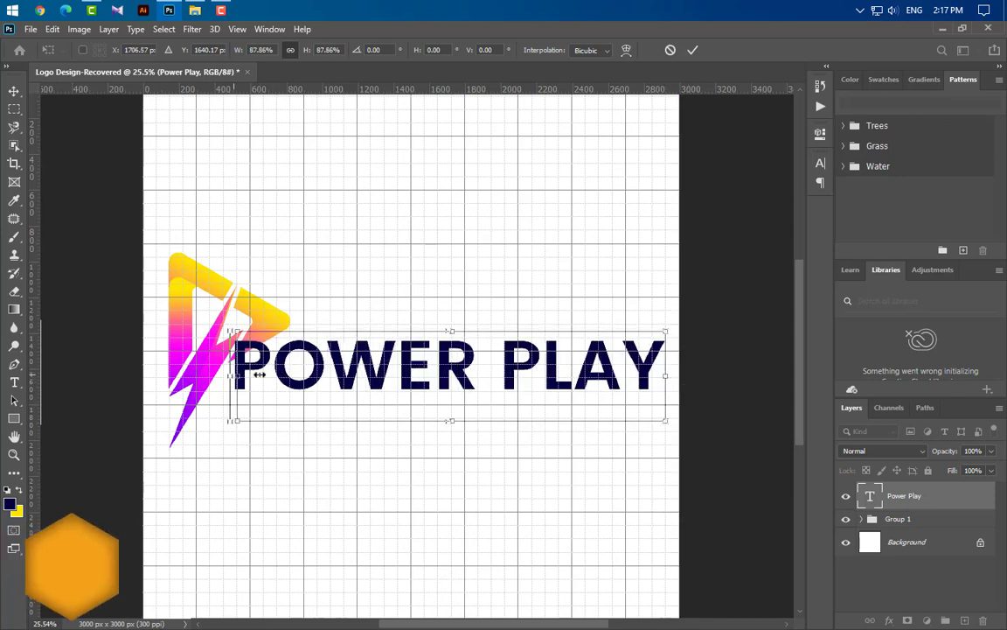
left_click_drag(231, 375, 303, 376)
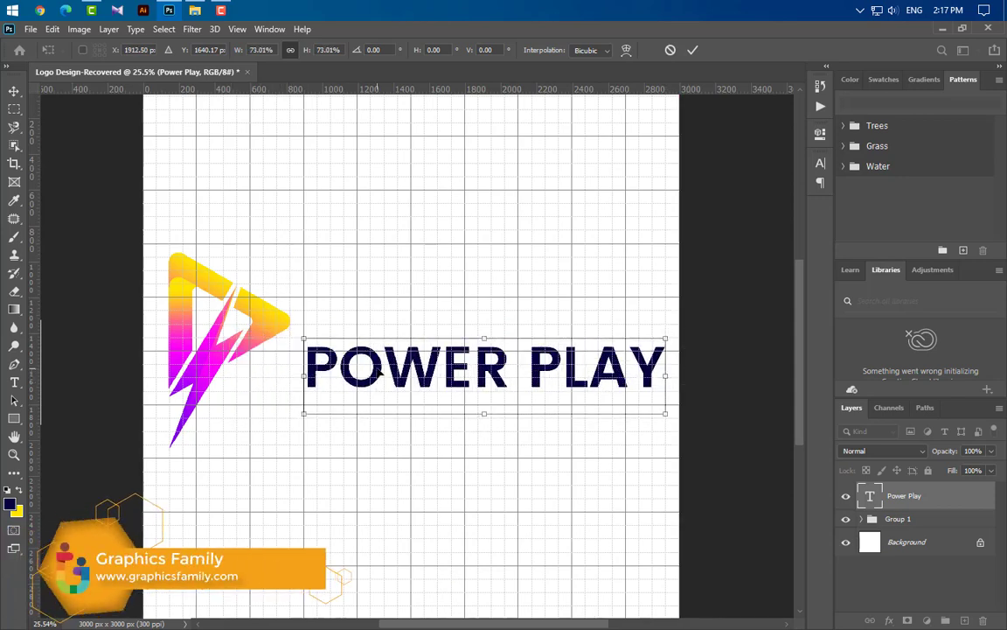
left_click_drag(378, 374, 378, 362)
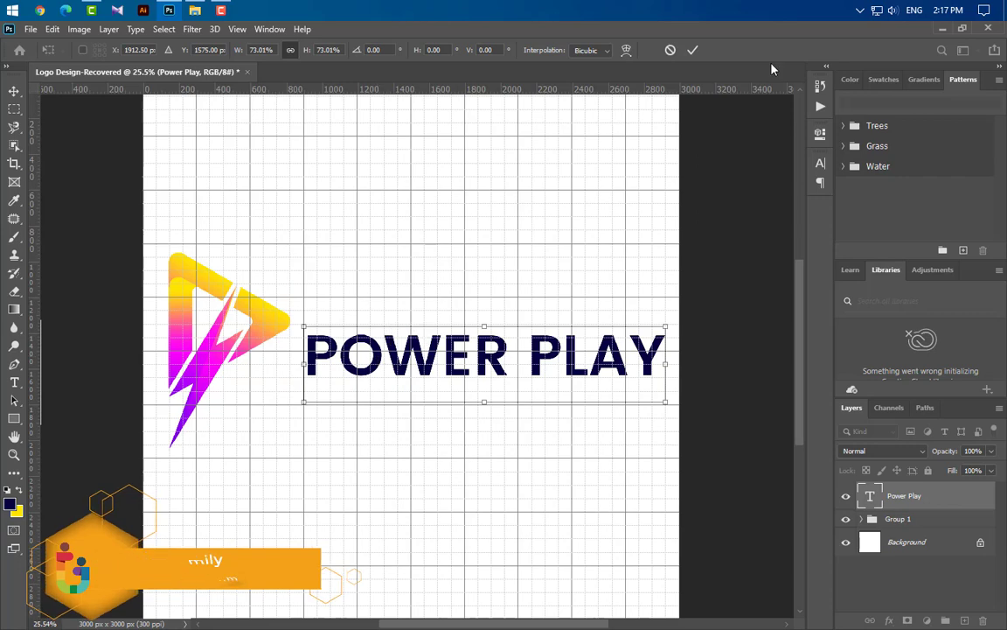
left_click(693, 50)
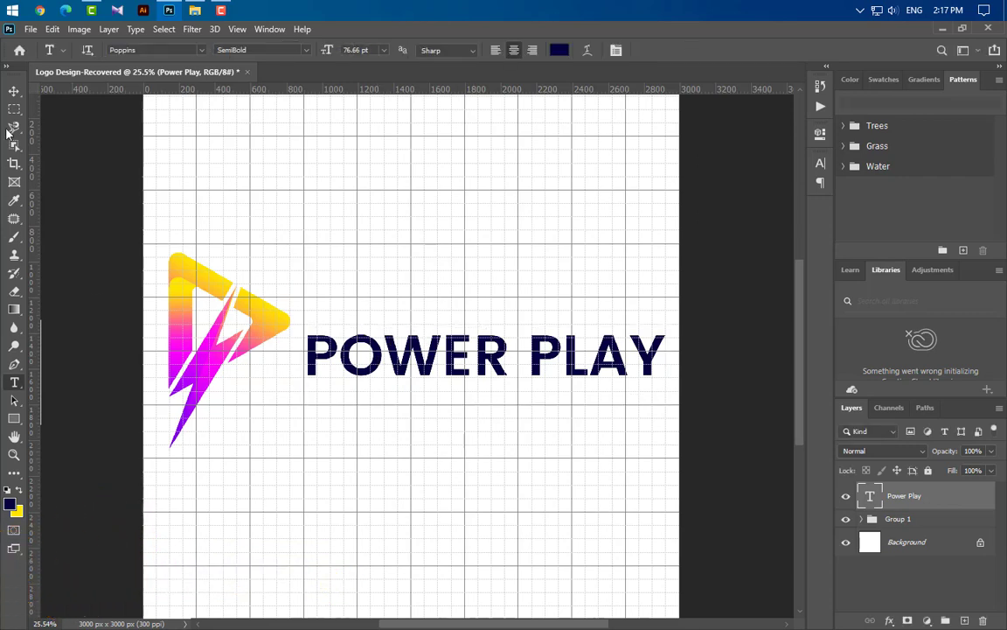
left_click(11, 96)
Hide the canvas grid overlay via View > Show > Grid.
left_click(237, 30)
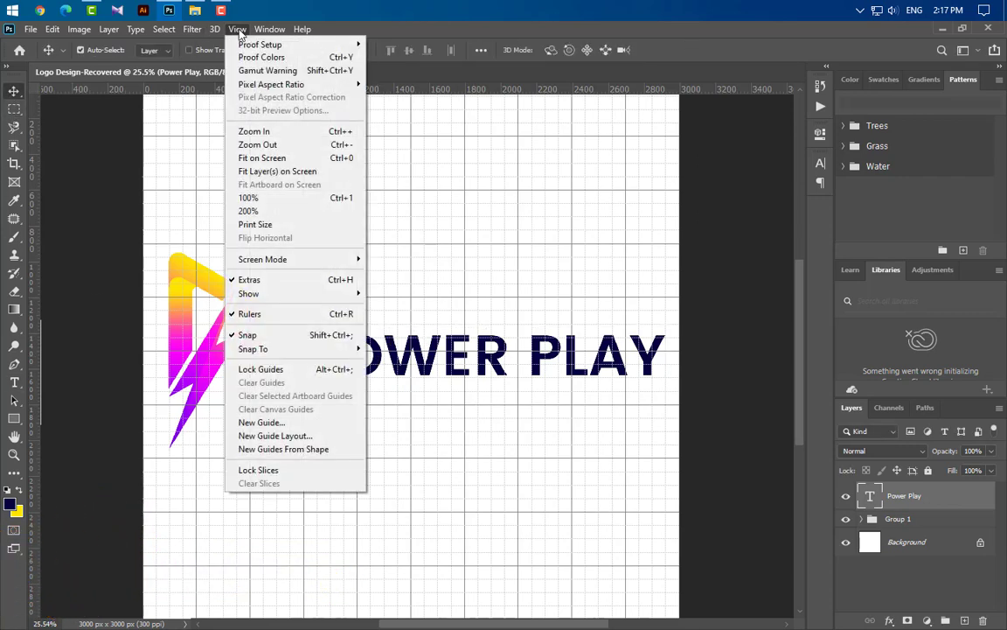
mouse_move(249, 293)
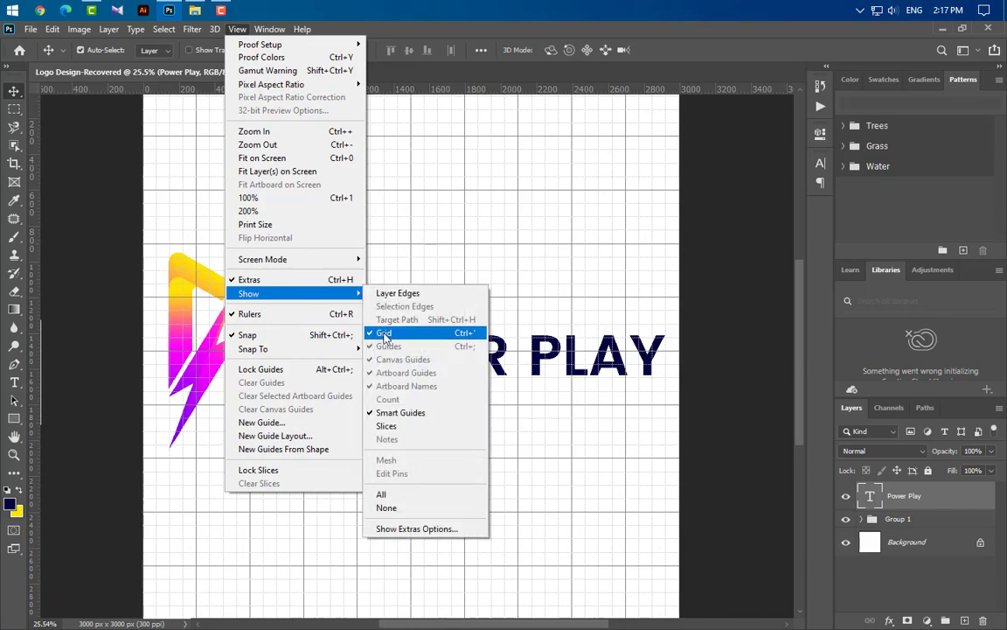
left_click(384, 334)
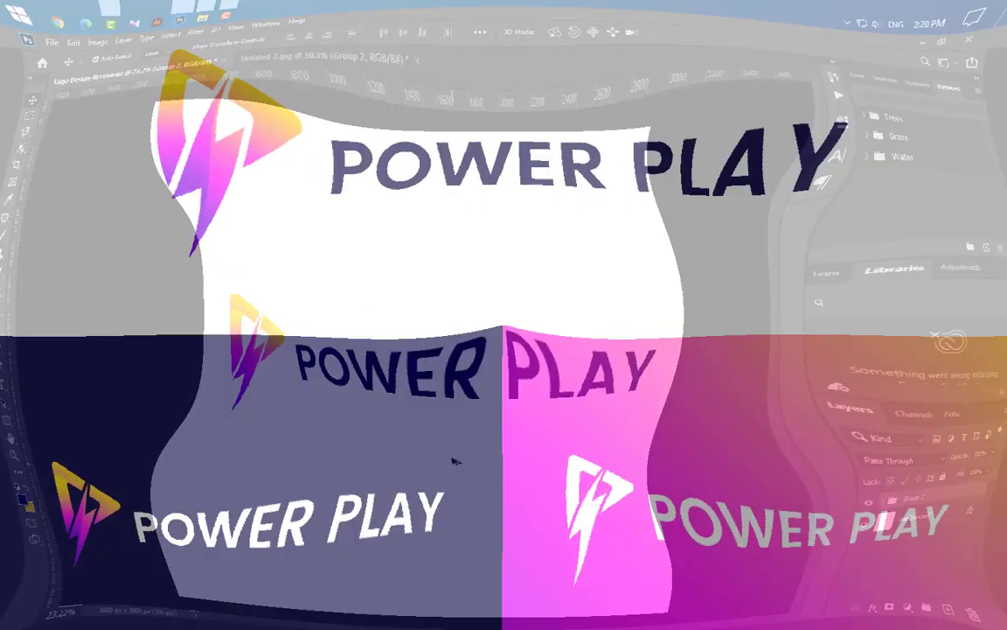